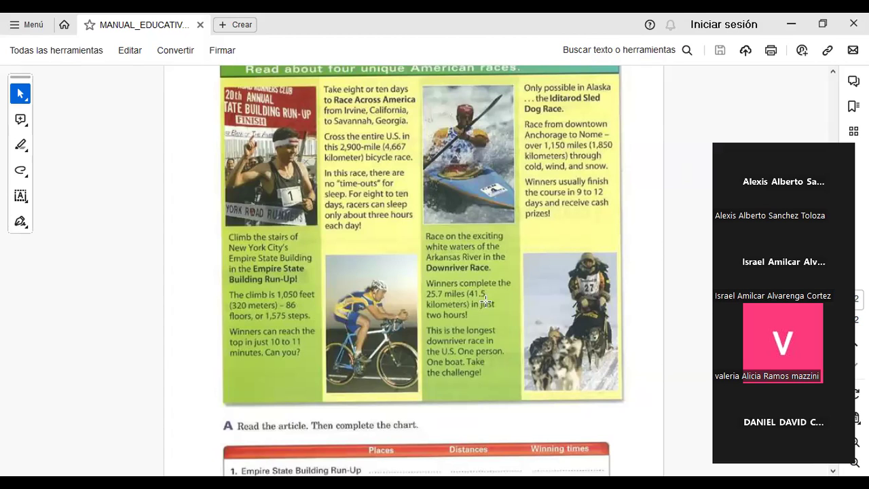
Step: Switch from the PDF manual to the online course in the browser and open the Final Exam's A. Listening page
scroll(483, 299, "down", 5)
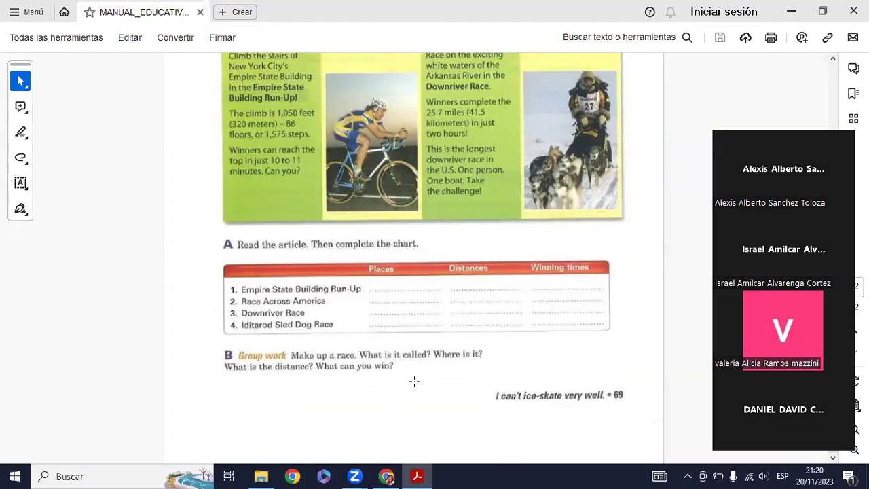
key("alt+Tab")
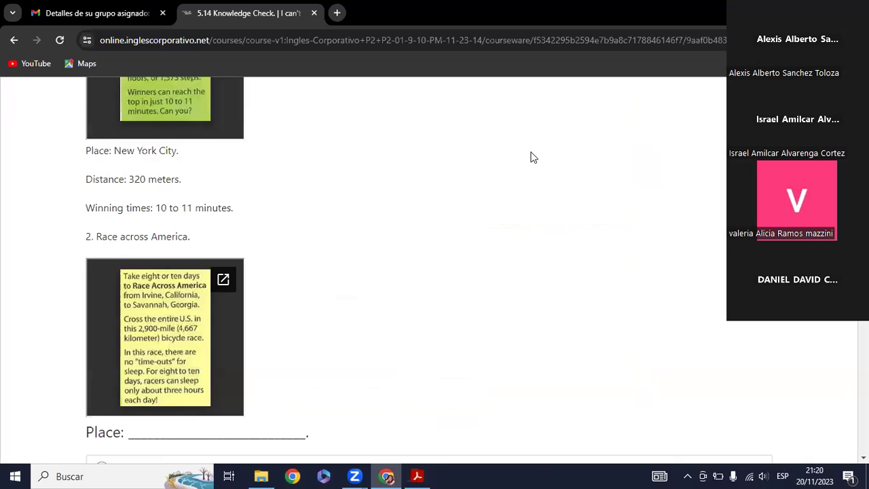
scroll(332, 305, "up", 3)
scroll(332, 305, "down", 3)
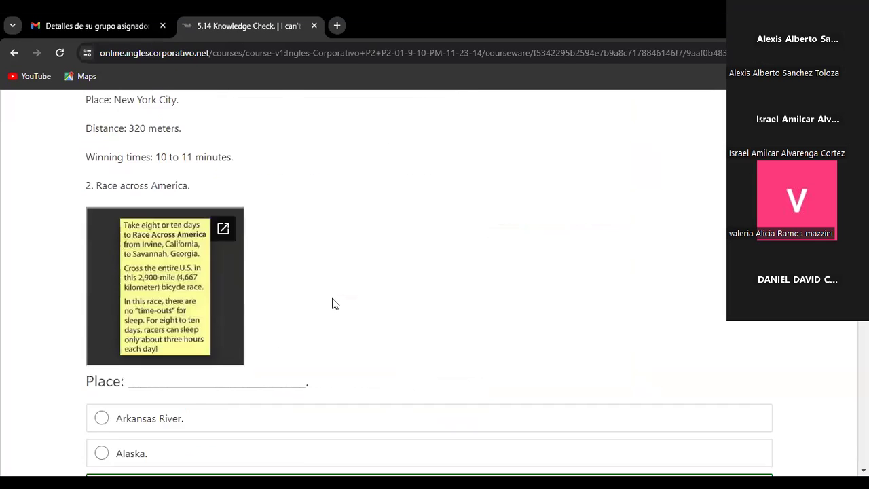
scroll(361, 310, "up", 9)
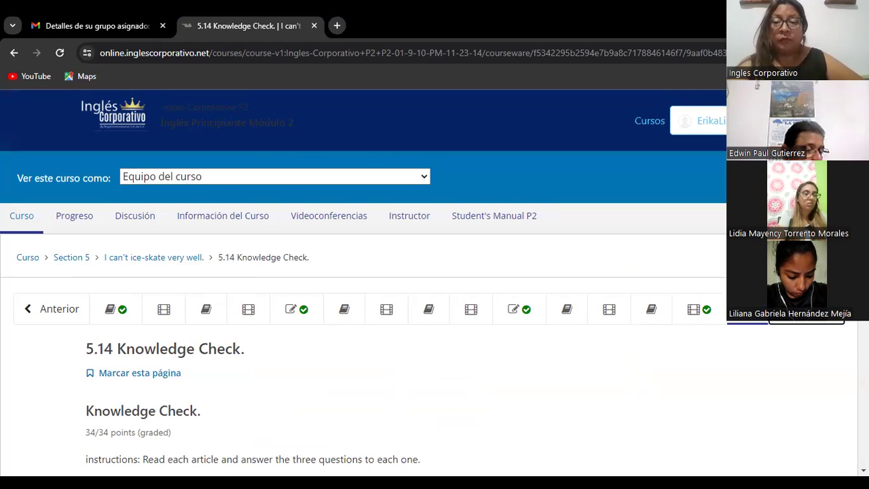
key("F5")
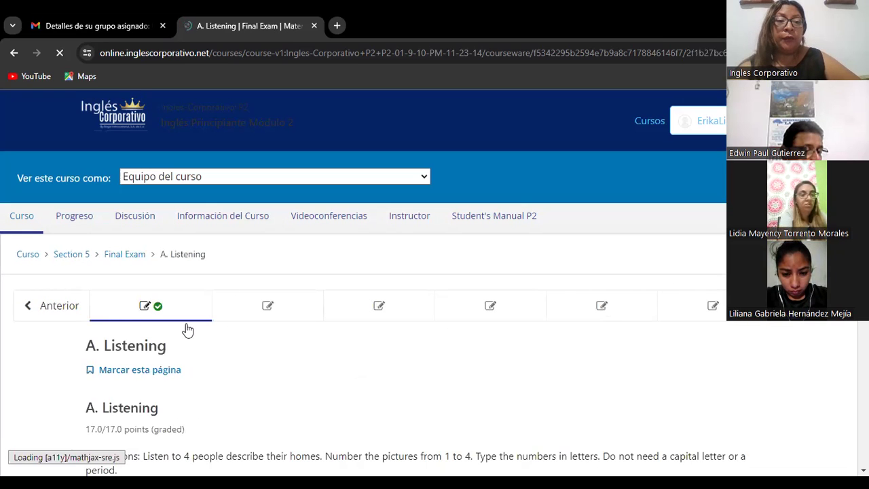
Step: Review the A. Listening exercise, including its instructions, audio player, four home pictures and their number answers
scroll(175, 356, "down", 1)
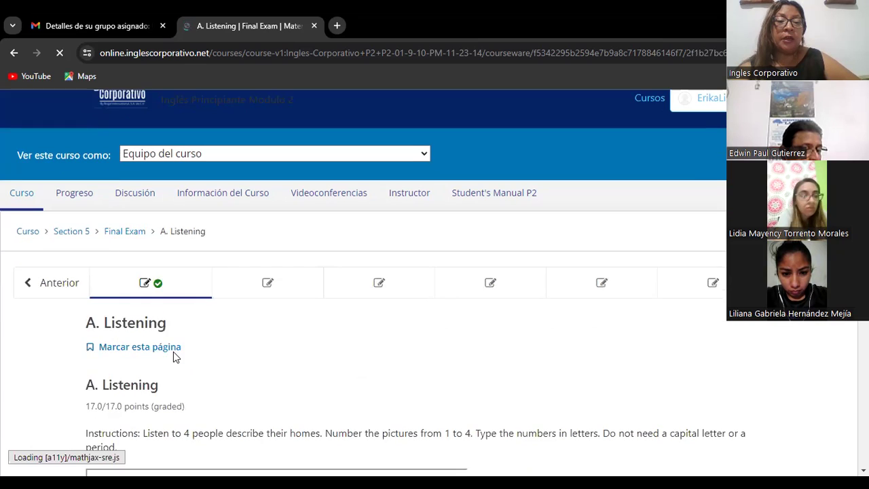
scroll(164, 338, "down", 3)
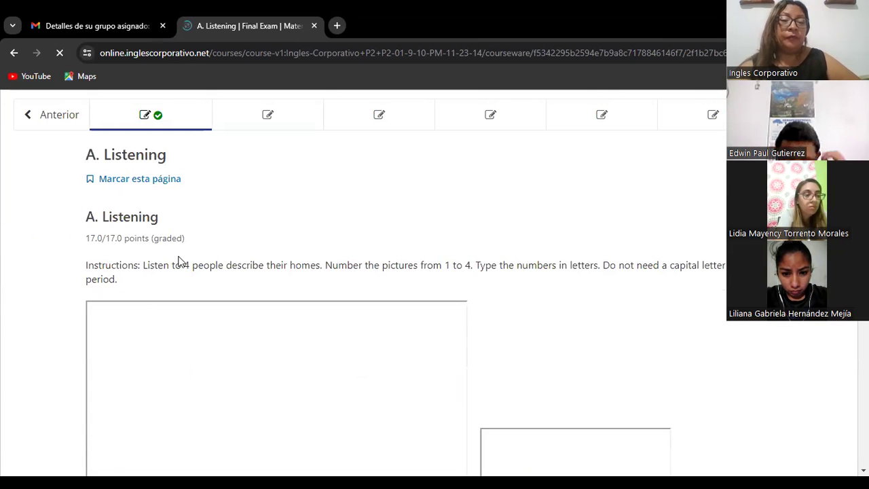
scroll(169, 291, "down", 5)
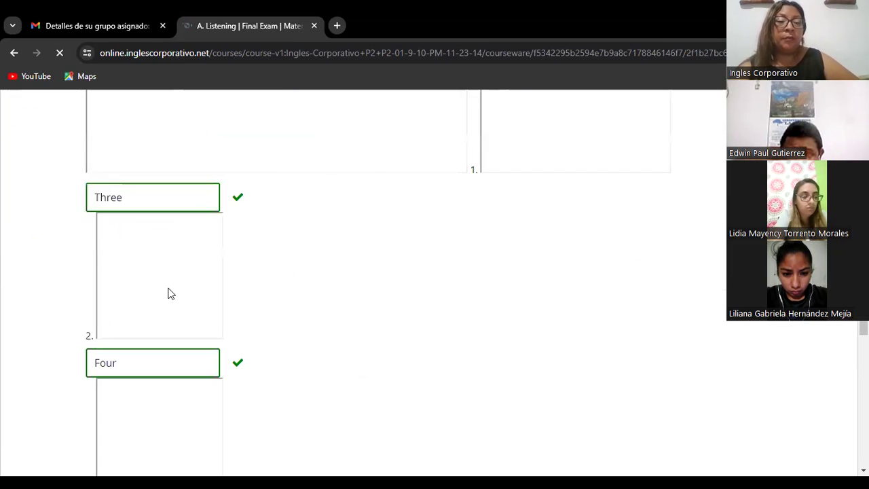
scroll(171, 294, "down", 4)
scroll(171, 293, "down", 1)
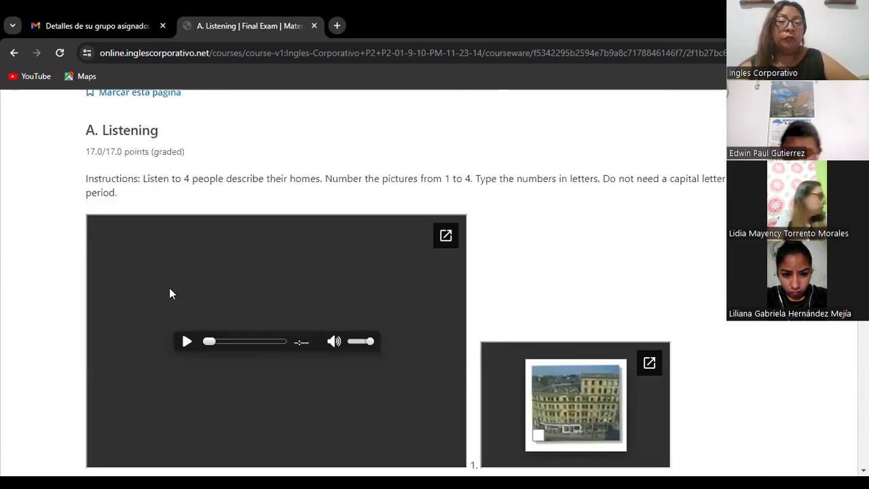
scroll(170, 293, "up", 3)
scroll(169, 289, "up", 1)
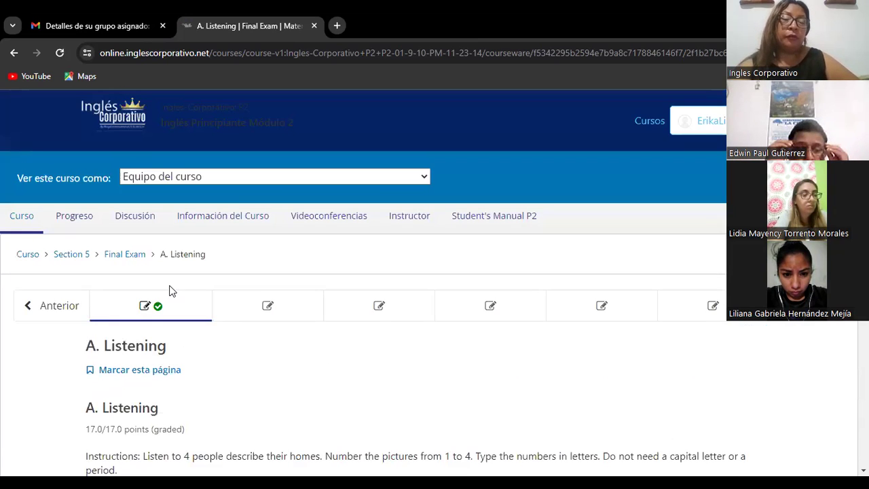
scroll(170, 287, "down", 2)
scroll(172, 286, "down", 1)
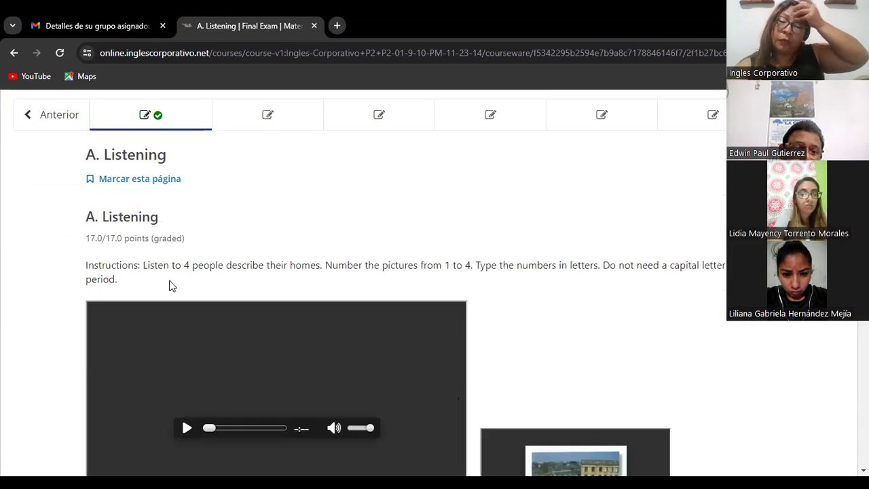
scroll(167, 289, "down", 4)
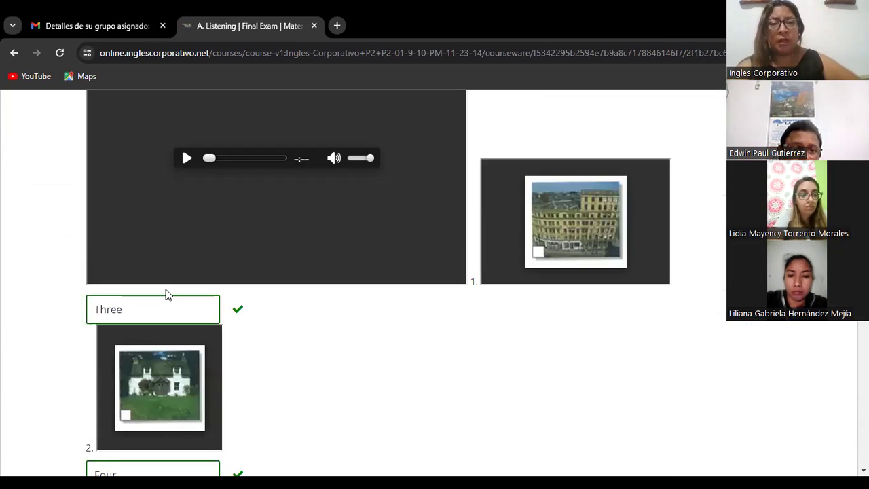
scroll(167, 294, "down", 3)
scroll(165, 289, "down", 4)
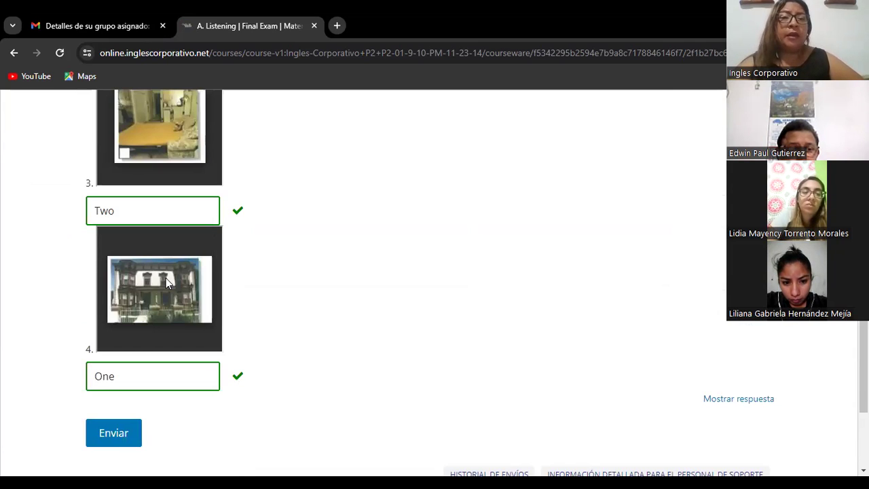
scroll(232, 250, "up", 2)
scroll(232, 254, "up", 6)
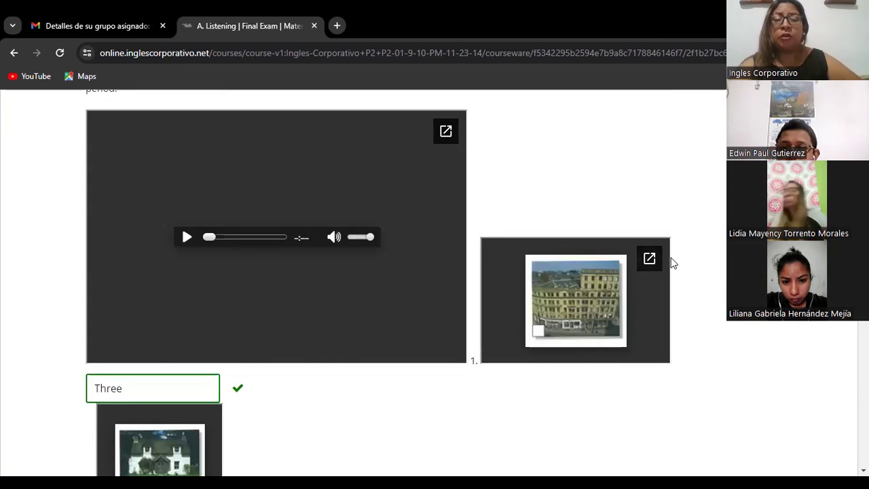
scroll(679, 272, "down", 3)
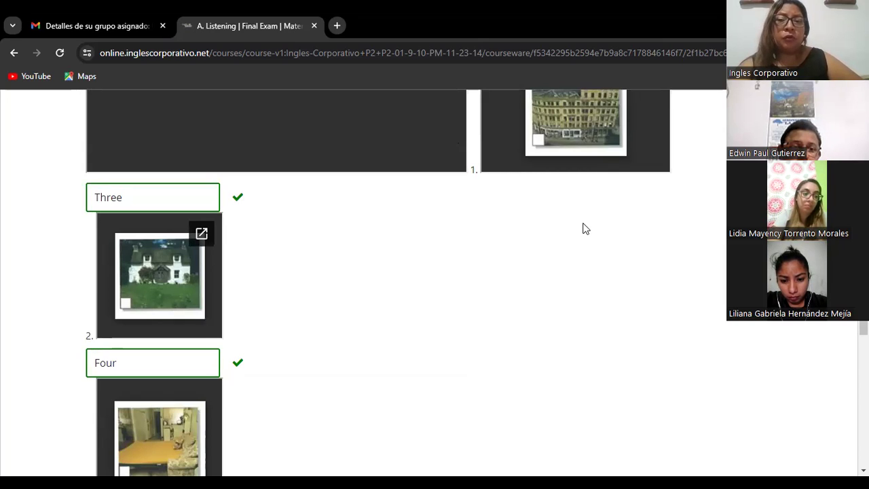
scroll(581, 230, "up", 2)
scroll(581, 231, "up", 4)
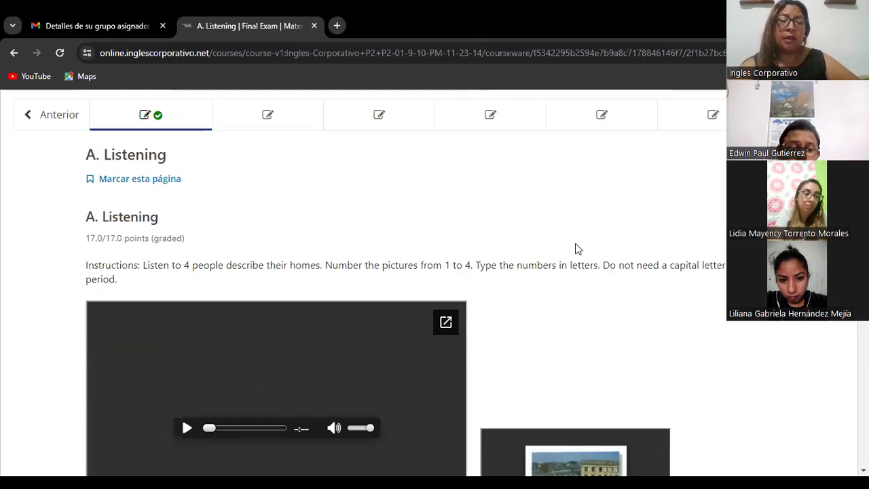
scroll(575, 251, "down", 4)
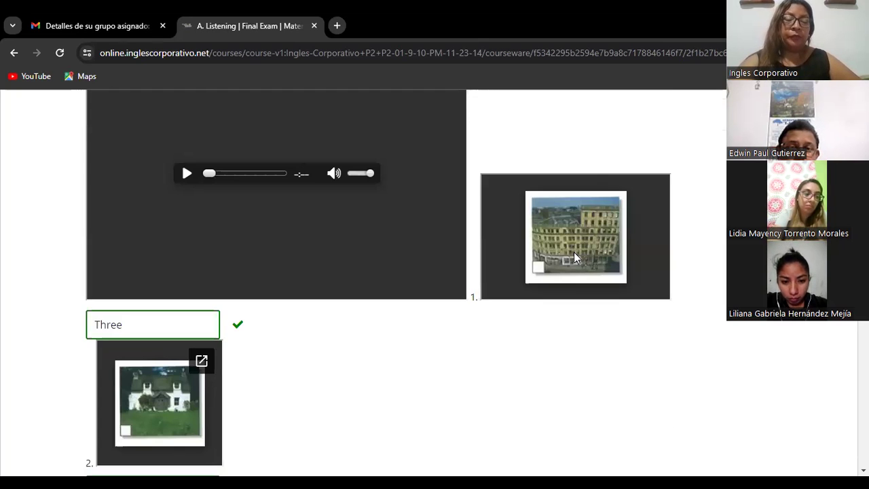
scroll(575, 258, "down", 2)
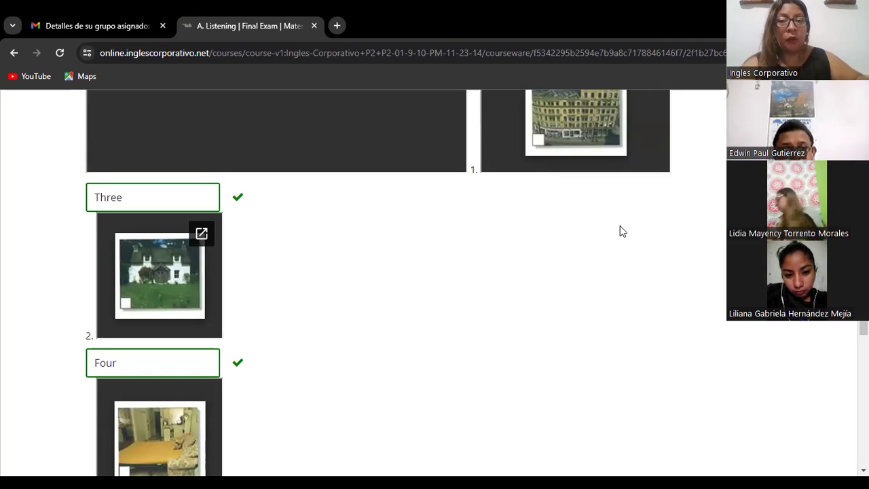
scroll(660, 261, "up", 3)
scroll(664, 273, "up", 3)
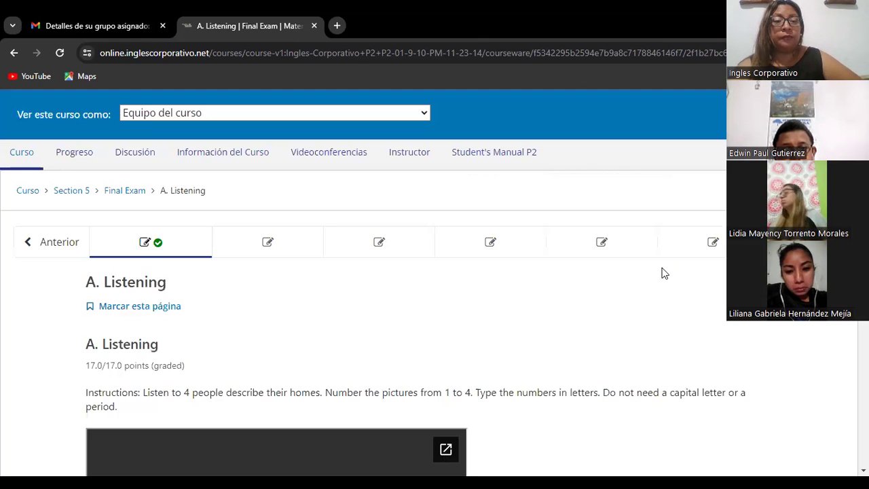
Step: Open the Final Exam's B.Complete the conversation exercise and read its instructions and dialogue
left_click(264, 244)
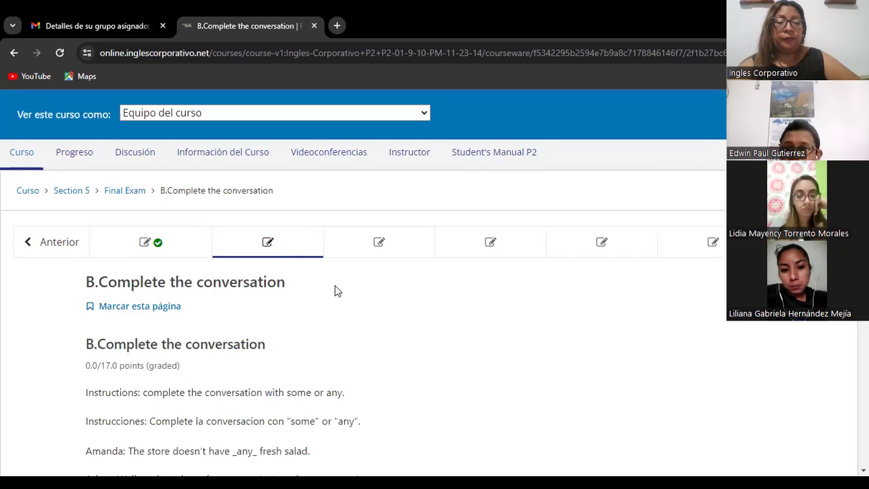
scroll(342, 281, "down", 3)
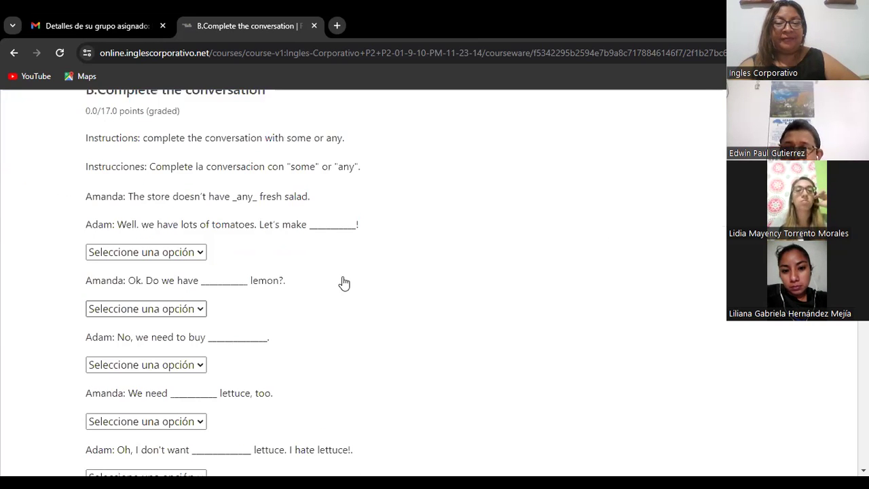
scroll(343, 279, "up", 2)
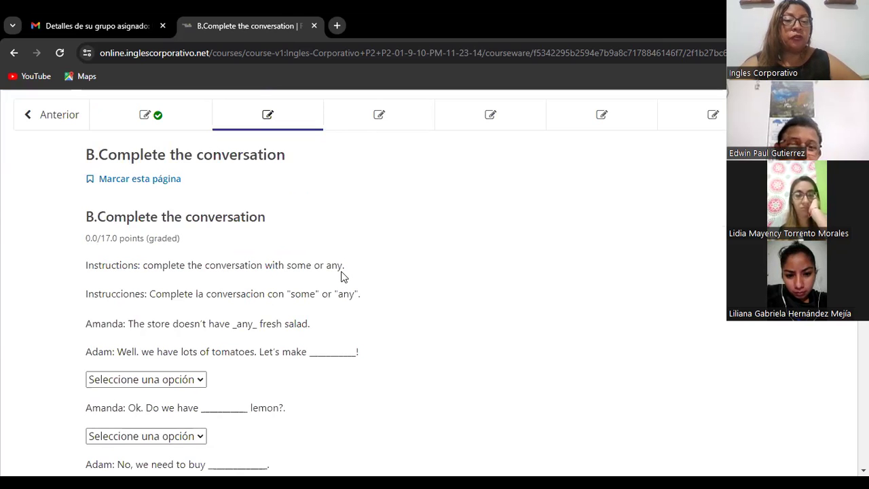
scroll(343, 278, "down", 2)
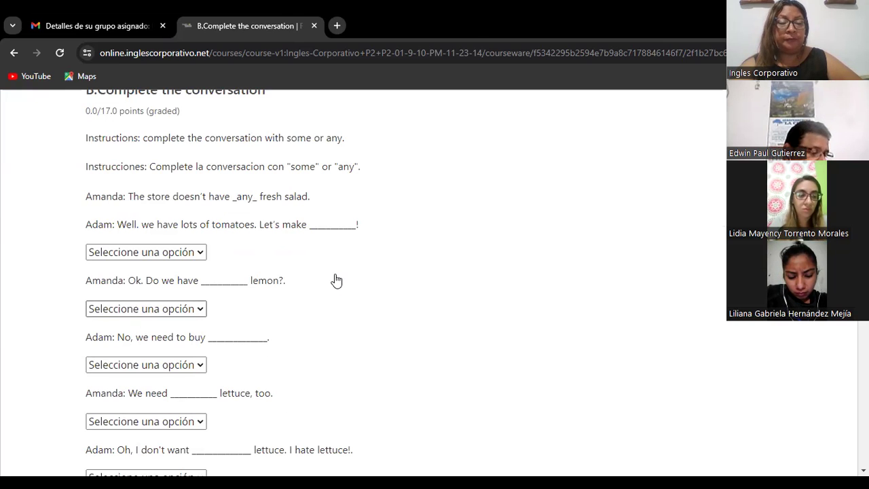
scroll(226, 241, "down", 1)
scroll(227, 245, "down", 1)
scroll(228, 245, "up", 1)
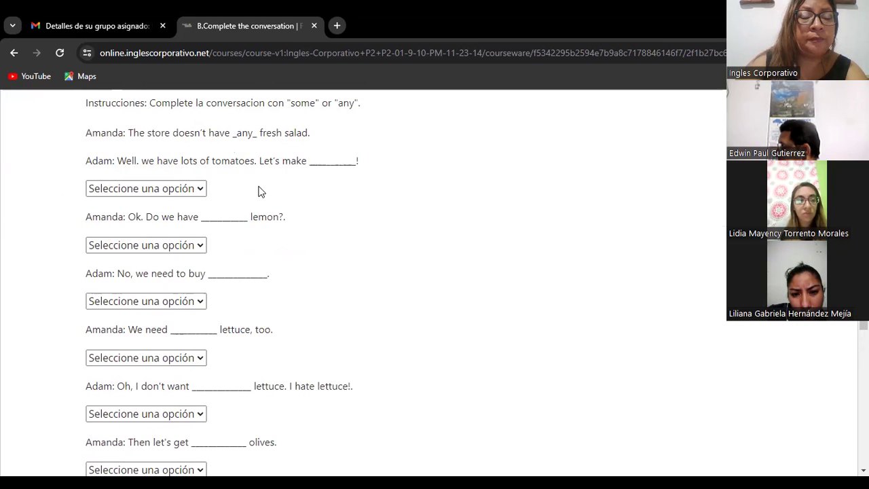
Step: Fill the "Let's make" blank with "some" and the "Do we have … lemon?" blank with "any"
left_click(197, 191)
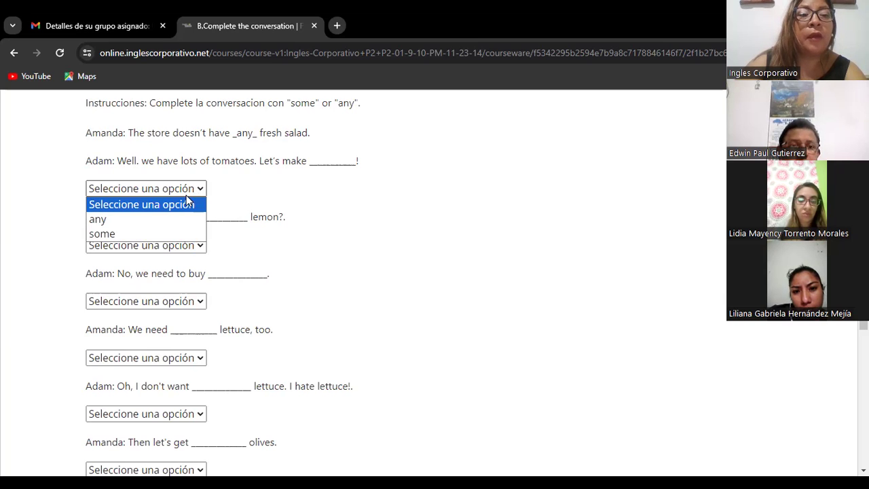
left_click(156, 234)
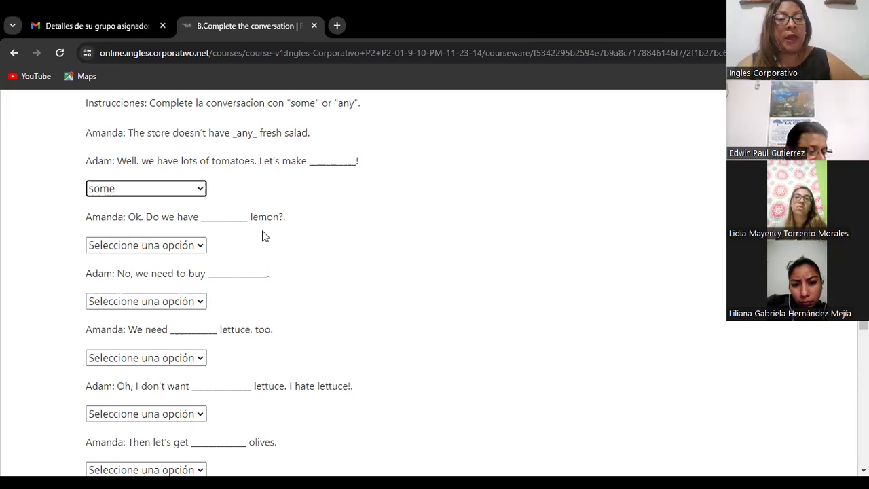
left_click(200, 247)
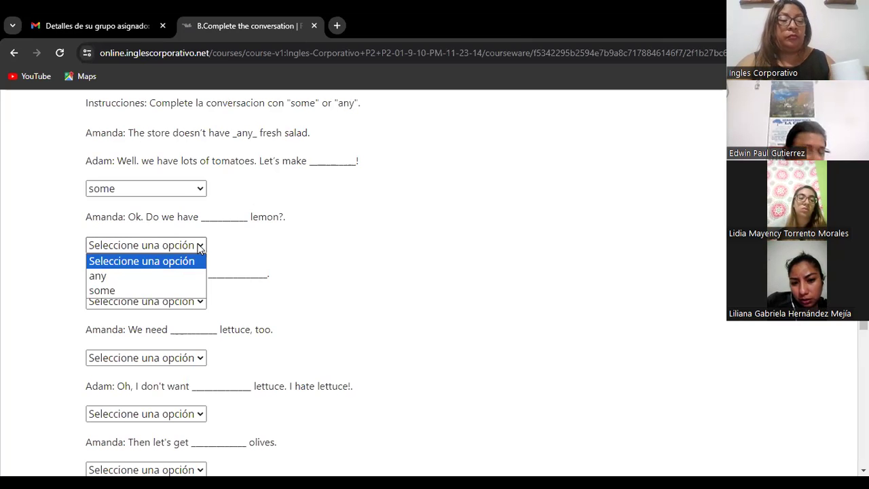
left_click(116, 278)
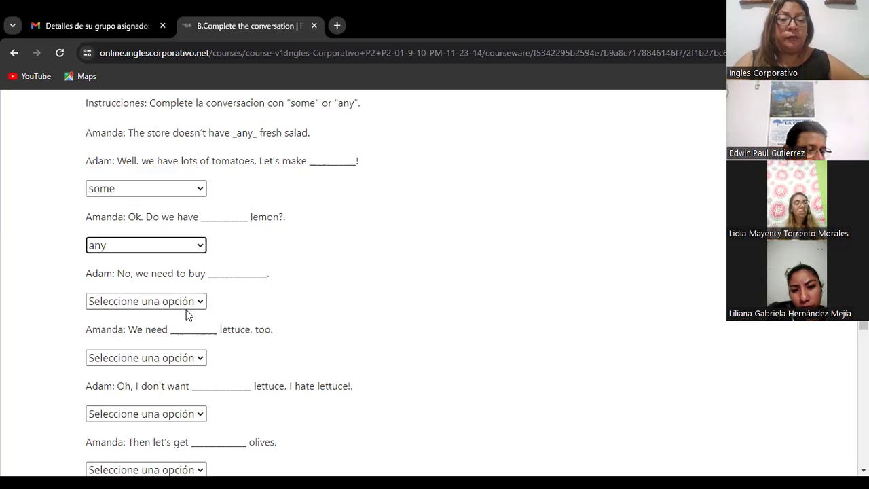
left_click(198, 249)
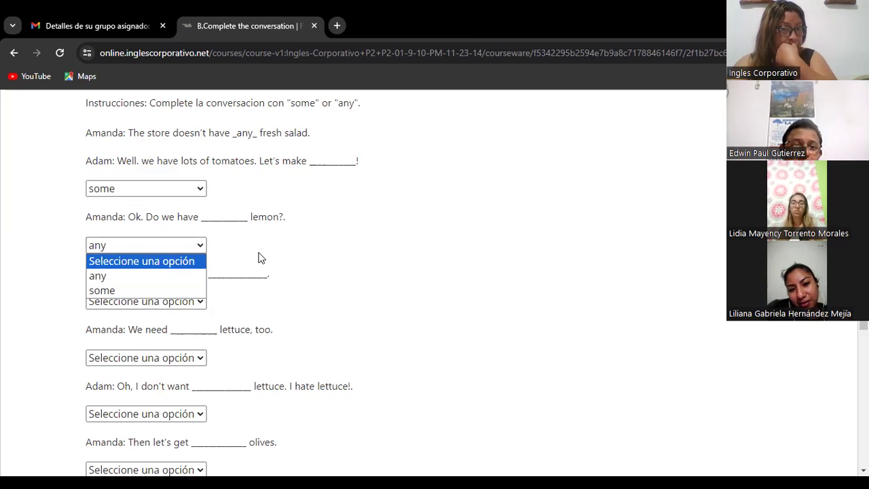
left_click(305, 256)
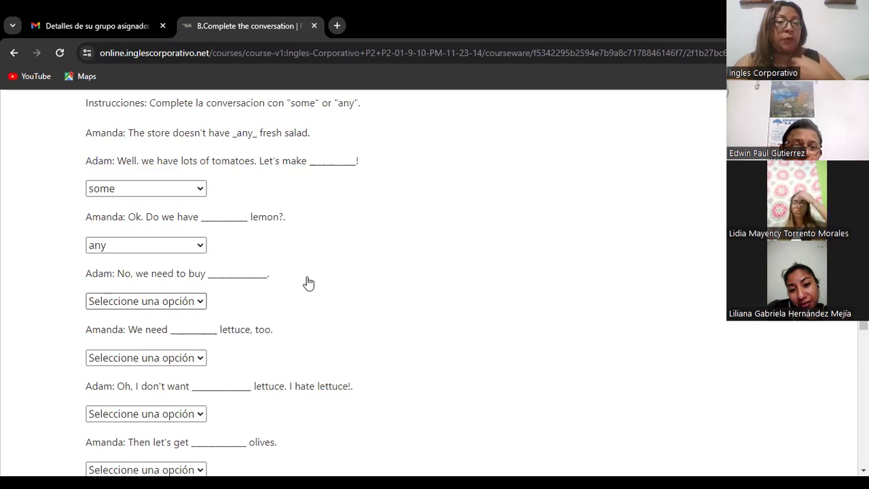
left_click(200, 304)
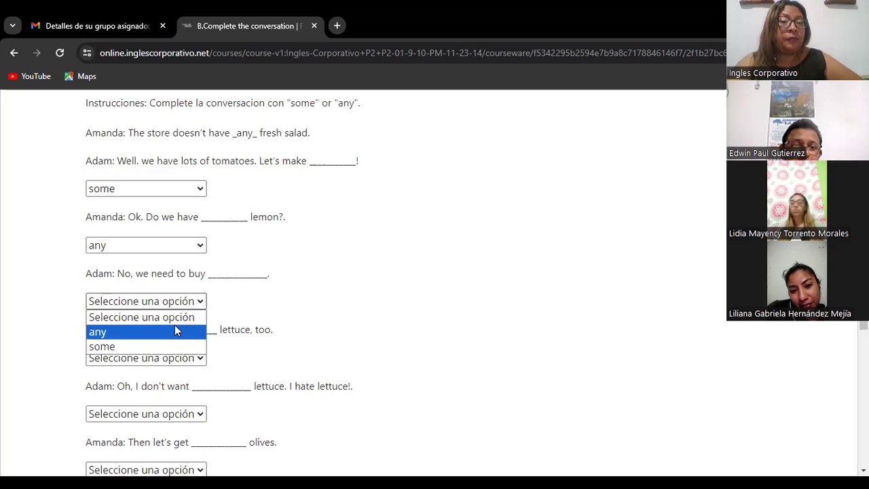
left_click(145, 360)
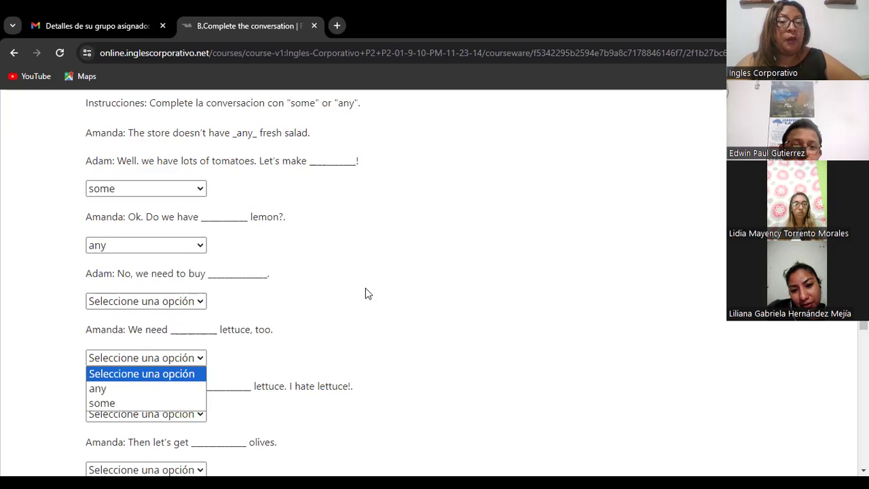
left_click(319, 307)
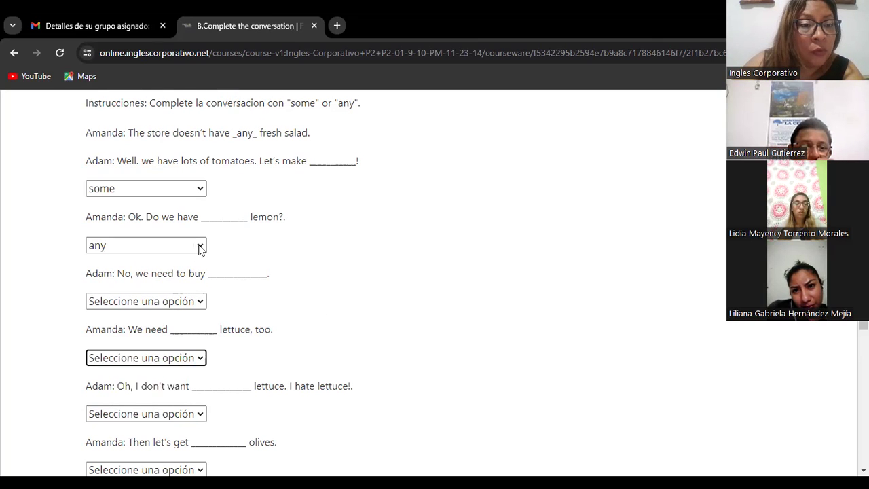
Step: Choose "some" as the answer for the blank in "No, we need to buy"
left_click(201, 305)
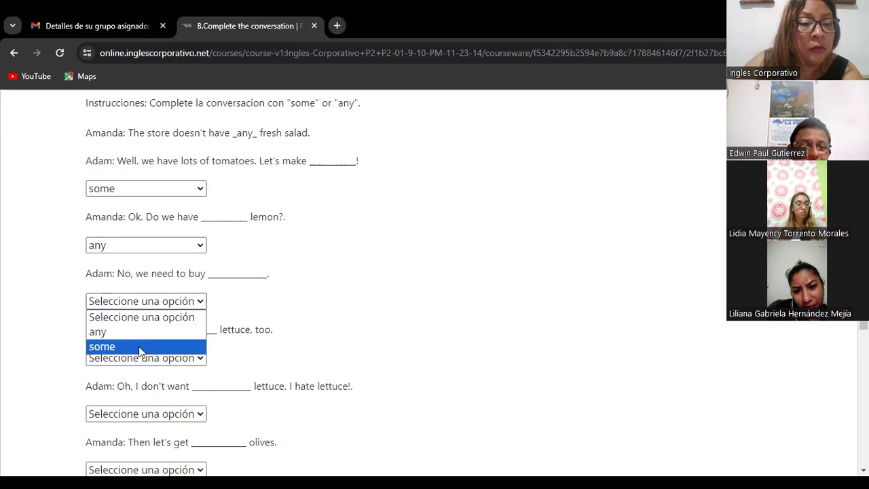
left_click(155, 346)
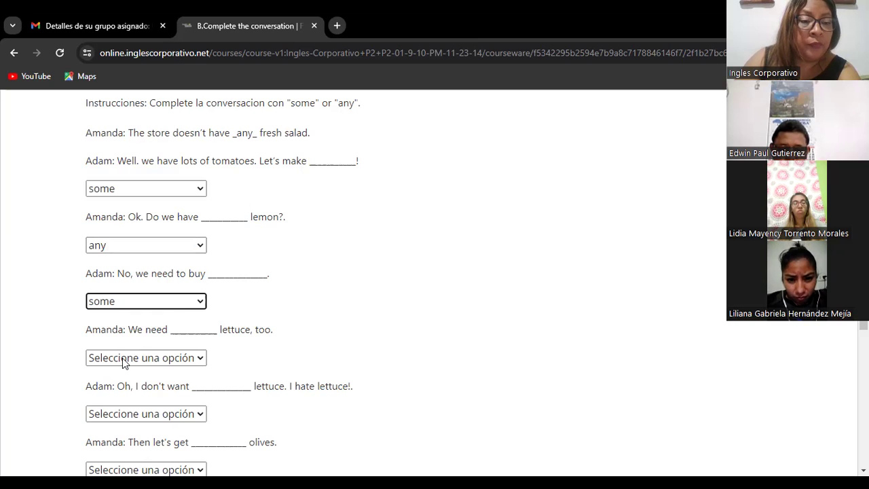
Step: Fill the "We need … lettuce, too" blank with "some" and the "Oh, I don't want … lettuce" blank with "any"
scroll(102, 351, "down", 2)
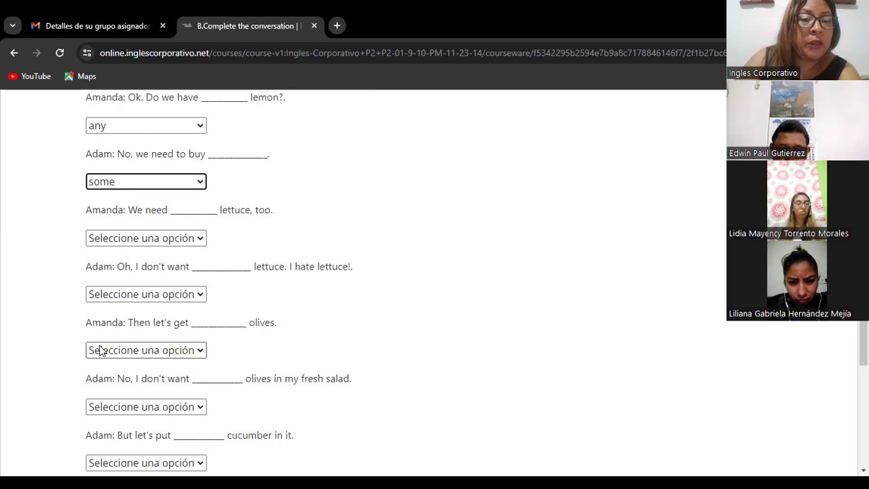
scroll(100, 350, "down", 1)
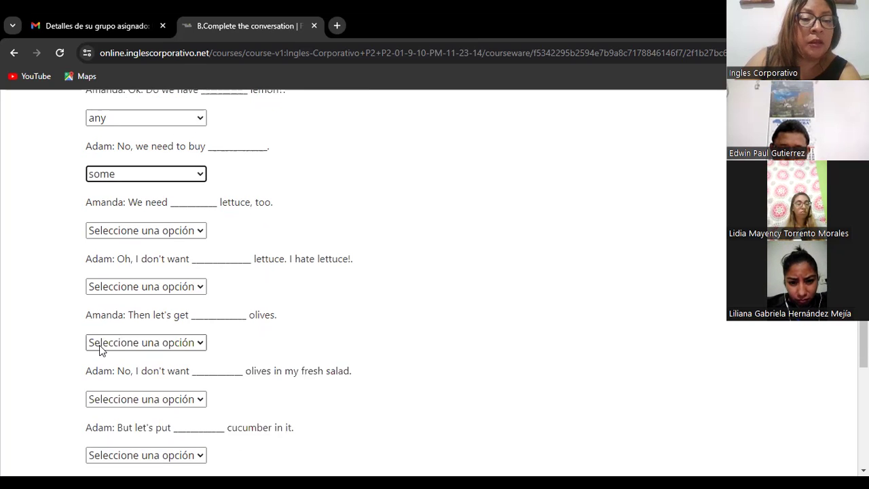
left_click(194, 232)
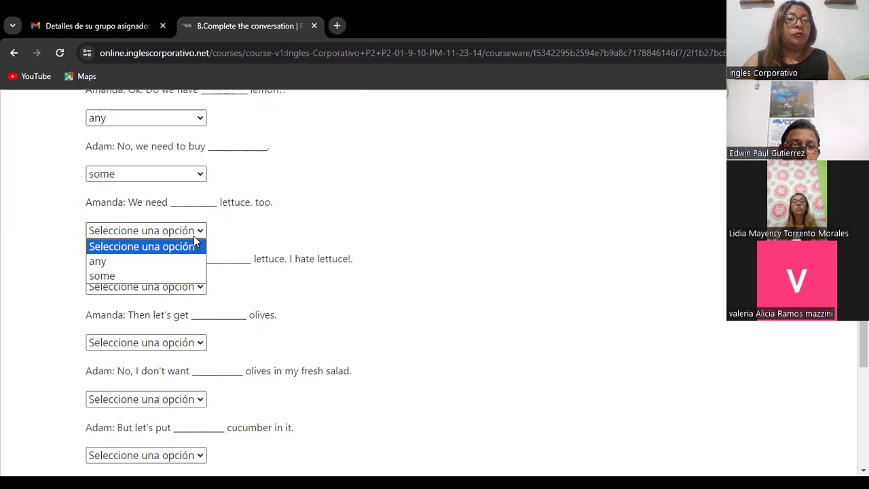
left_click(129, 275)
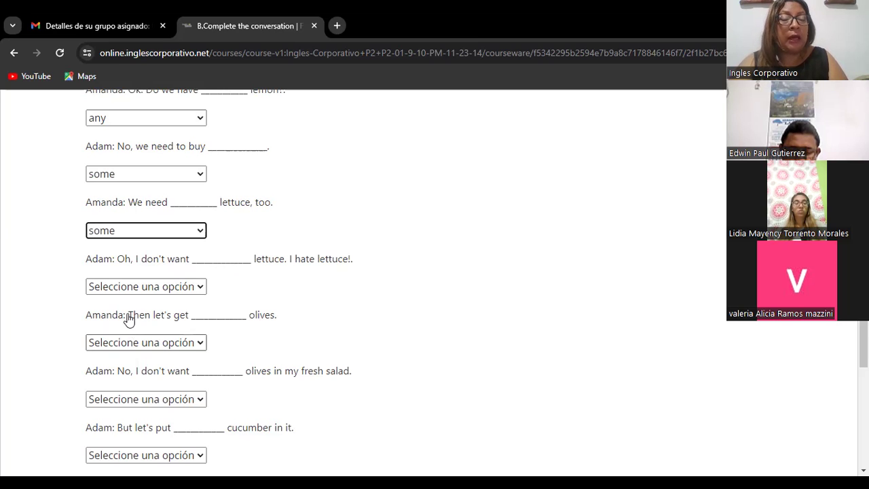
left_click(201, 288)
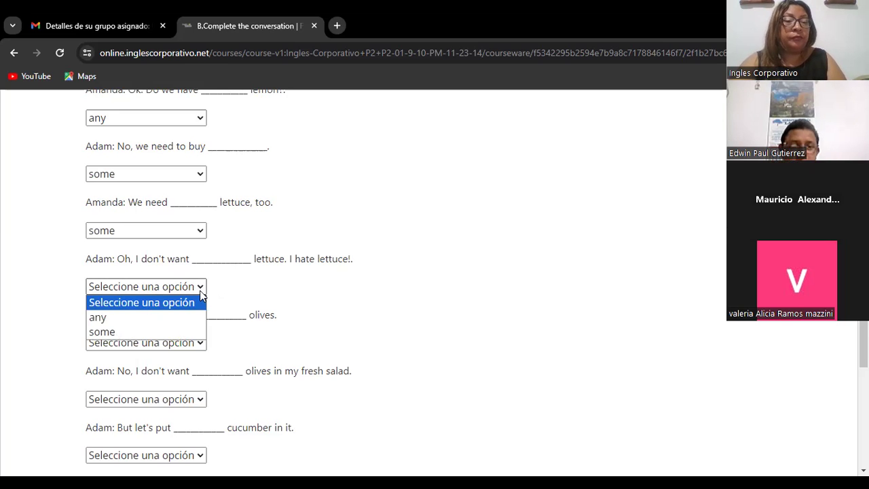
left_click(150, 318)
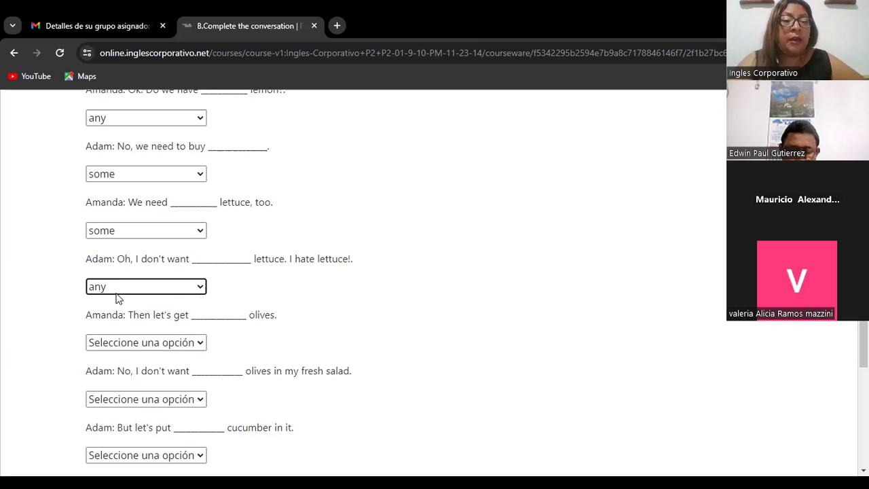
Step: Recheck the conversation's blanks and reselect "some" for "We need … lettuce, too"
left_click(194, 345)
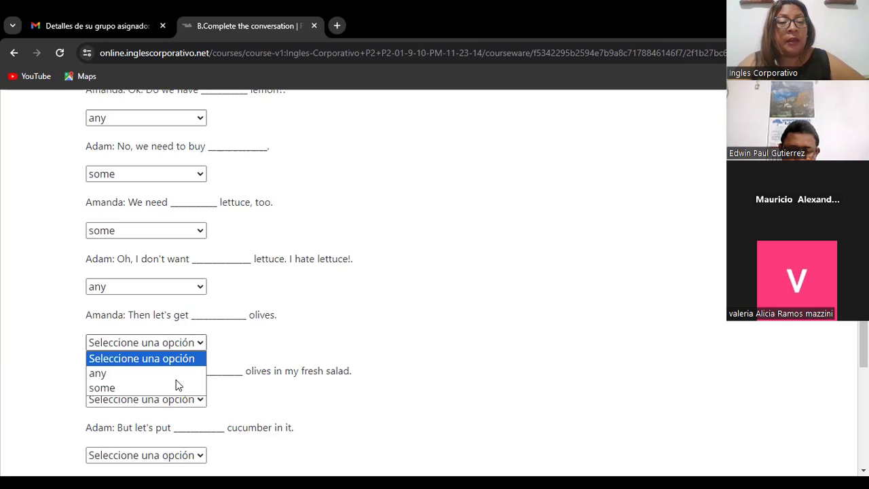
left_click(237, 335)
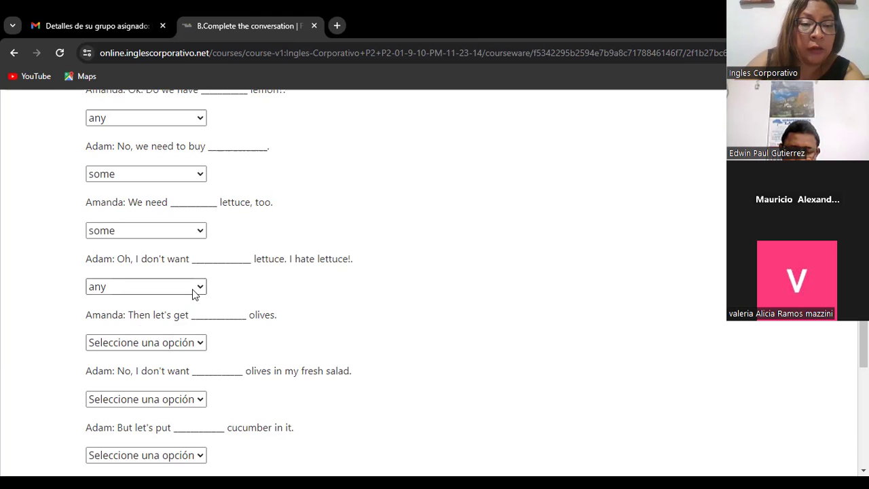
scroll(216, 383, "down", 1)
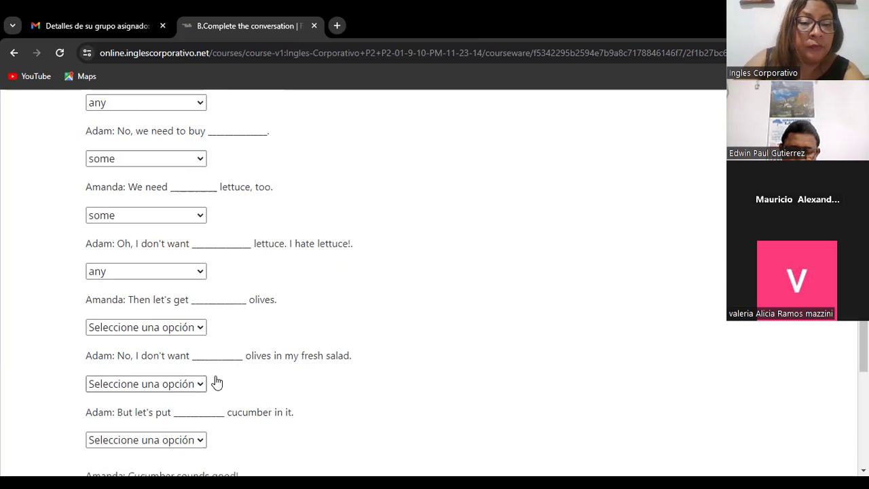
scroll(217, 383, "down", 5)
scroll(215, 382, "up", 4)
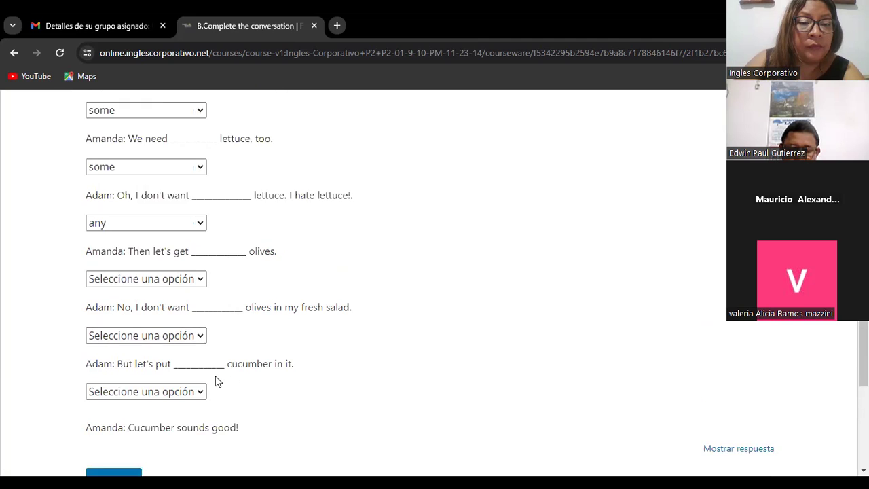
scroll(216, 382, "up", 1)
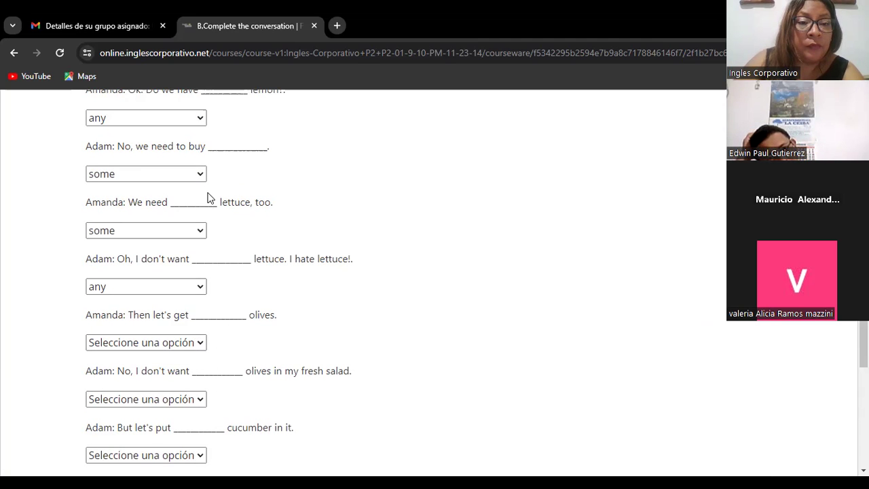
scroll(208, 198, "up", 2)
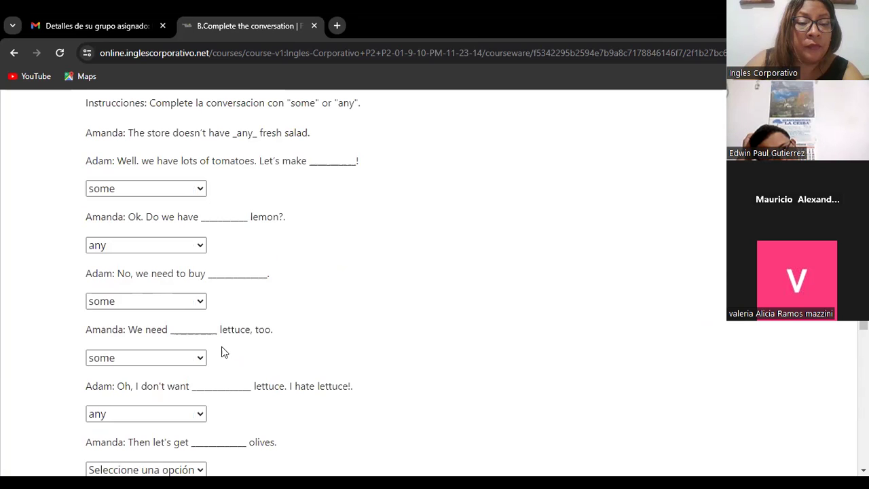
left_click(103, 357)
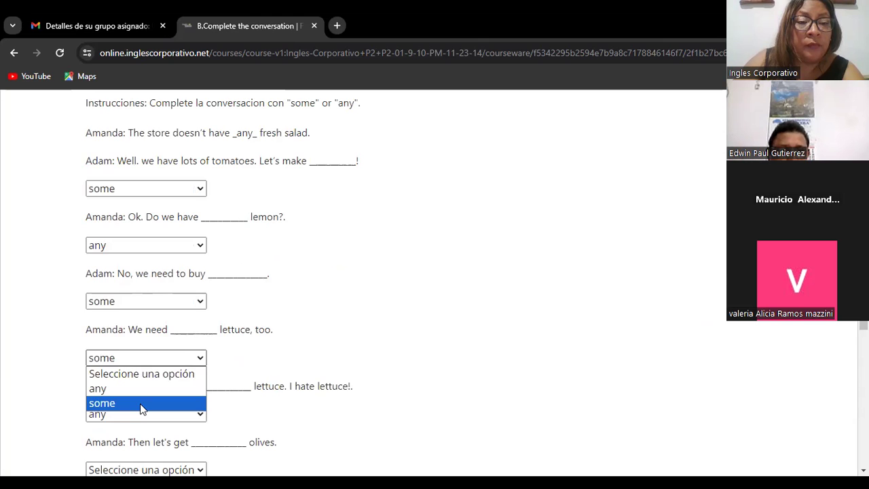
left_click(140, 403)
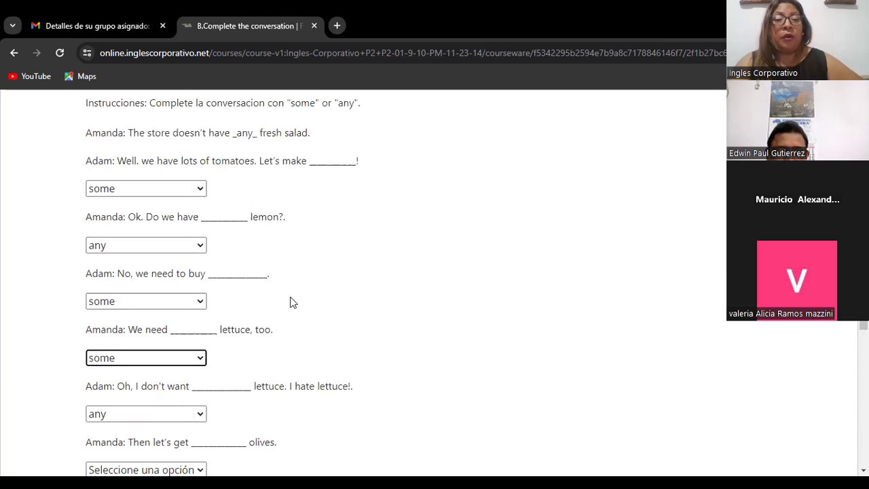
Step: Fill the "Then let's get … olives" blank with "some" and the "No, I don't want … olives" blank with "any"
scroll(290, 294, "down", 2)
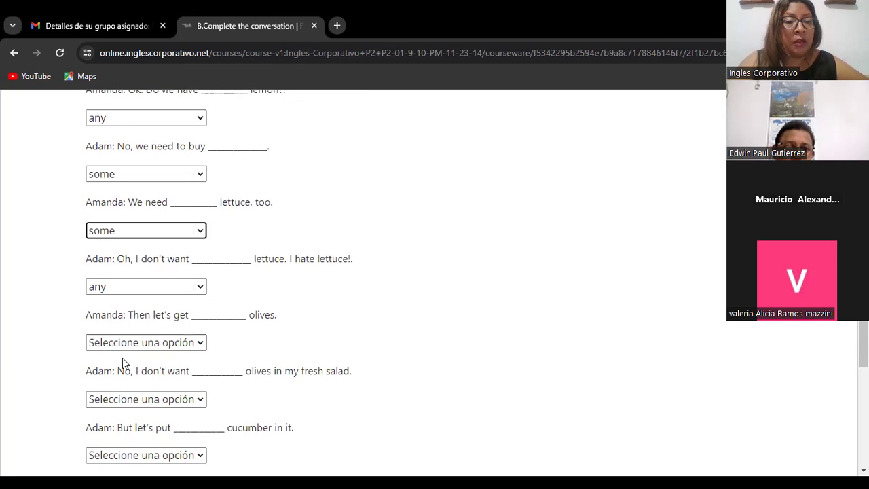
scroll(122, 358, "down", 2)
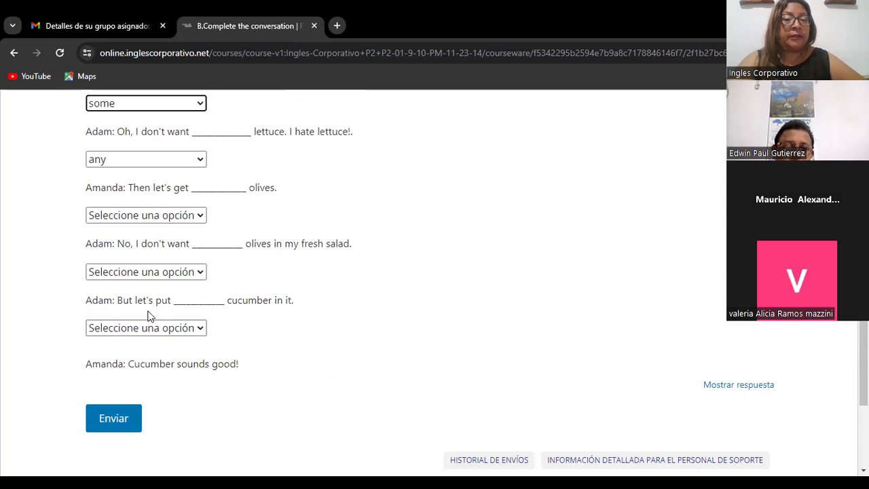
left_click(199, 216)
left_click(144, 264)
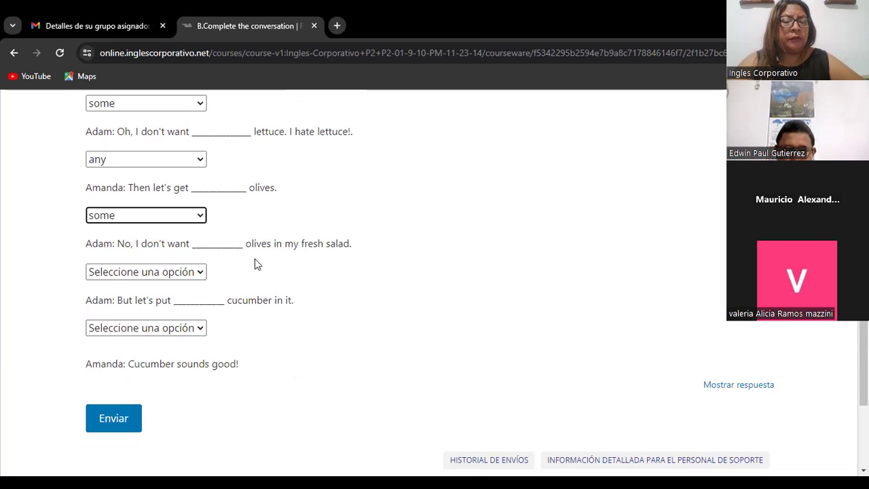
left_click(203, 276)
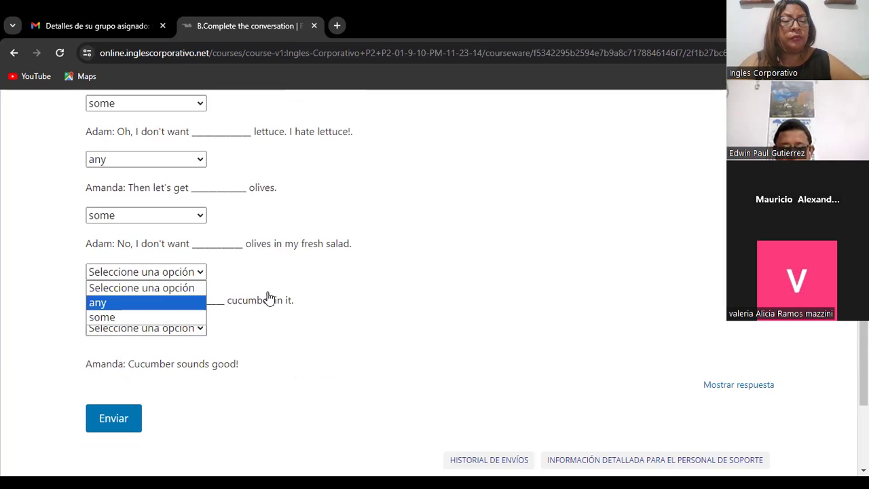
left_click(156, 303)
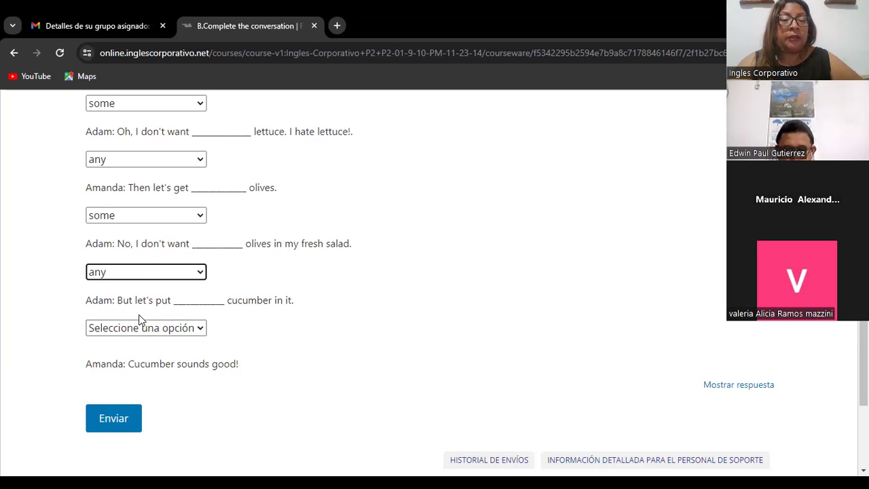
Step: Choose "some" for the "But let's put … cucumber in it" blank and submit the exercise's answers
left_click(202, 330)
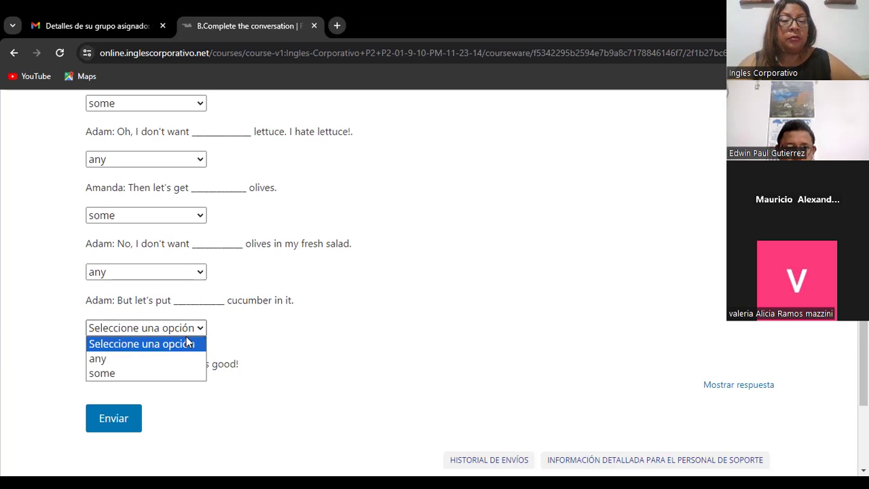
left_click(172, 373)
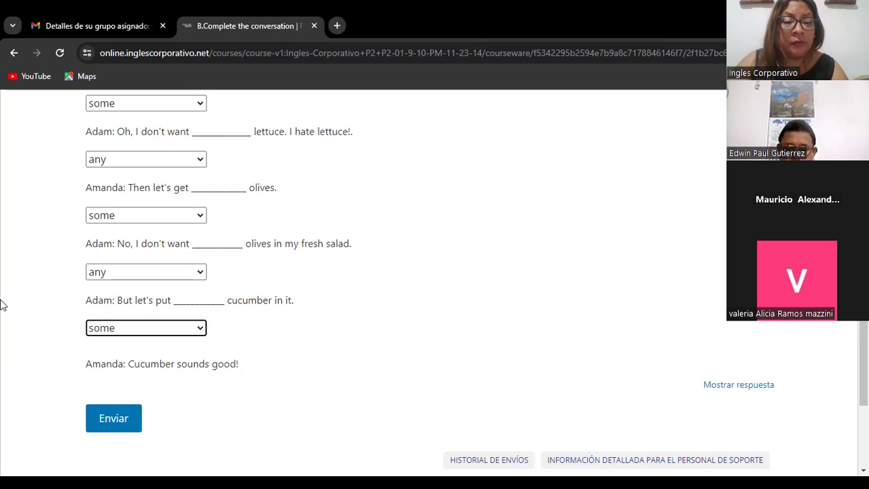
key("Tab")
key("Return")
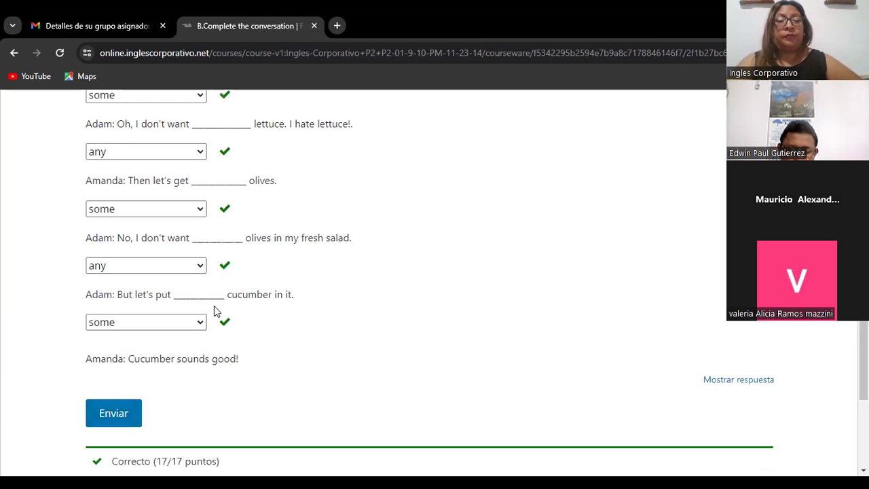
Step: Review the graded conversation from its instructions to the submission result, checking the marking of each blank
scroll(283, 272, "up", 3)
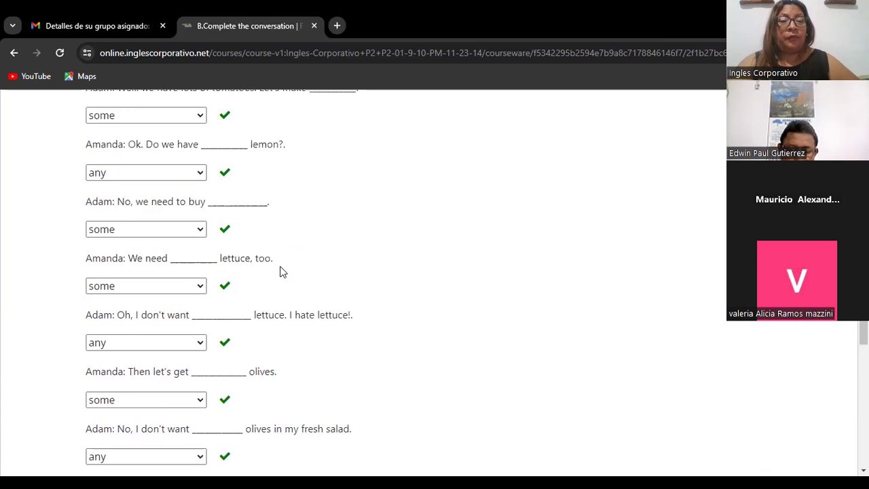
scroll(283, 272, "up", 4)
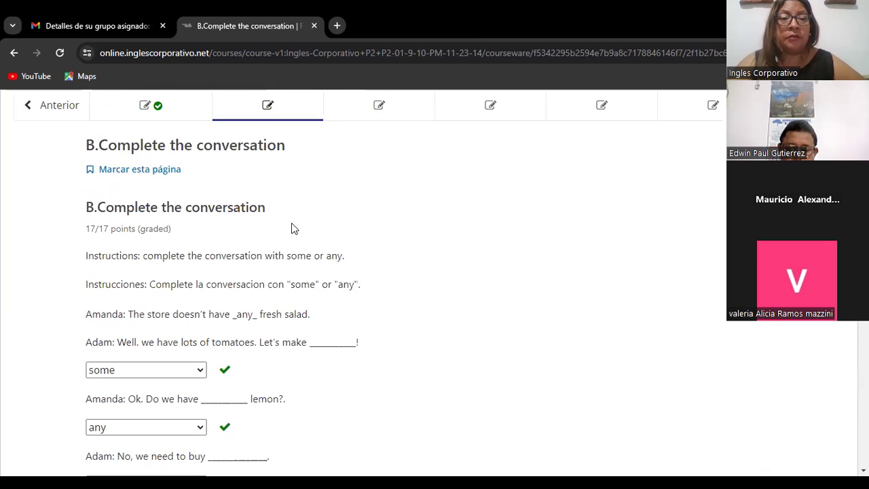
scroll(292, 228, "down", 9)
scroll(292, 228, "up", 9)
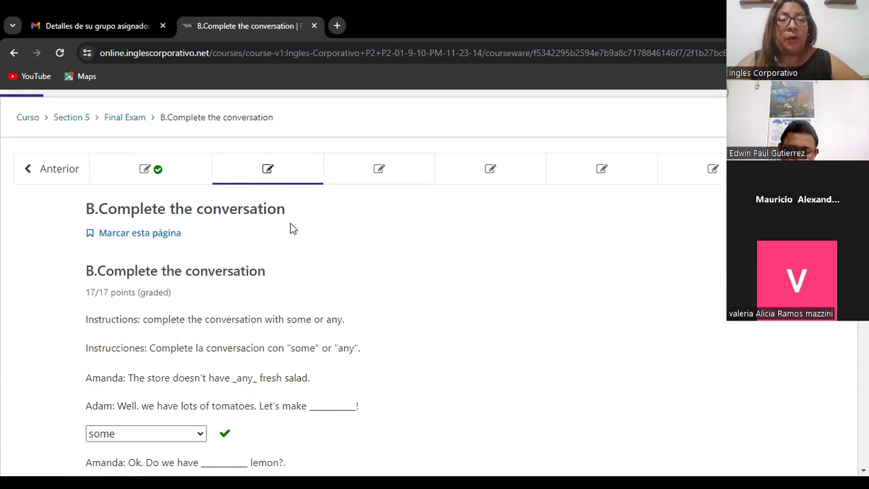
scroll(319, 271, "down", 2)
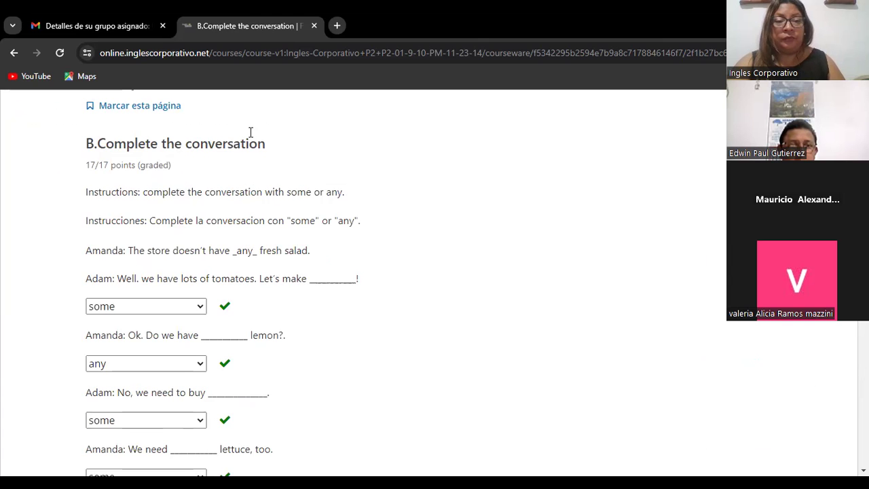
scroll(135, 314, "down", 1)
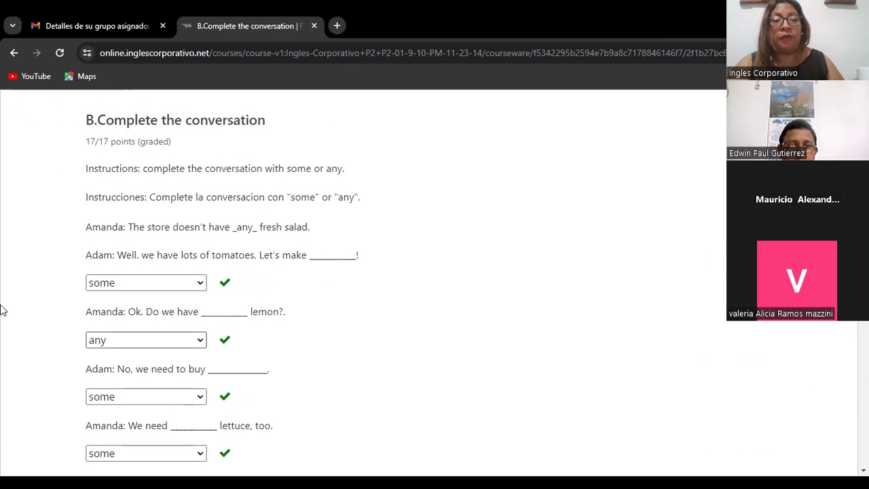
scroll(2, 309, "down", 3)
scroll(2, 318, "down", 2)
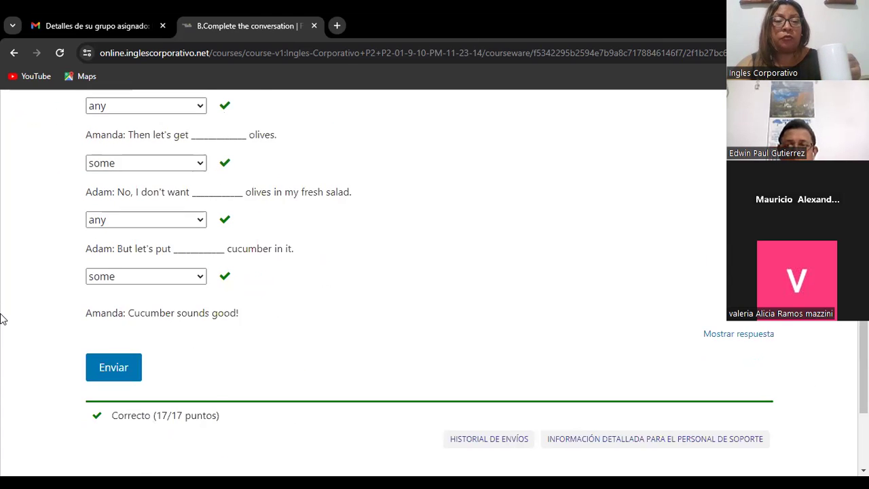
scroll(2, 319, "up", 3)
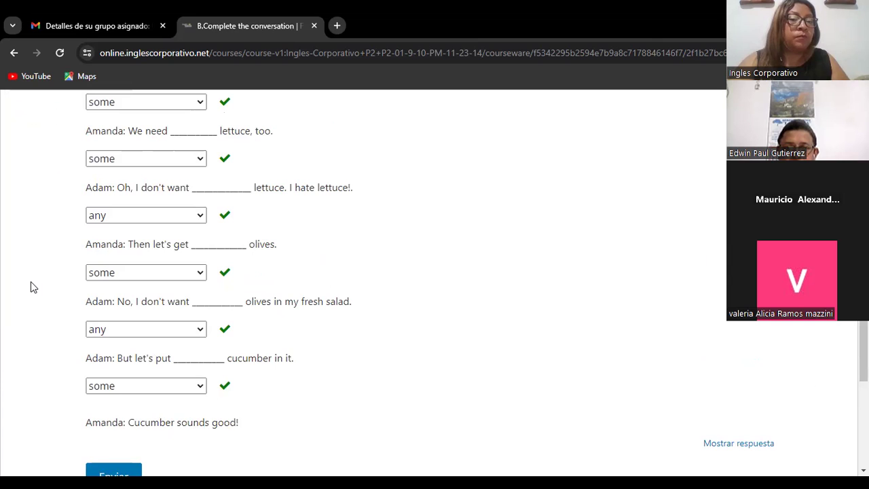
scroll(31, 287, "up", 8)
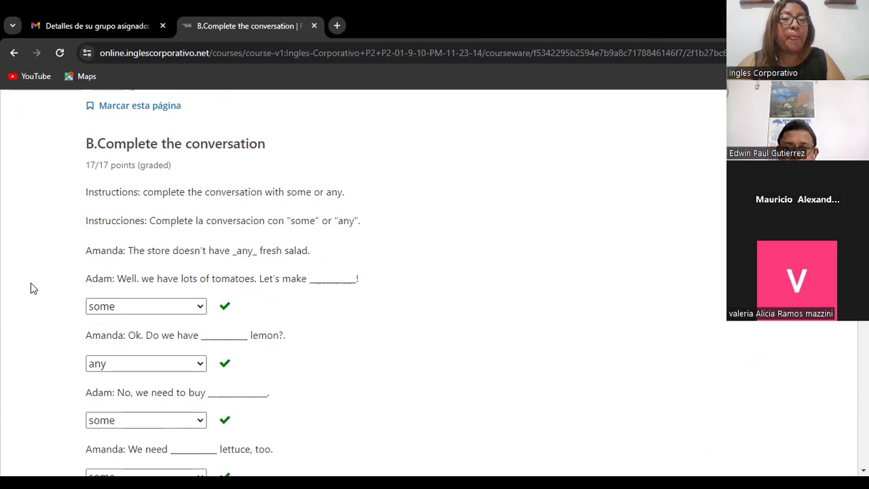
scroll(30, 284, "down", 3)
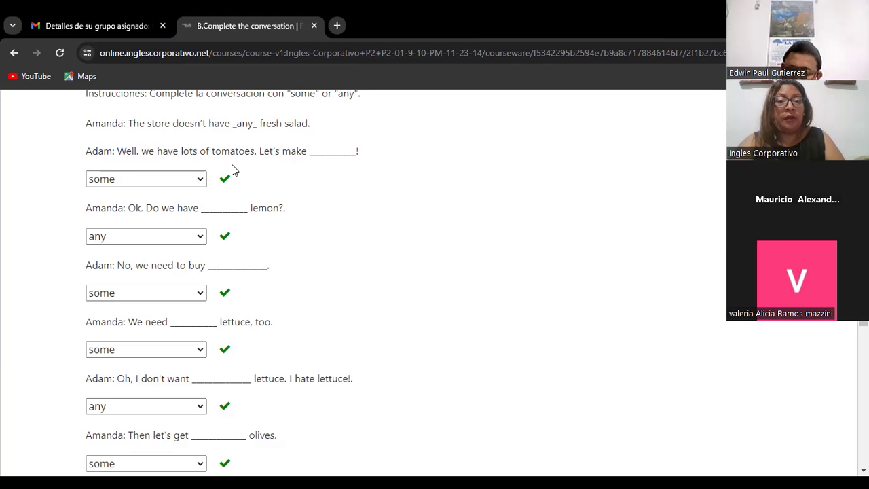
mouse_move(227, 179)
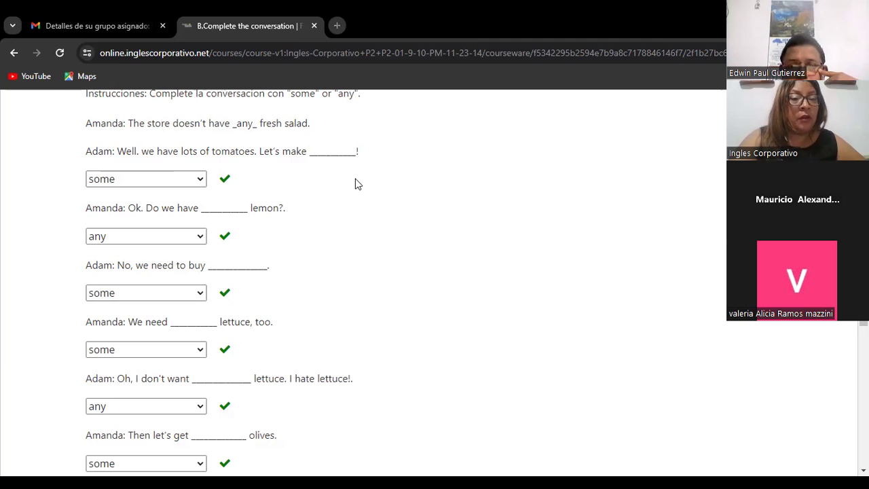
scroll(105, 275, "up", 1)
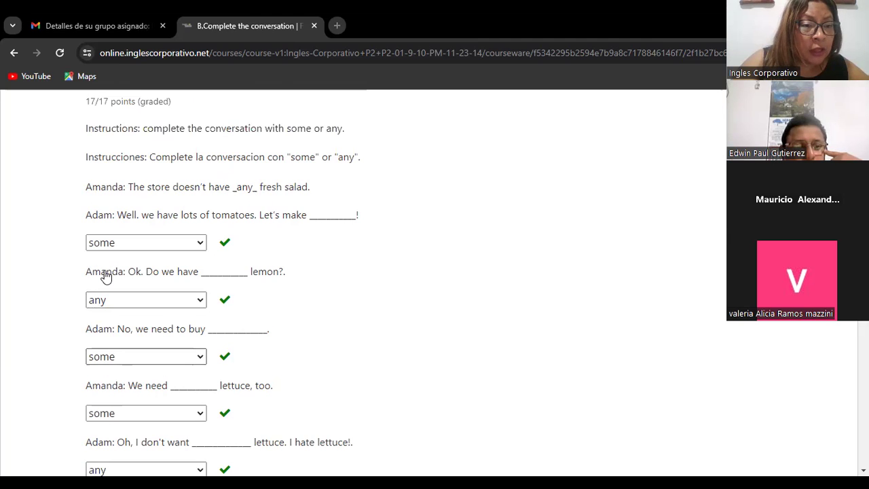
scroll(105, 275, "down", 4)
scroll(106, 275, "down", 2)
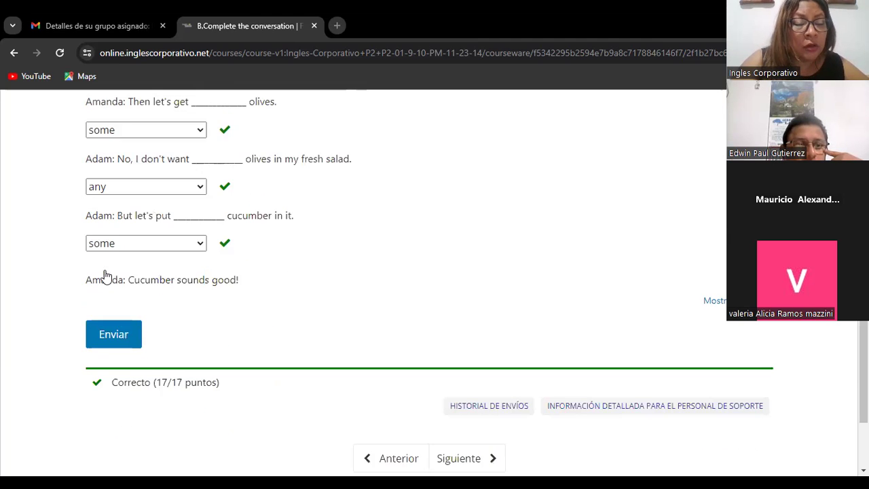
scroll(105, 275, "down", 1)
scroll(105, 275, "up", 2)
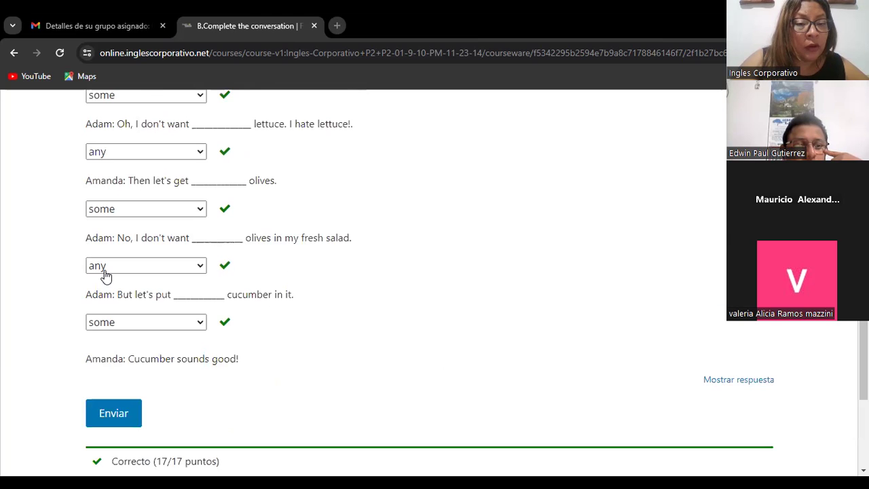
Step: Reread the graded "some" or "any" conversation line by line, comparing each sentence with the answer selected for its blank
scroll(105, 275, "up", 2)
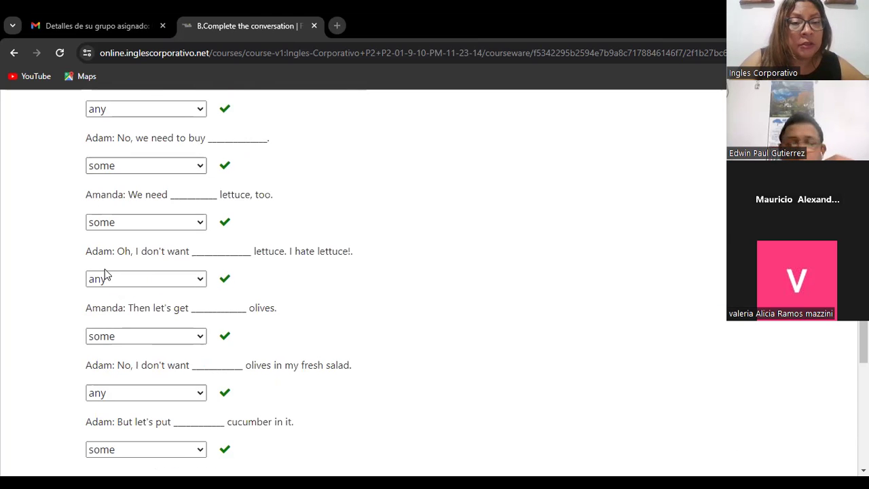
scroll(127, 290, "up", 4)
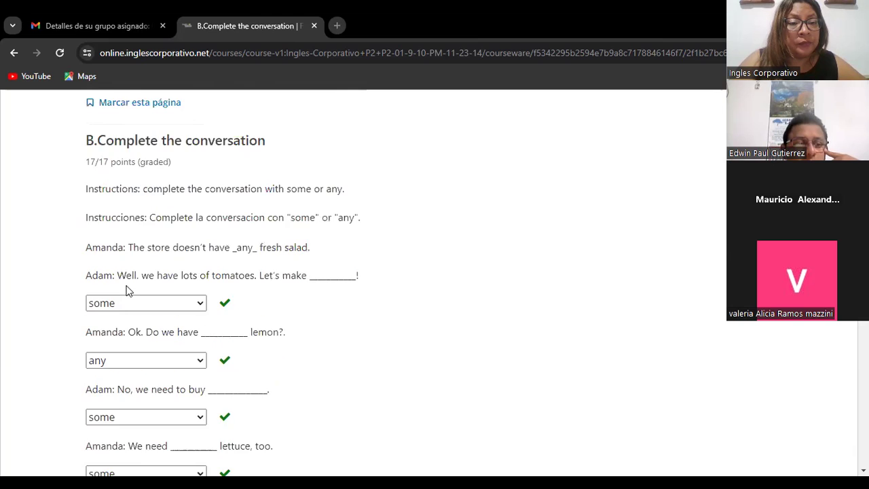
scroll(127, 290, "down", 2)
scroll(127, 290, "down", 1)
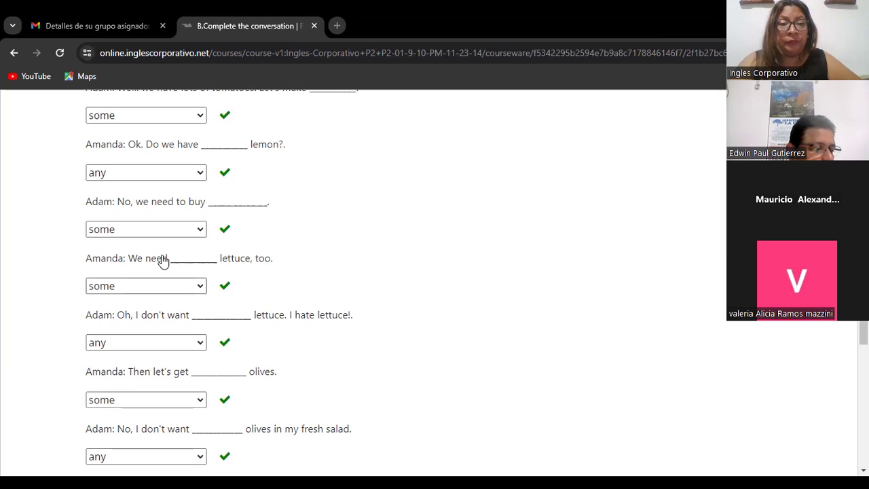
scroll(163, 253, "up", 2)
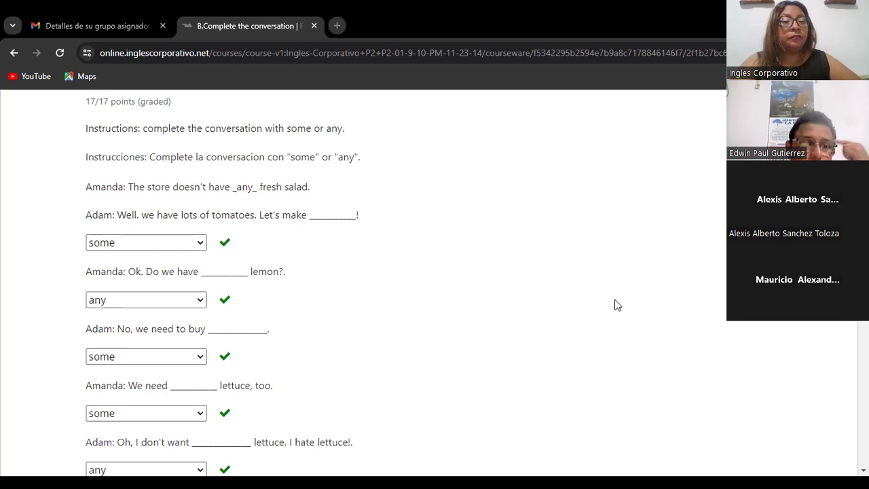
scroll(591, 328, "down", 1)
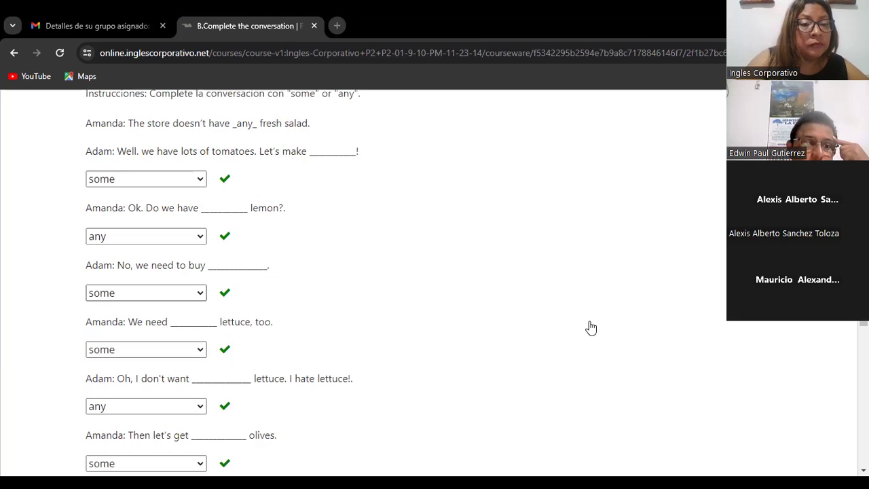
scroll(591, 328, "down", 1)
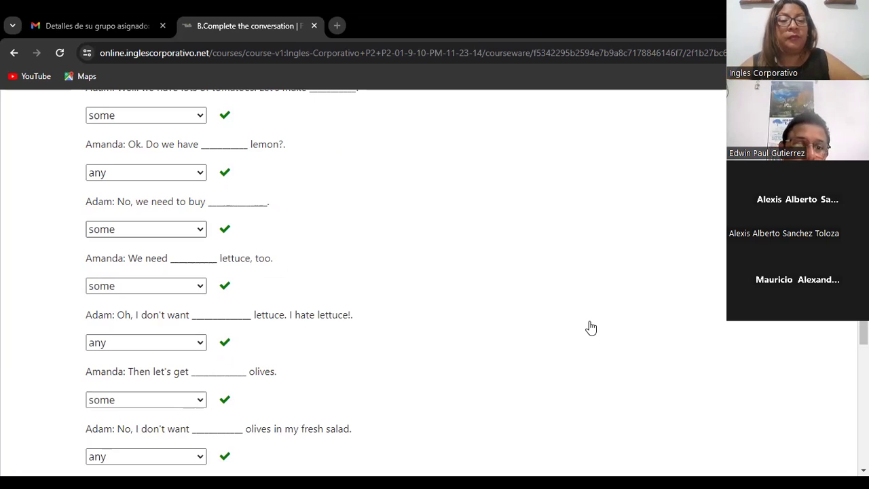
scroll(554, 327, "down", 2)
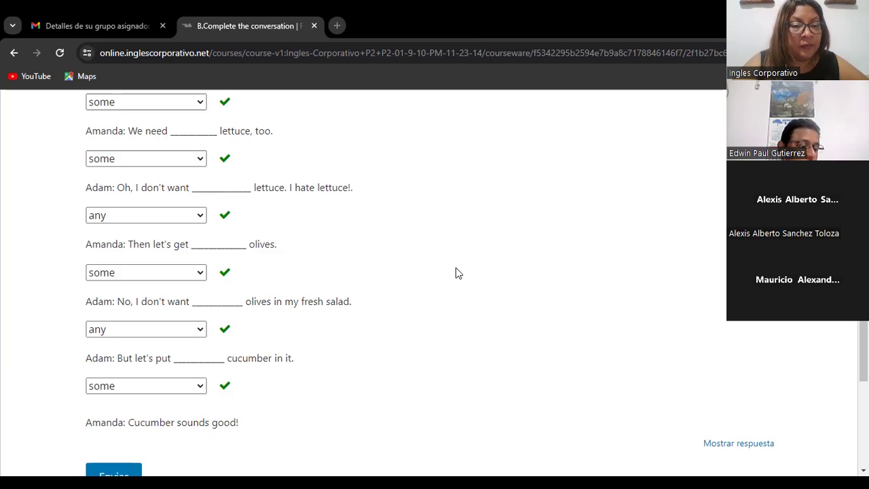
scroll(292, 359, "down", 1)
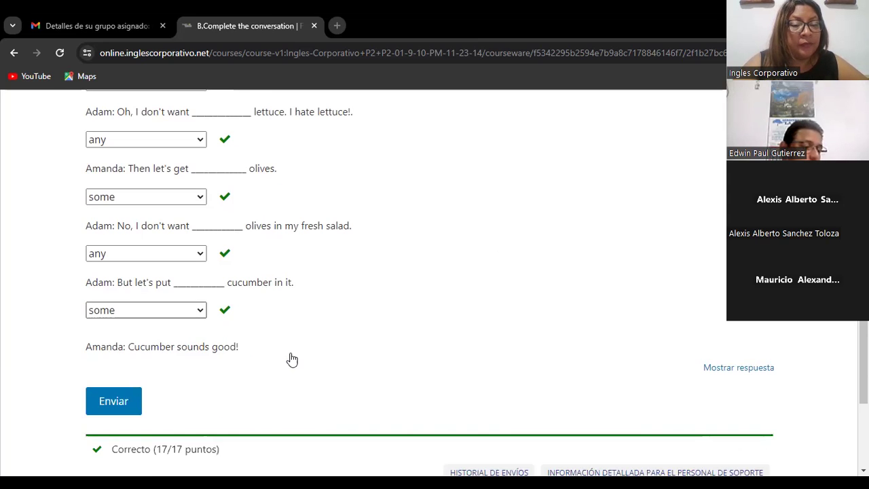
scroll(340, 320, "down", 2)
scroll(477, 243, "up", 2)
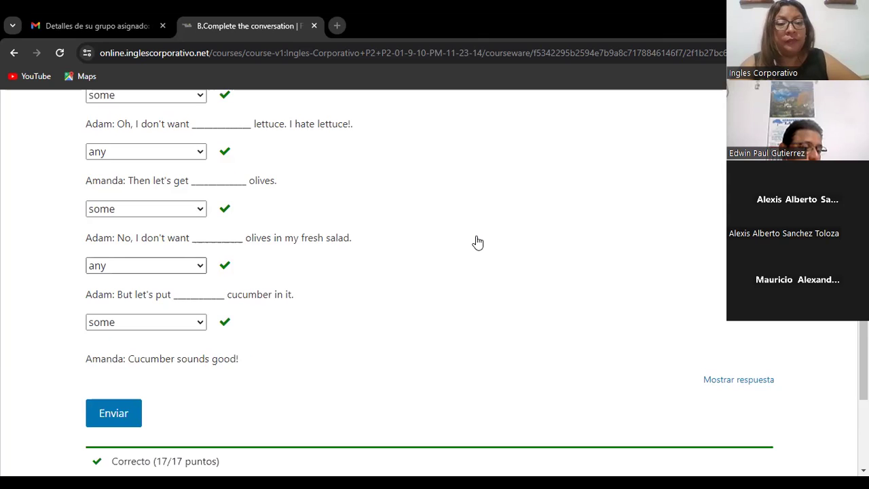
scroll(477, 242, "up", 4)
scroll(476, 237, "up", 2)
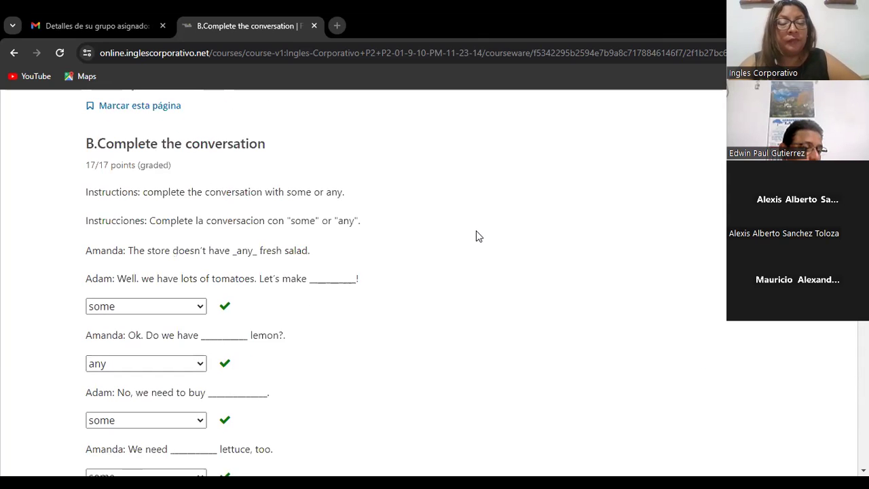
scroll(476, 235, "down", 4)
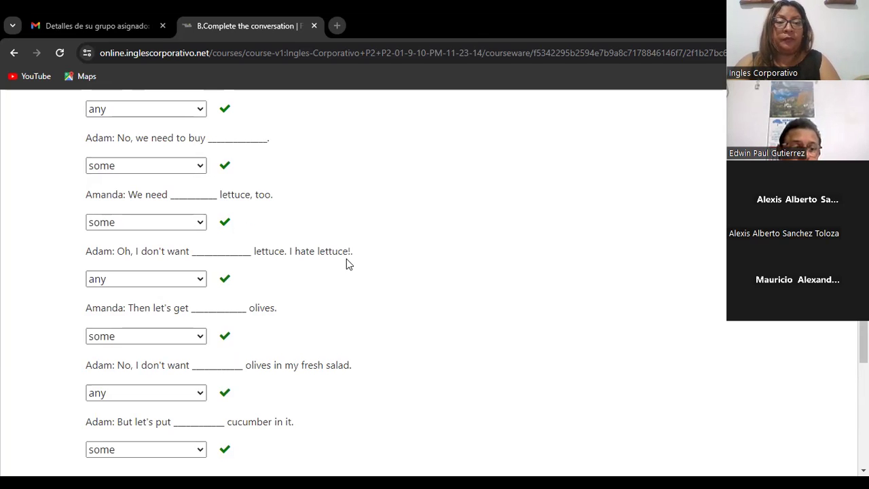
scroll(346, 258, "up", 3)
scroll(347, 264, "down", 2)
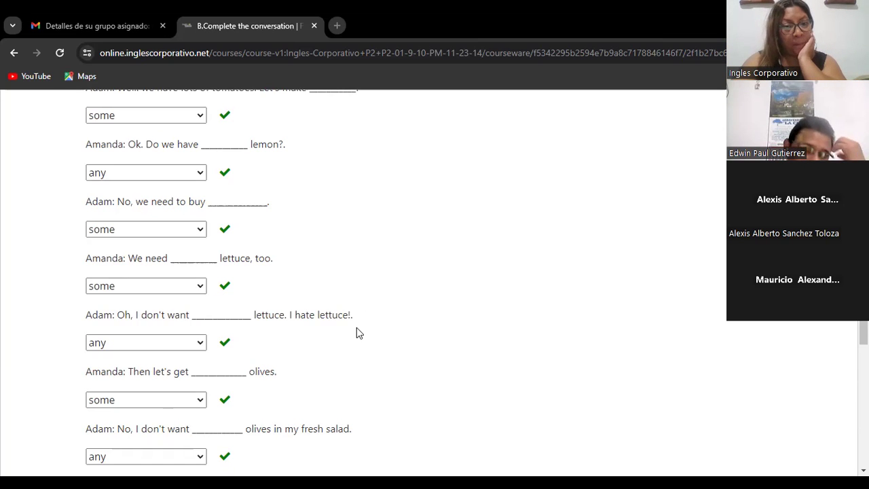
scroll(356, 328, "down", 3)
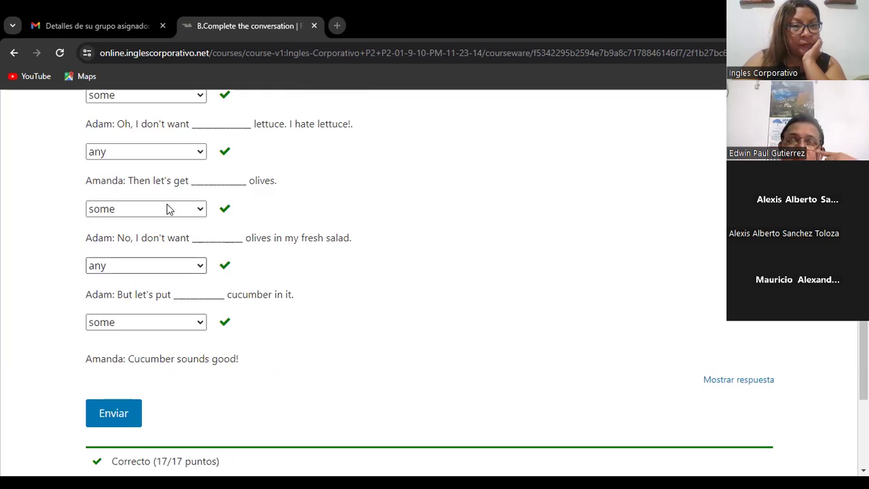
scroll(169, 192, "up", 2)
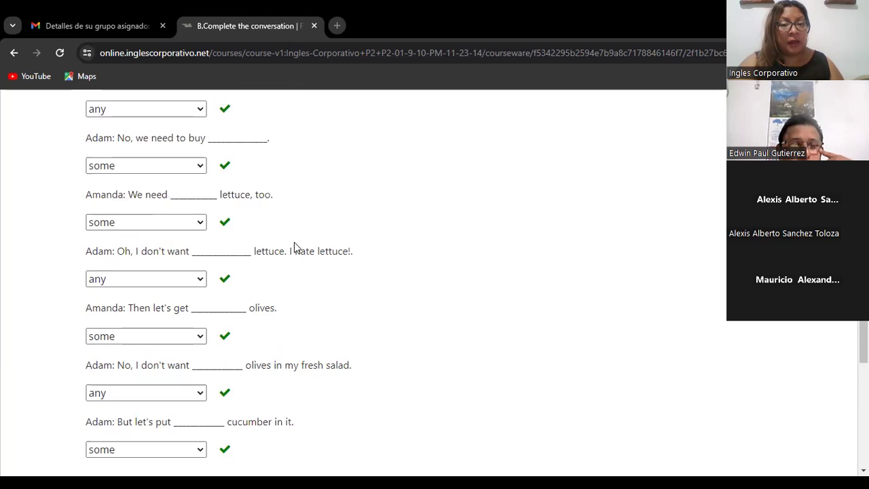
scroll(311, 312, "down", 2)
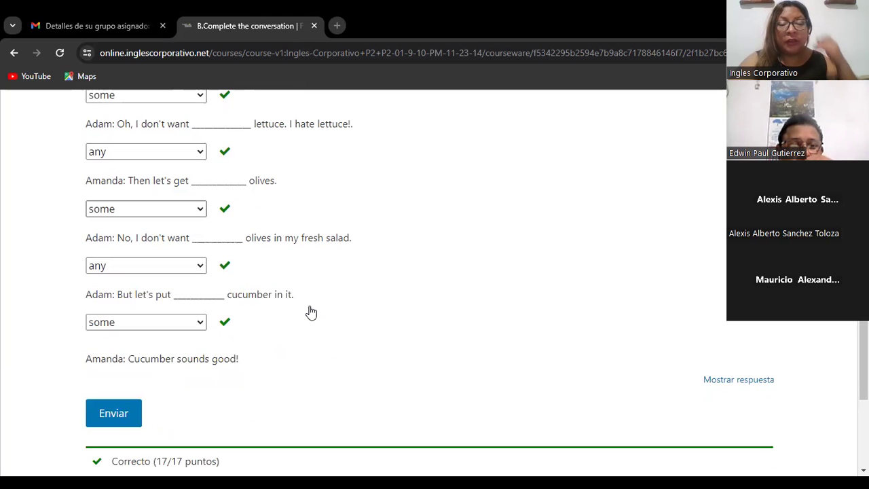
scroll(311, 312, "up", 1)
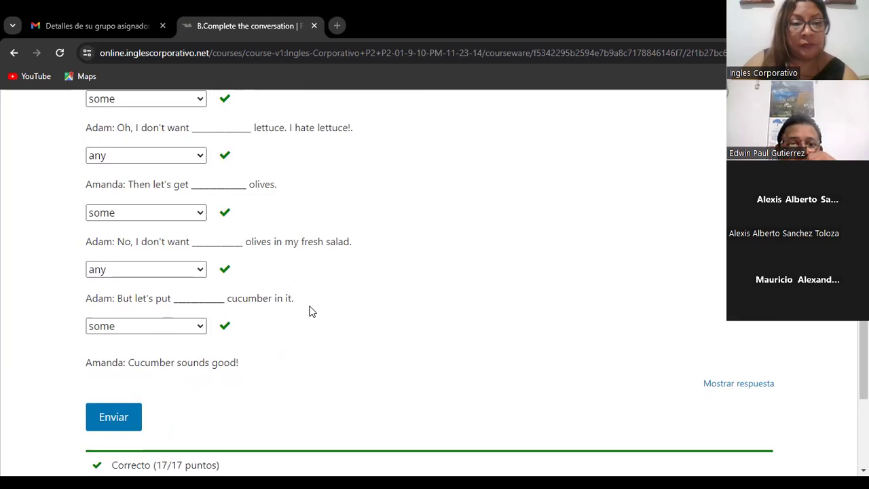
scroll(312, 313, "up", 1)
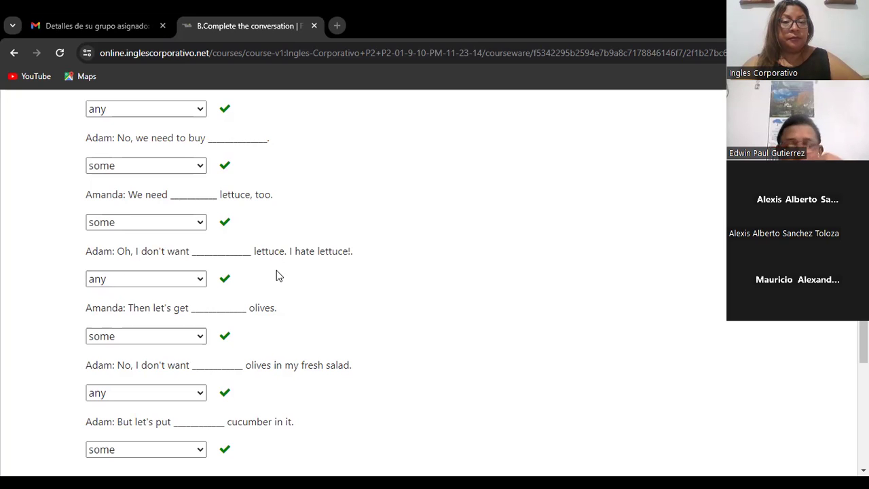
scroll(277, 275, "up", 1)
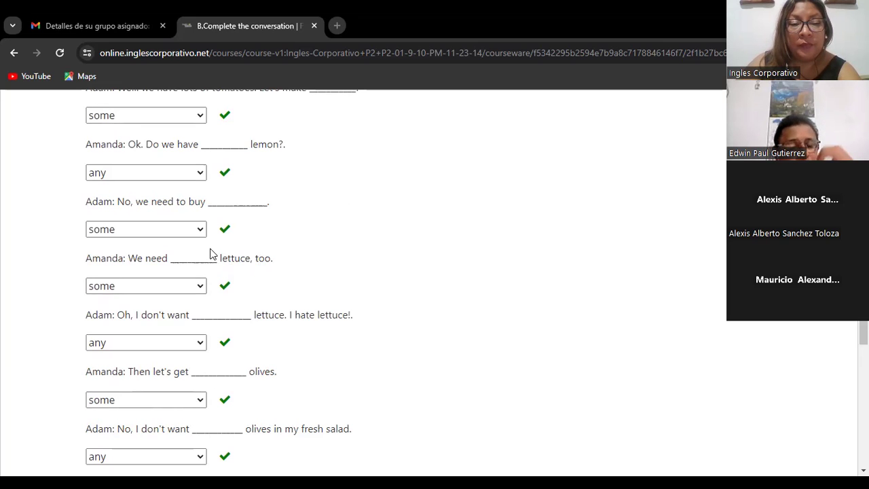
scroll(241, 314, "down", 3)
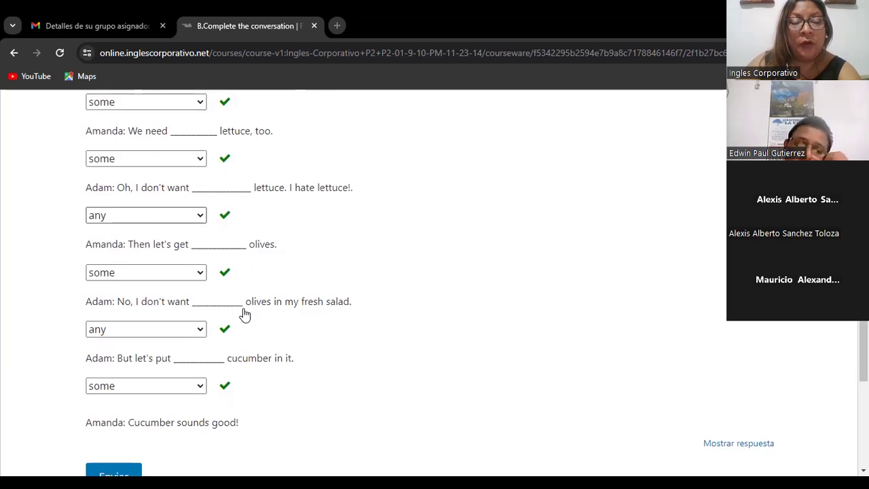
Step: Open the Final Exam's section C on adverbs of frequency and read its instructions and opening sentences
scroll(243, 307, "up", 10)
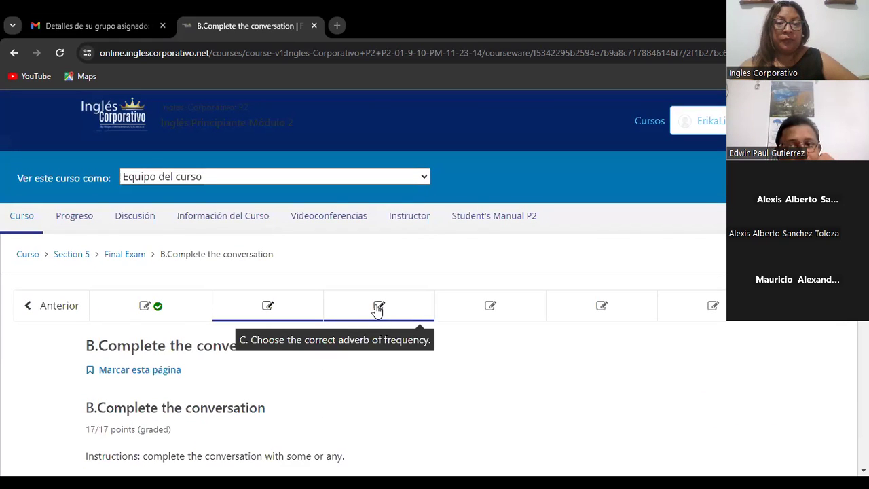
left_click(378, 309)
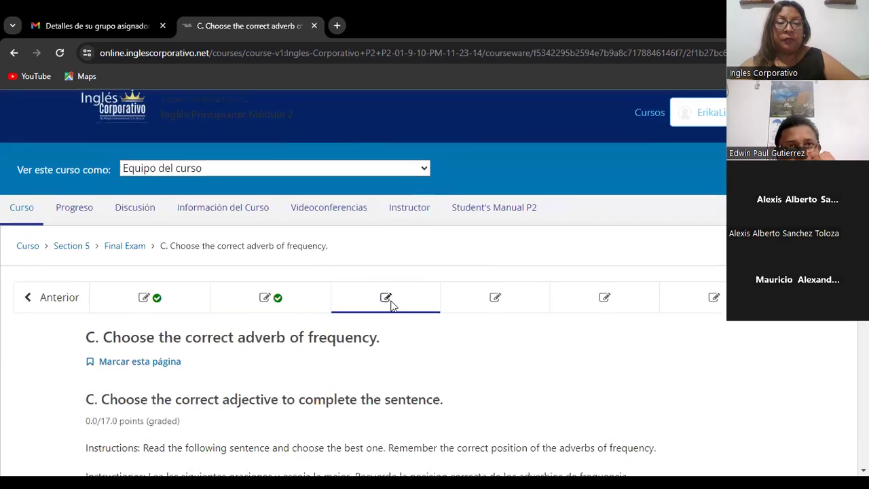
scroll(389, 305, "down", 3)
scroll(392, 305, "up", 2)
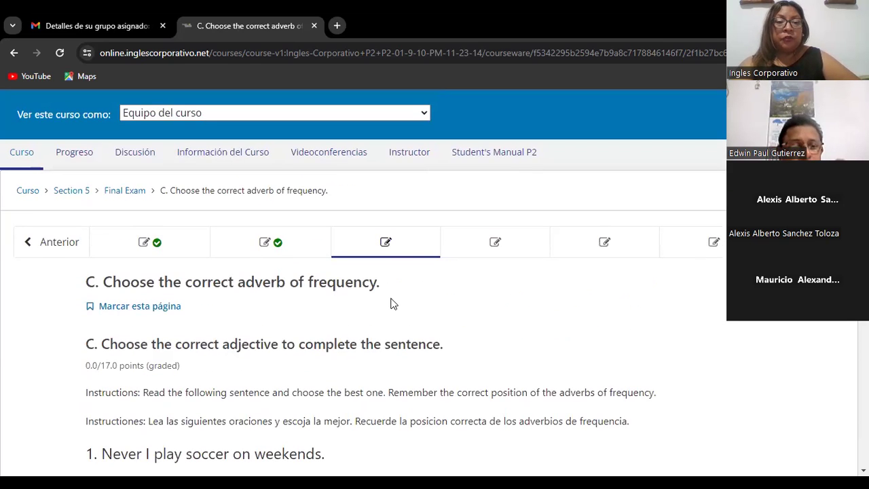
scroll(392, 303, "down", 2)
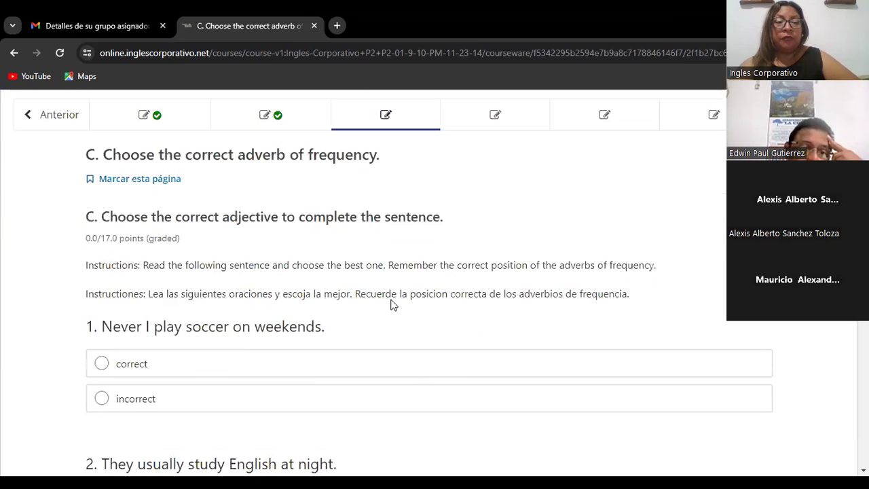
scroll(392, 306, "down", 3)
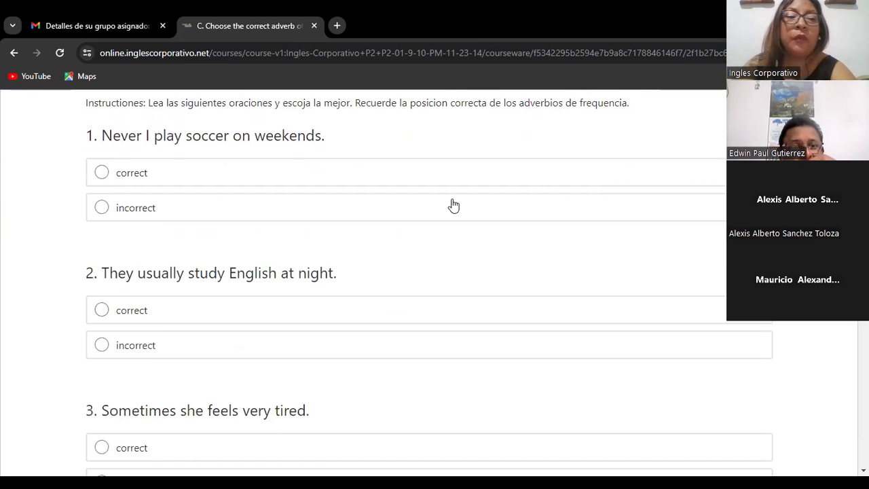
Step: Mark sentence 1, "Never I play soccer on weekends", as incorrect and sentence 2, "They usually study English at night", as correct
scroll(282, 212, "up", 1)
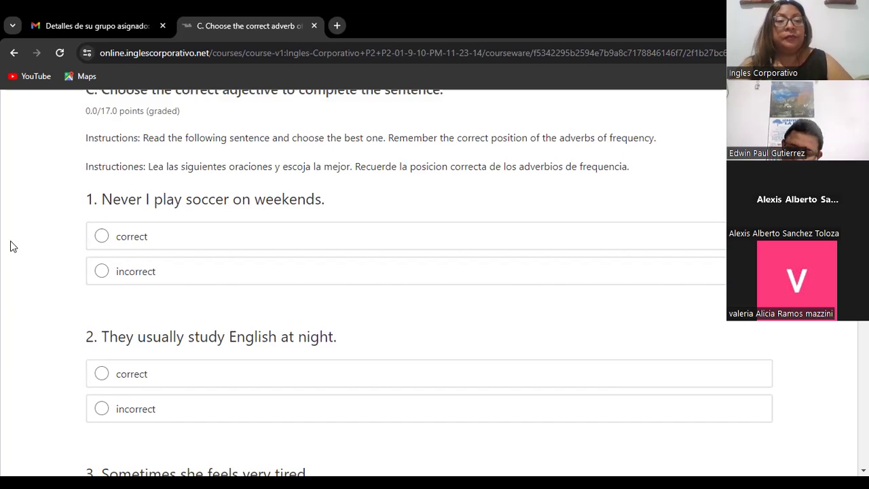
left_click(103, 270)
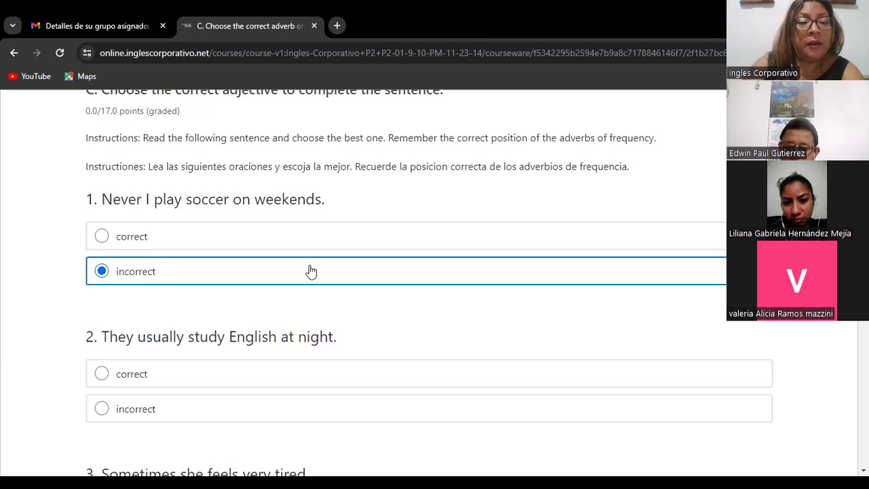
scroll(184, 299, "down", 2)
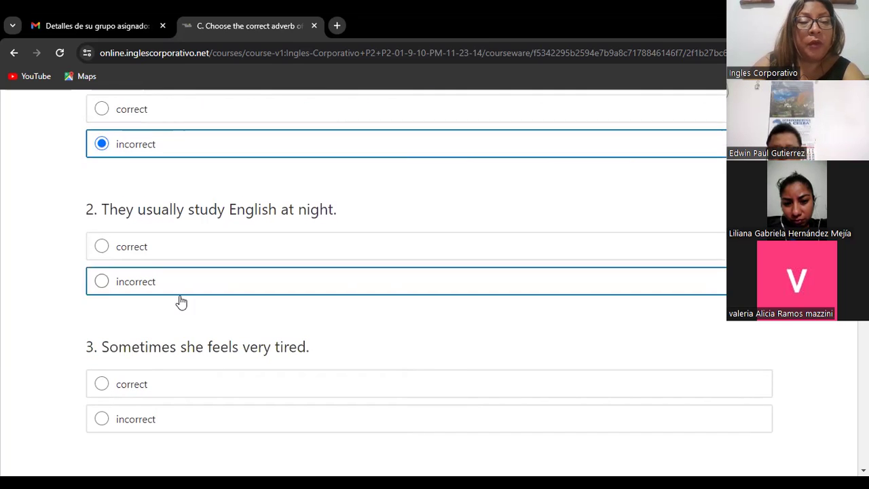
scroll(174, 299, "down", 1)
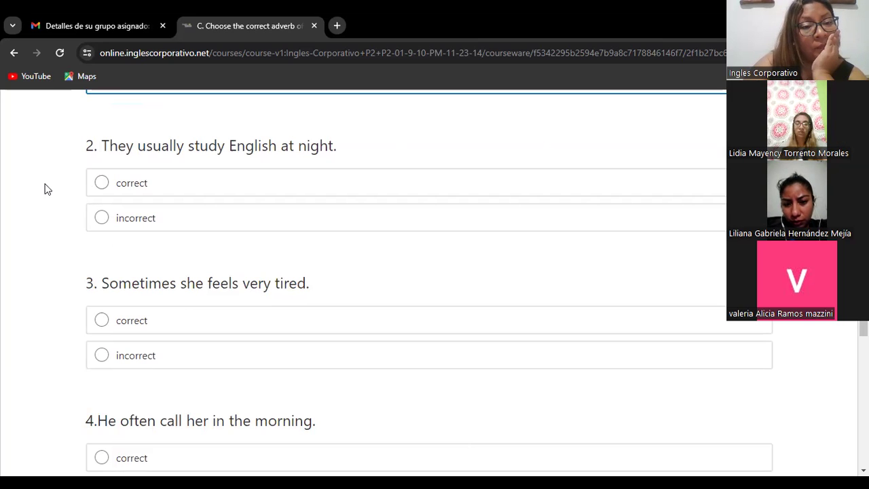
left_click(101, 182)
Step: Mark sentence 3, "Sometimes she feels very tired", and sentence 4, "He often call her in the morning", as correct
scroll(369, 359, "down", 2)
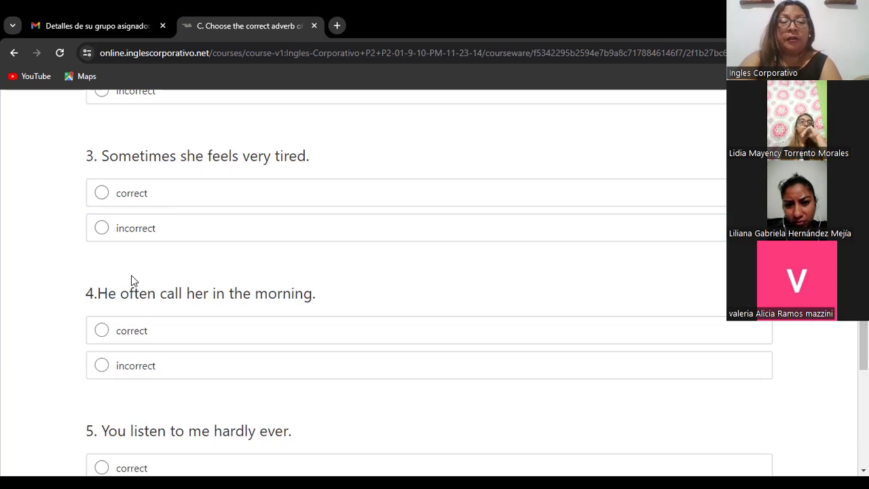
left_click(171, 198)
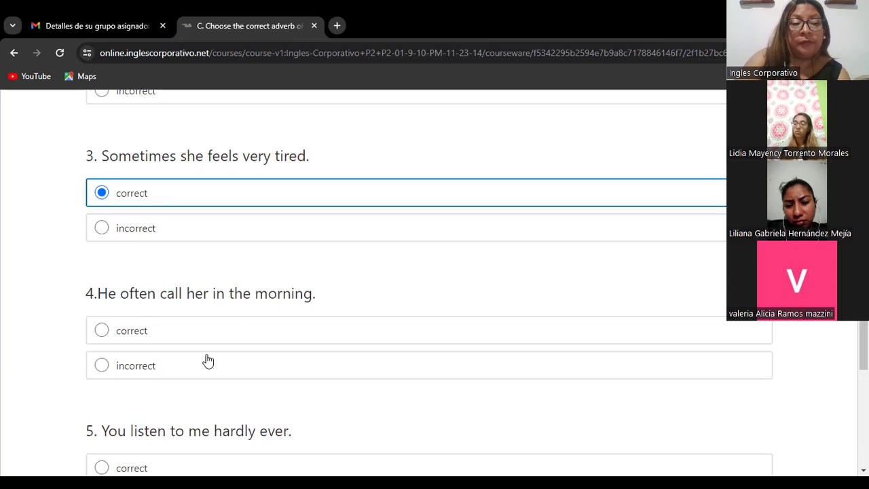
scroll(140, 429, "down", 2)
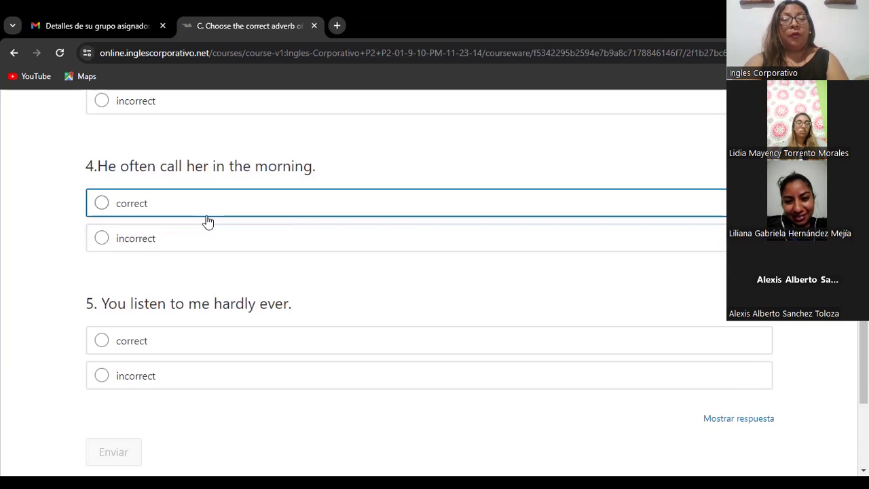
left_click(151, 214)
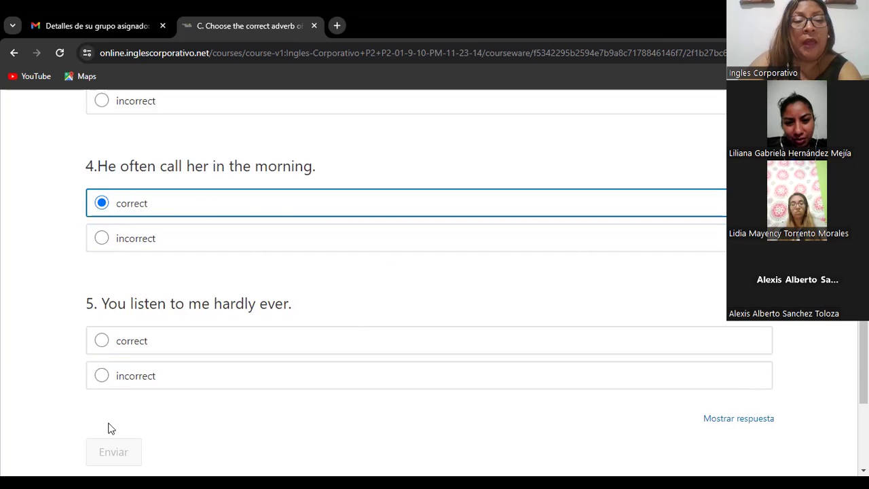
Step: Mark sentence 5, "You listen to me hardly ever", as incorrect and submit section C's answers
scroll(93, 367, "down", 2)
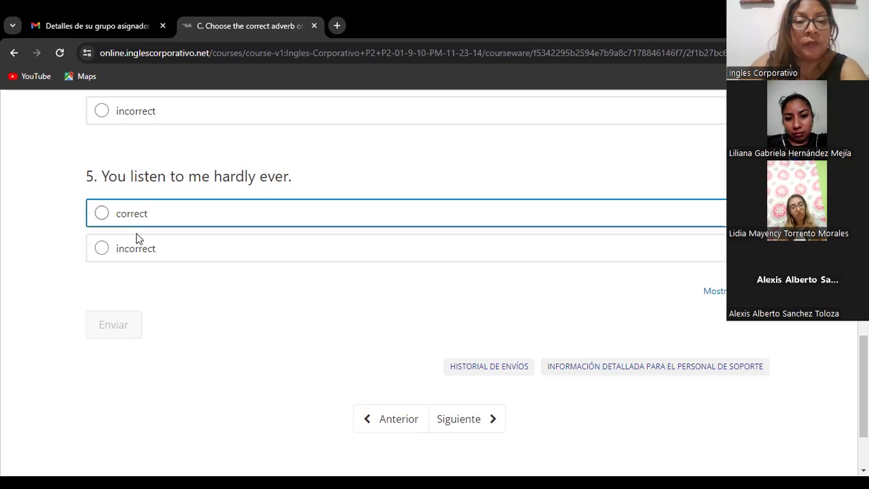
left_click(102, 250)
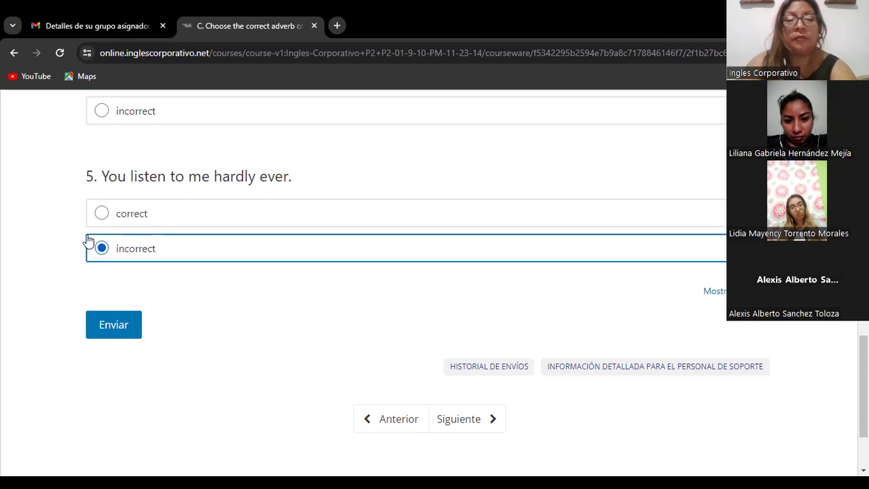
scroll(217, 319, "down", 3)
left_click(111, 228)
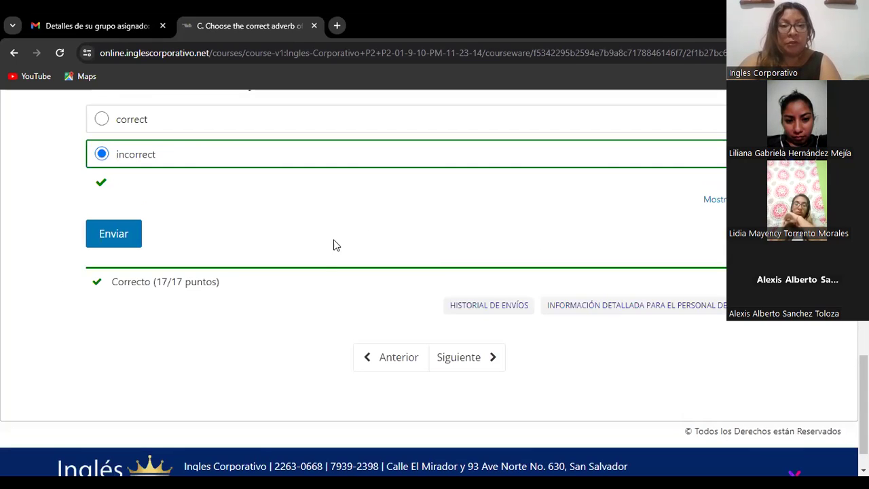
Step: Review the graded answers to all five sentences in section C on adverbs of frequency
scroll(316, 312, "up", 6)
scroll(319, 313, "up", 4)
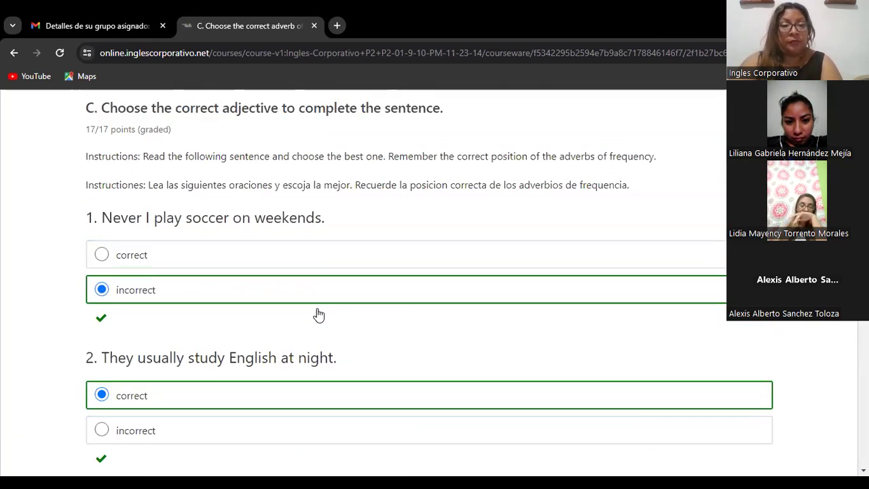
scroll(319, 311, "up", 3)
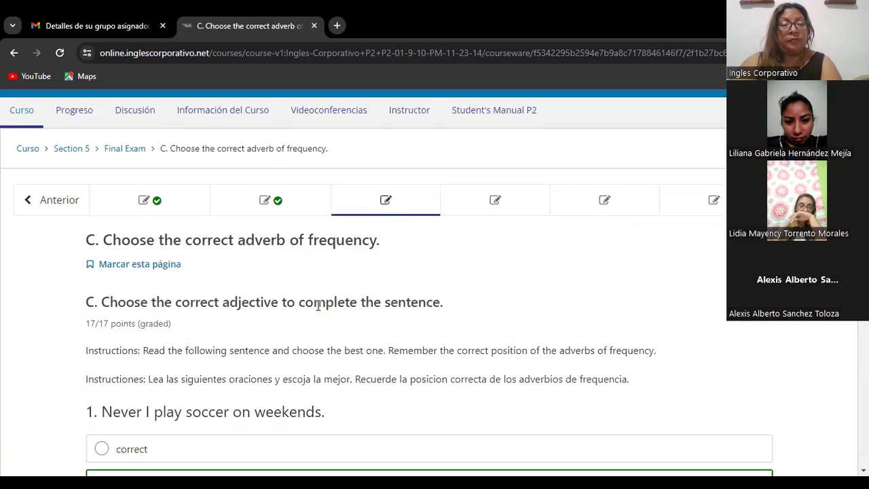
scroll(318, 305, "down", 4)
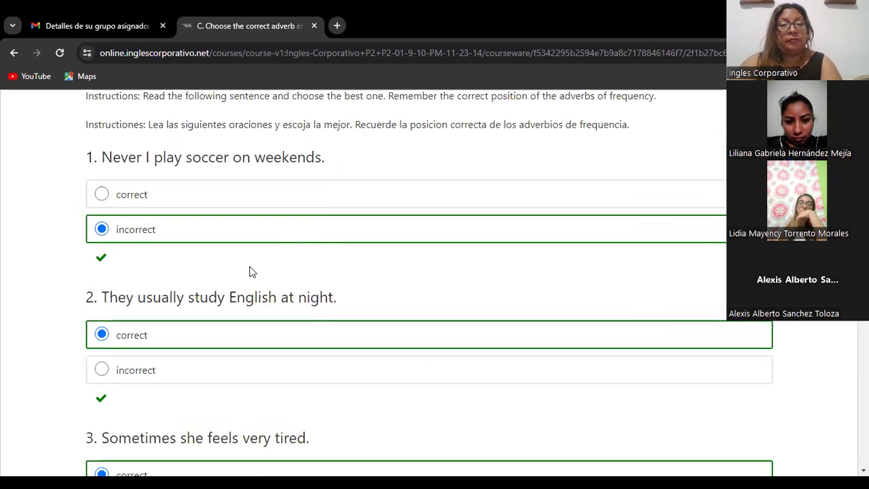
scroll(250, 271, "down", 10)
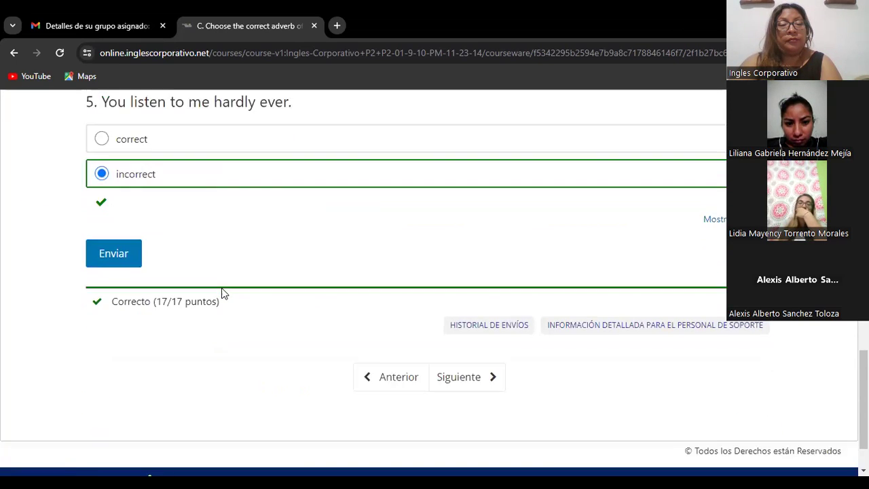
scroll(224, 294, "down", 1)
scroll(224, 294, "up", 15)
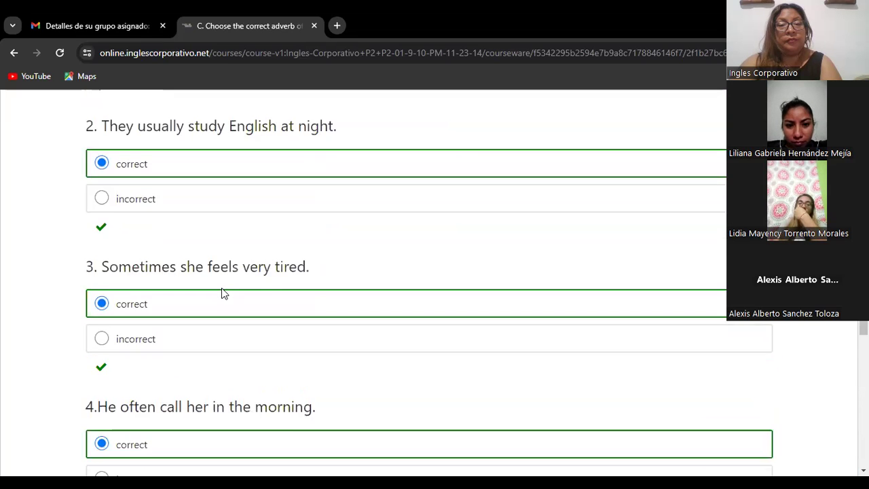
scroll(225, 294, "up", 1)
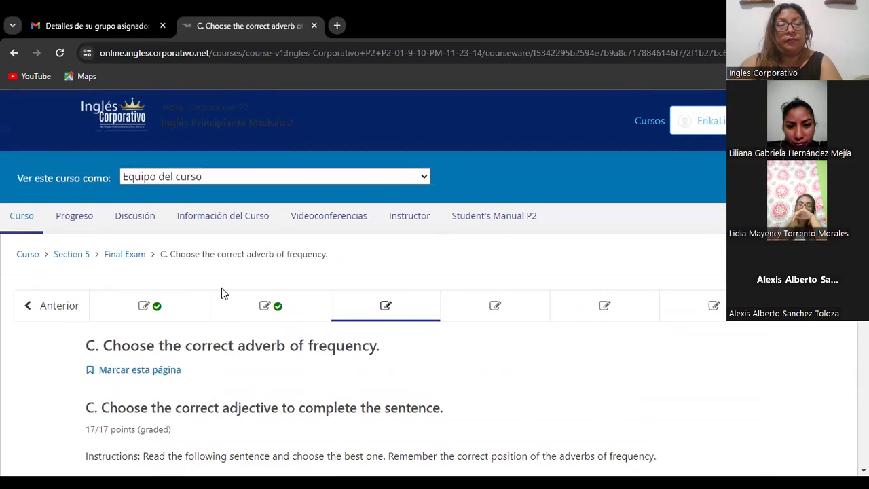
scroll(469, 281, "down", 4)
scroll(472, 282, "down", 6)
scroll(472, 283, "down", 4)
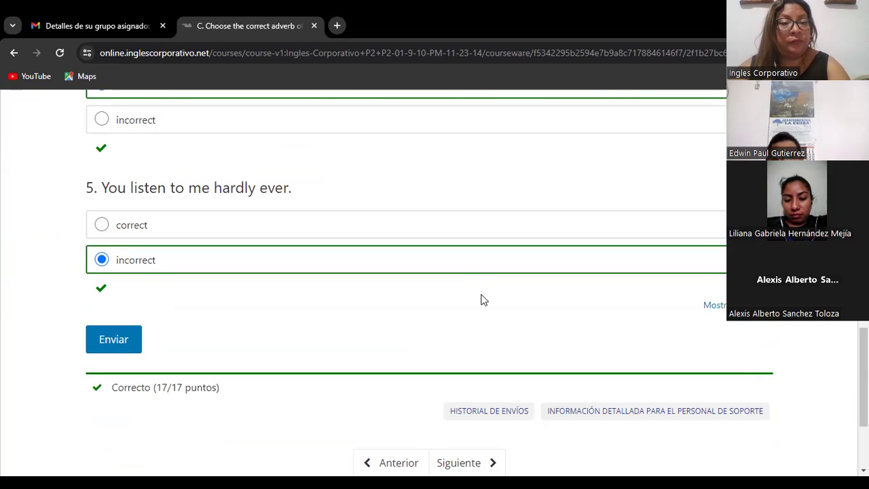
Step: Go back over section C's sentences 1 to 5, comparing each adverb's position with its marked answer
scroll(480, 300, "up", 2)
scroll(481, 299, "up", 5)
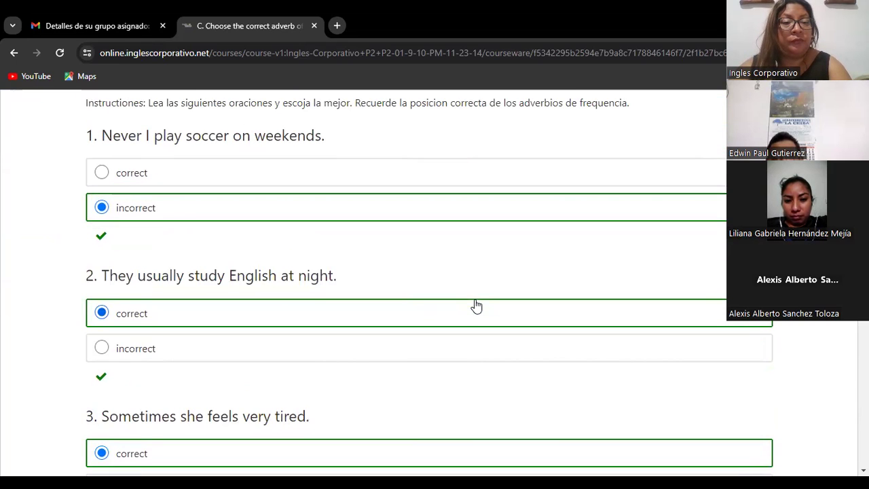
scroll(477, 307, "up", 2)
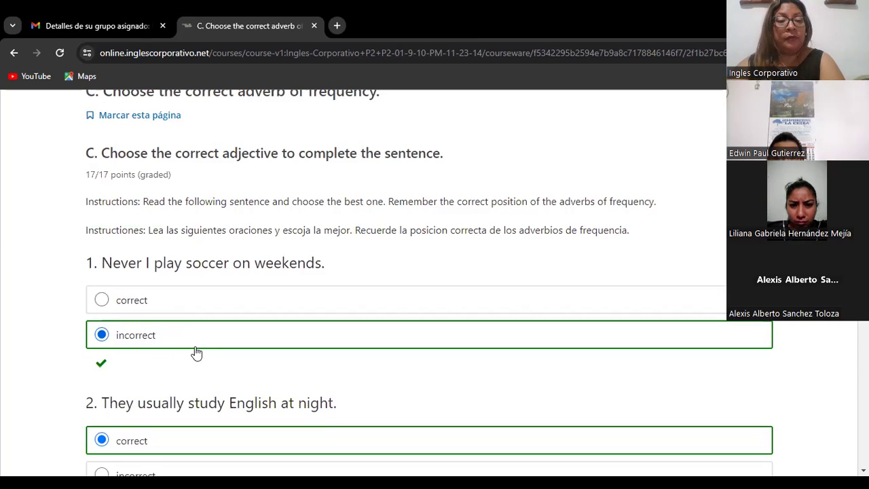
scroll(194, 354, "down", 2)
scroll(190, 356, "down", 3)
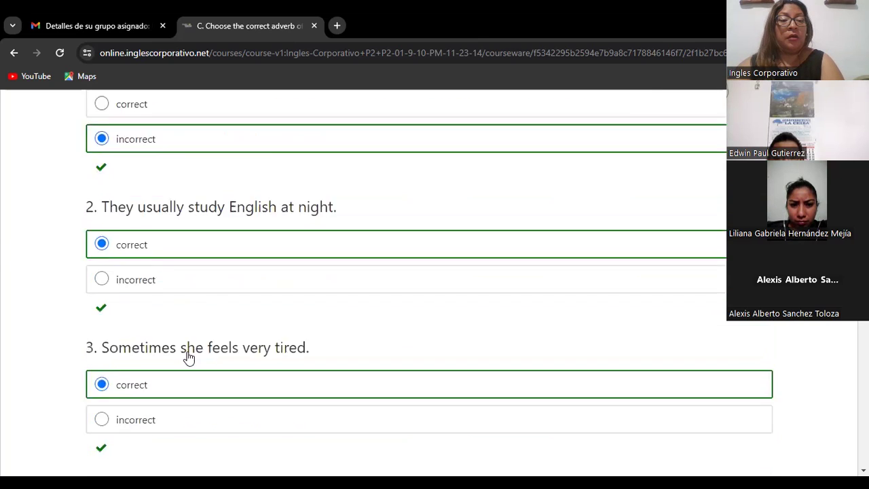
scroll(170, 367, "down", 3)
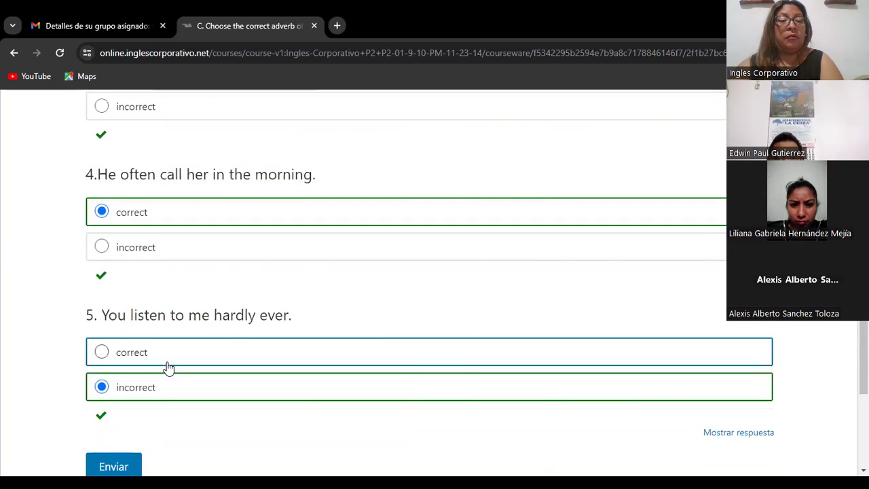
scroll(170, 366, "down", 2)
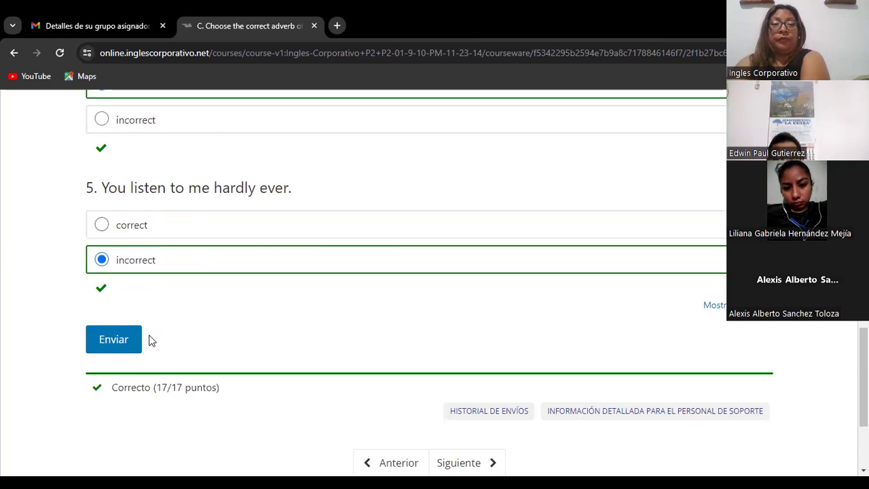
scroll(248, 297, "down", 3)
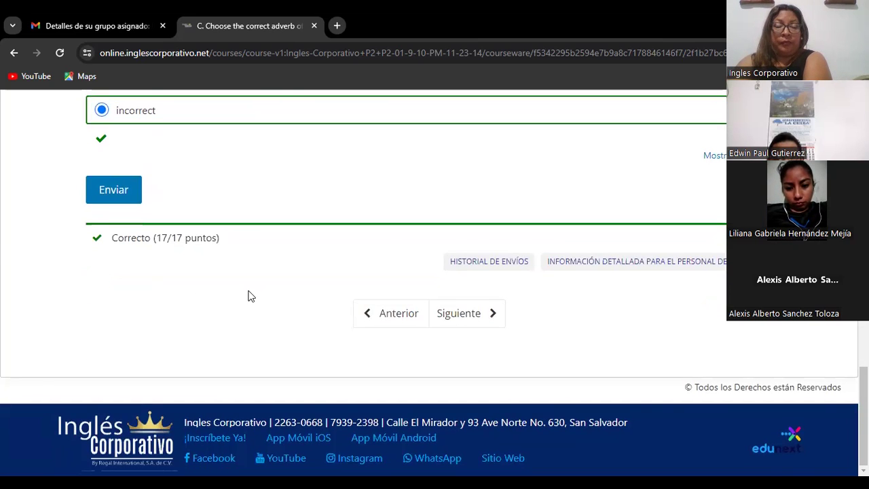
scroll(248, 296, "up", 3)
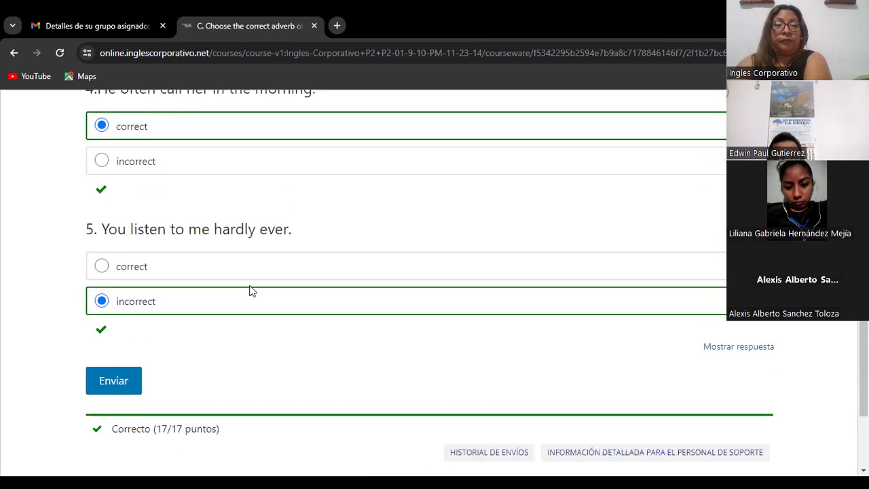
scroll(255, 286, "up", 15)
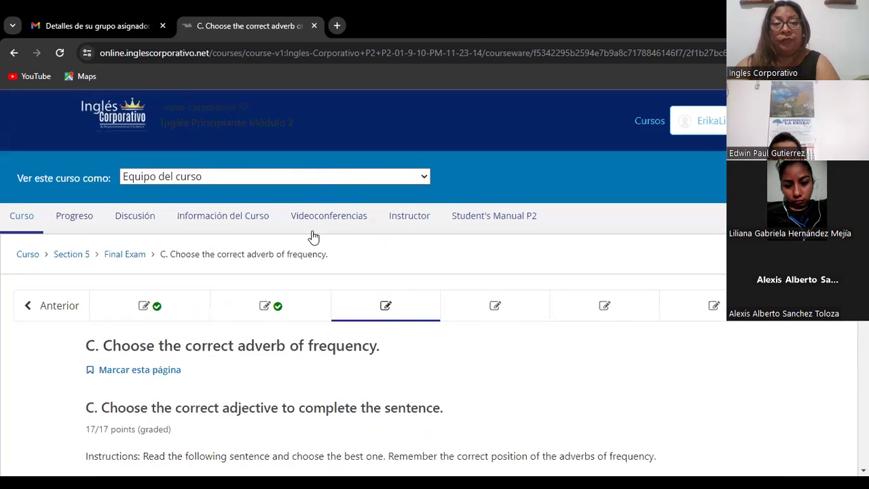
Step: Reload section C of the Final Exam and reread its instructions and first two sentences
left_click(382, 316)
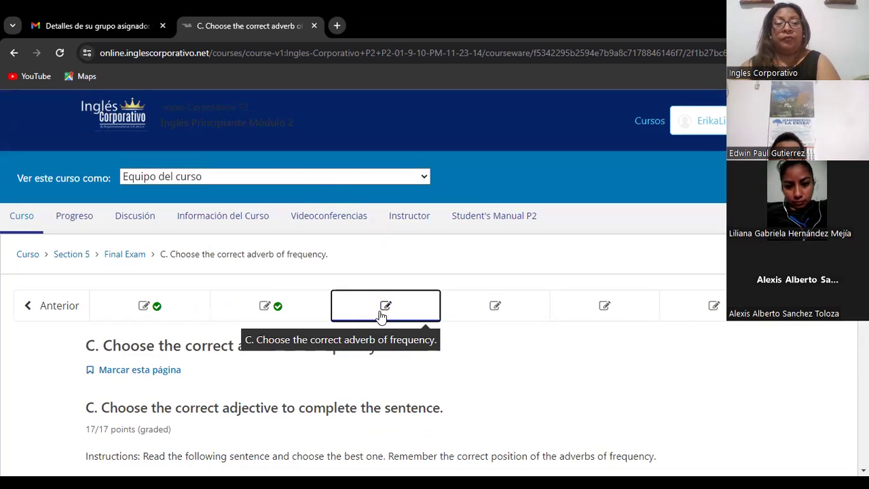
scroll(361, 364, "down", 3)
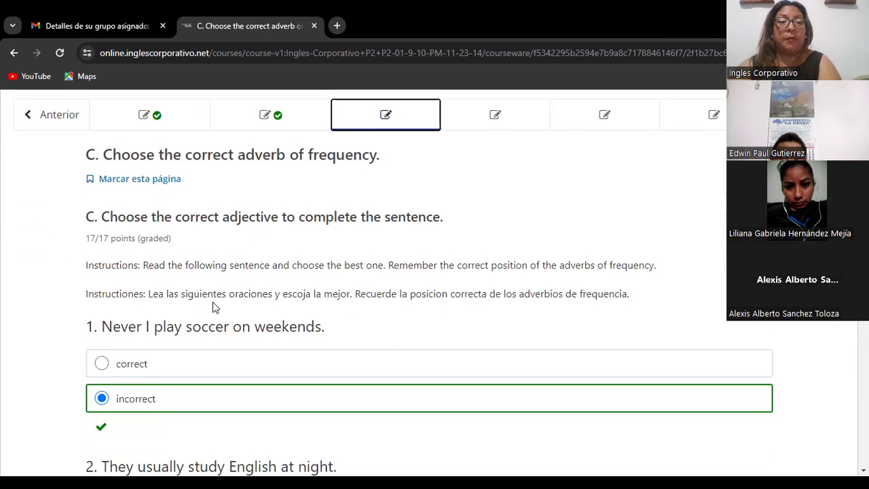
scroll(197, 322, "down", 3)
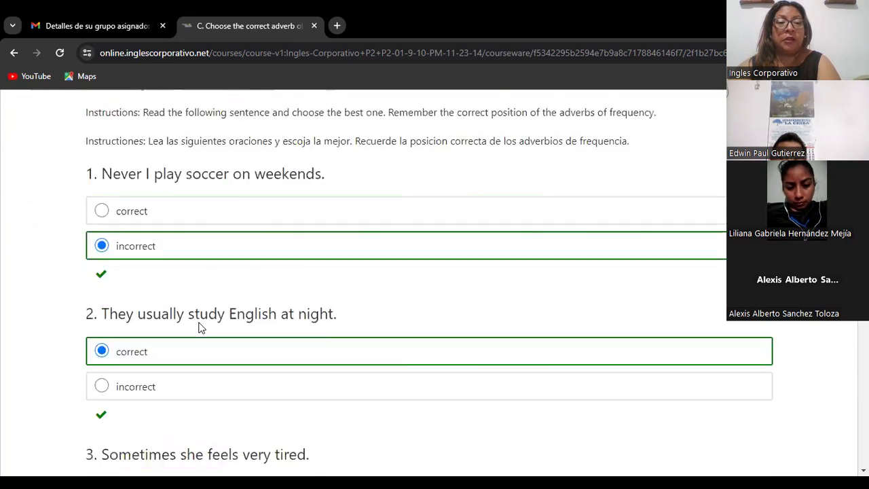
scroll(198, 322, "up", 7)
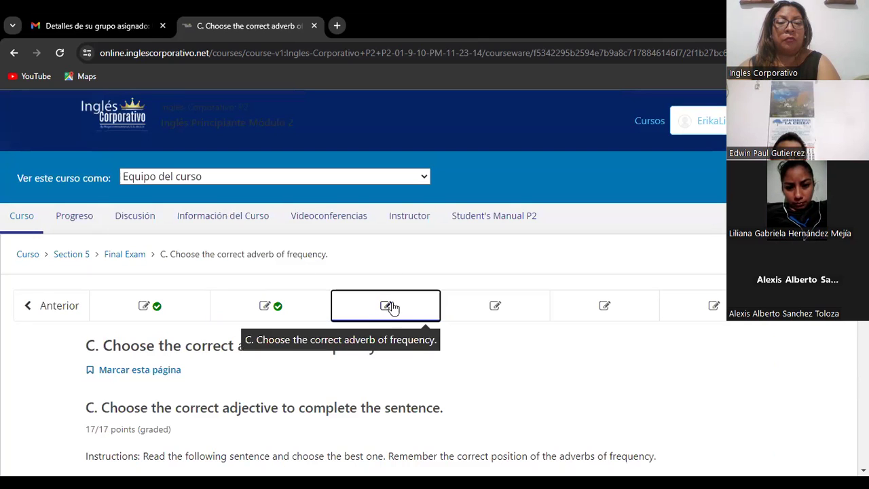
Step: Open the Final Exam's section D on the meaning of wh question words and read its instructions and word list
left_click(504, 304)
scroll(339, 338, "down", 1)
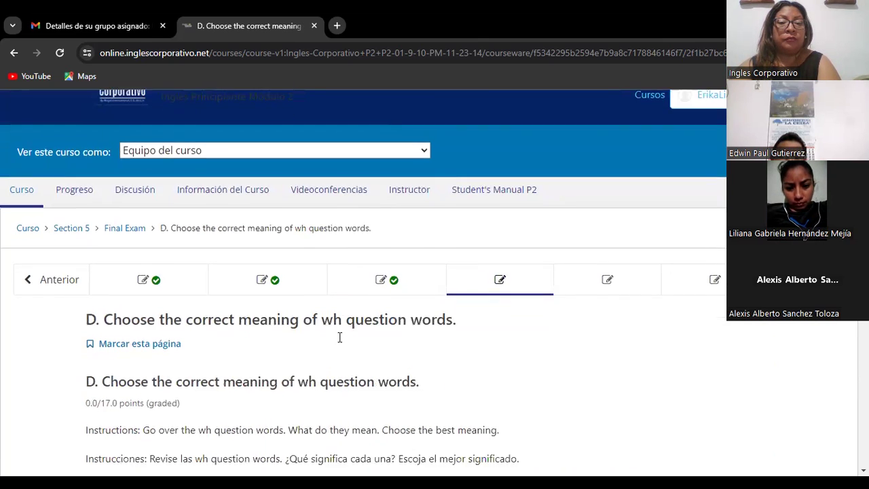
scroll(341, 332, "down", 3)
scroll(342, 326, "up", 4)
scroll(343, 326, "down", 4)
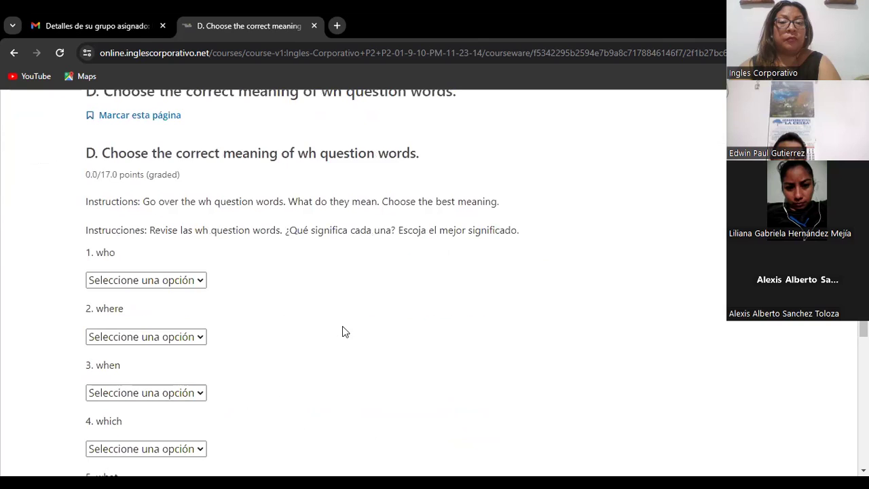
scroll(342, 331, "up", 1)
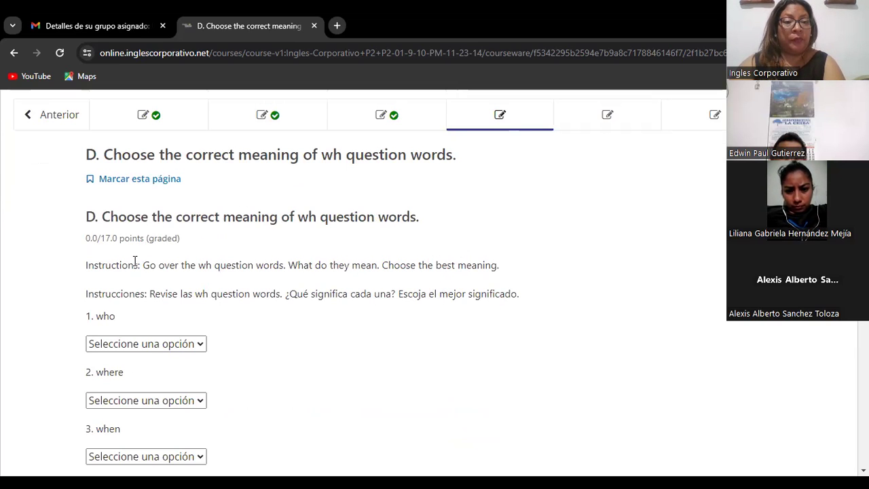
scroll(135, 263, "down", 2)
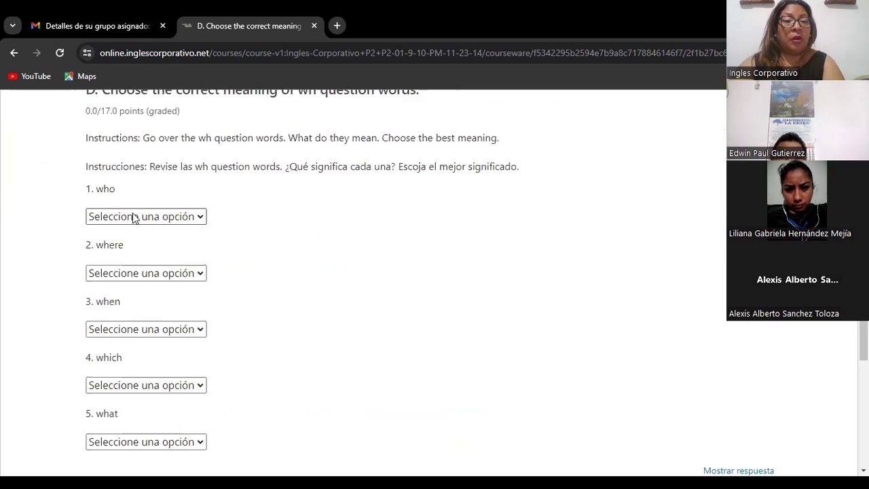
Step: Choose "people" as the meaning of "who" and "place" as the meaning of "where"
left_click(202, 217)
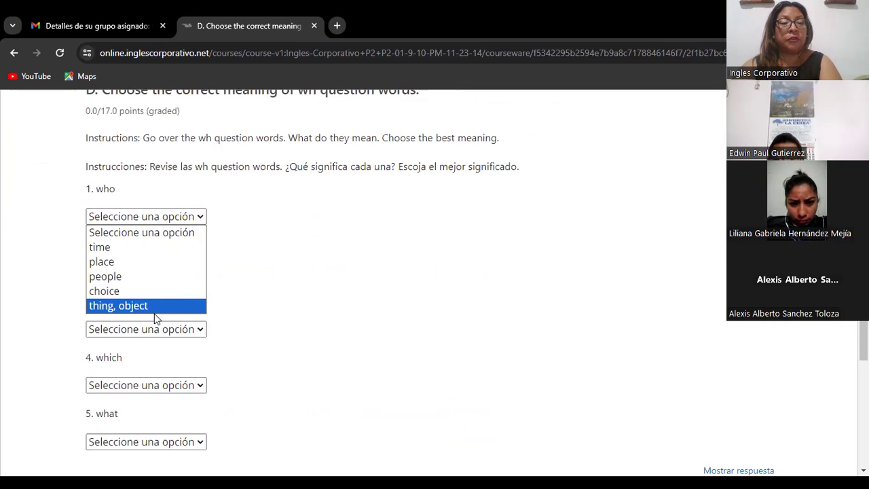
left_click(139, 281)
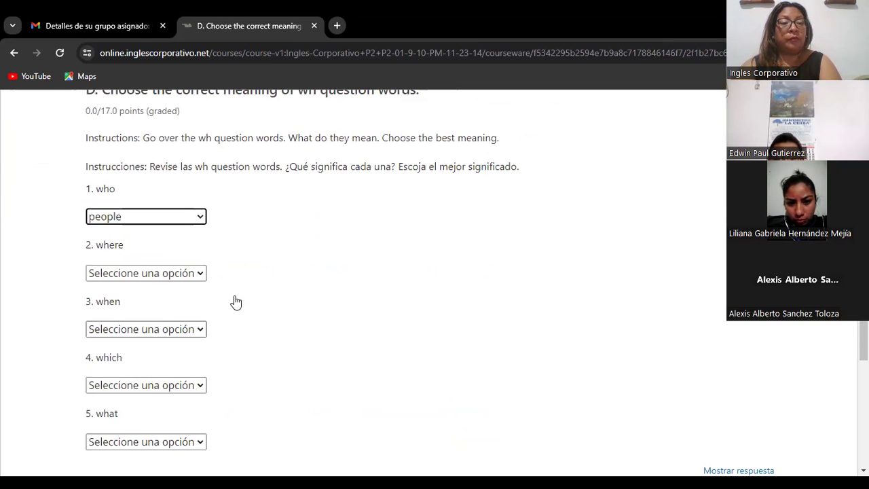
left_click(199, 274)
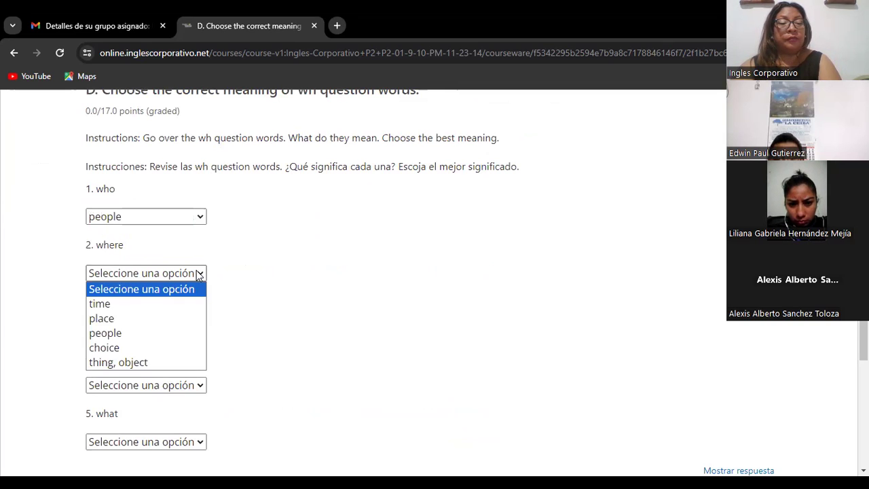
left_click(170, 319)
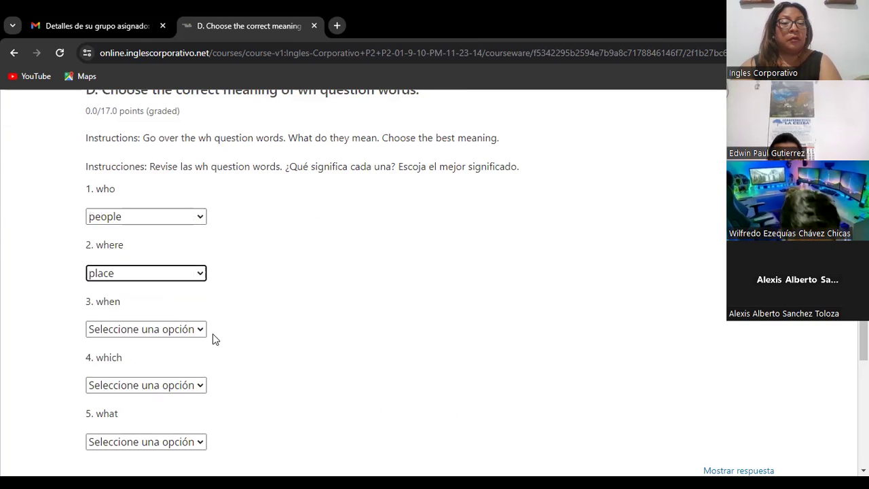
Step: Choose "time" as the meaning of "when" and "choice" as the meaning of "which"
left_click(199, 329)
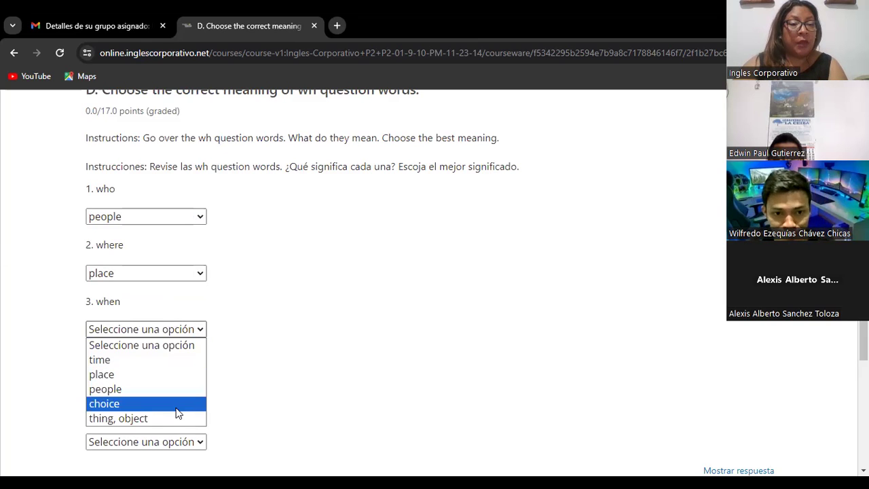
left_click(170, 360)
scroll(171, 363, "down", 2)
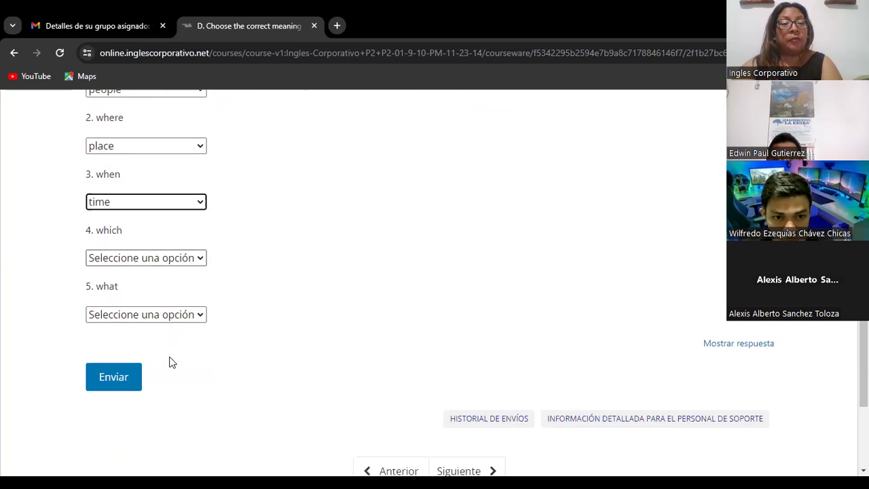
left_click(202, 258)
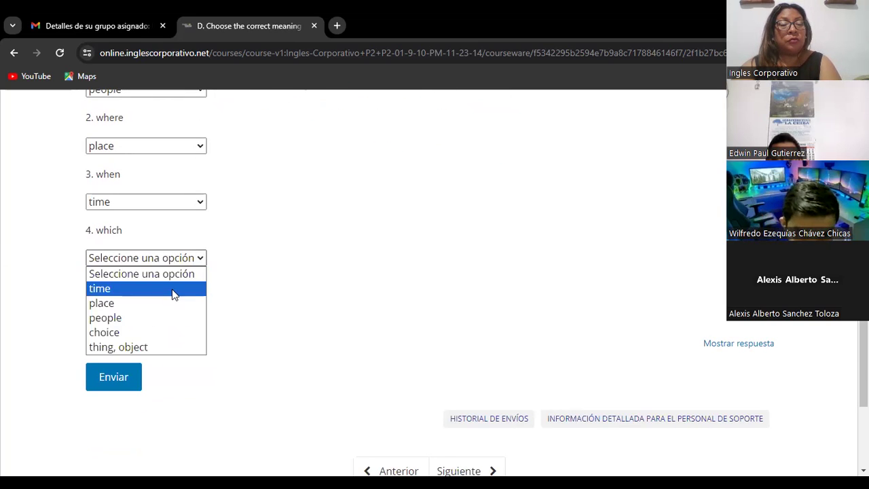
left_click(150, 332)
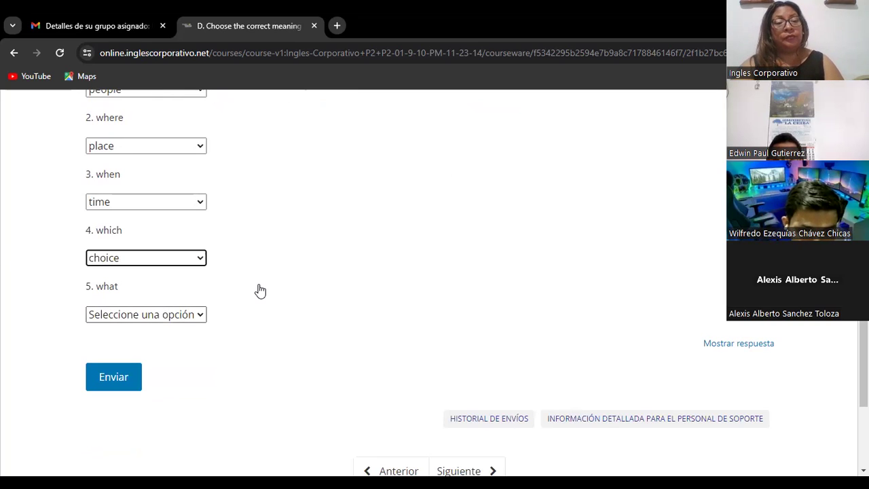
Step: Choose "thing, object" as the meaning of "what", submit section D's answers and review the grading
left_click(200, 316)
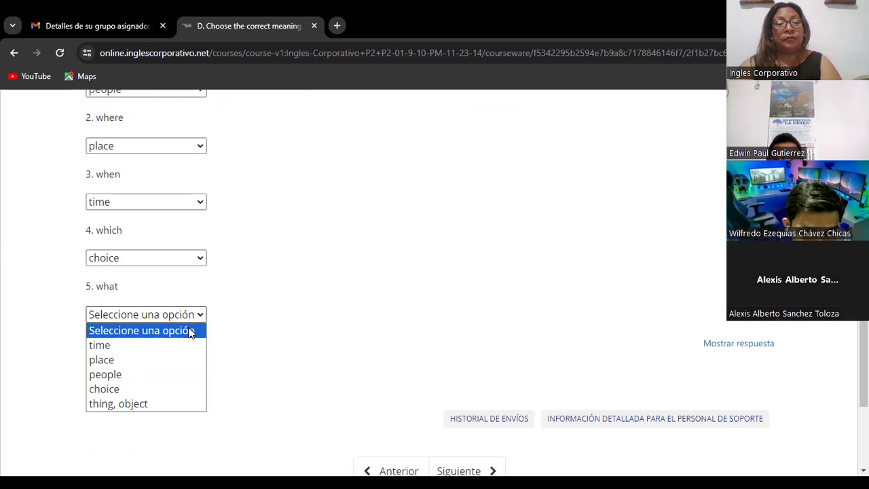
left_click(107, 406)
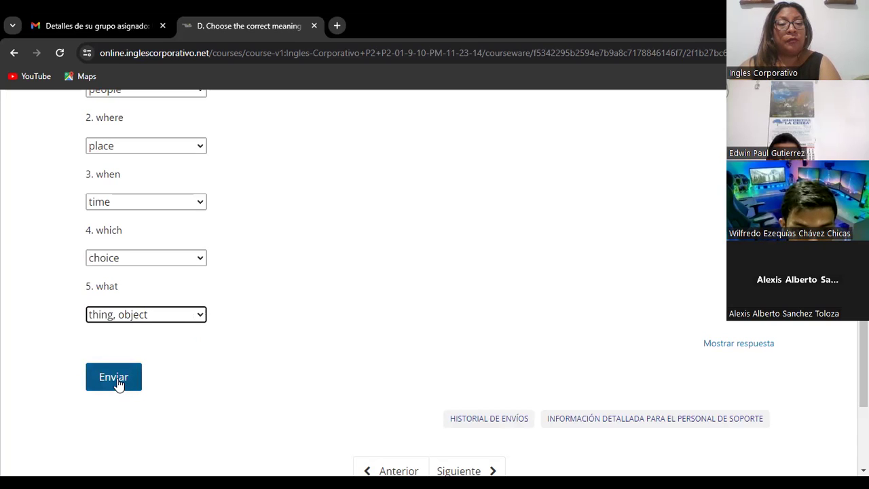
left_click(116, 385)
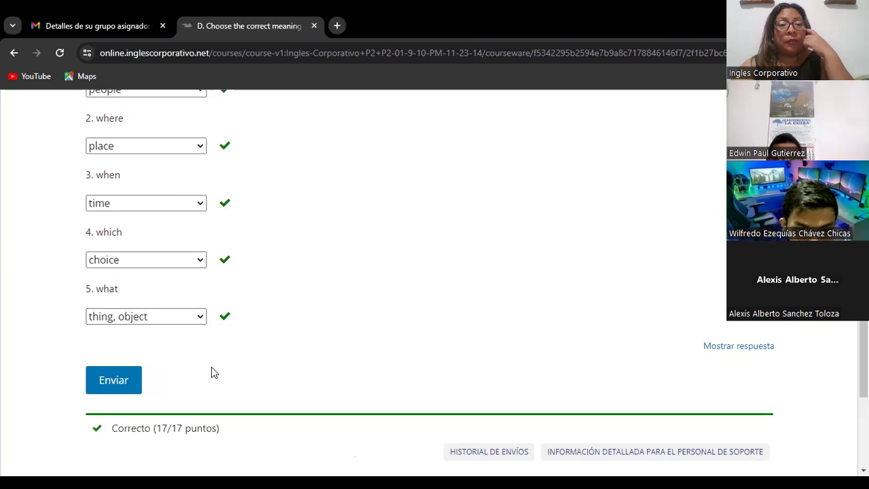
scroll(212, 371, "up", 3)
scroll(215, 373, "down", 2)
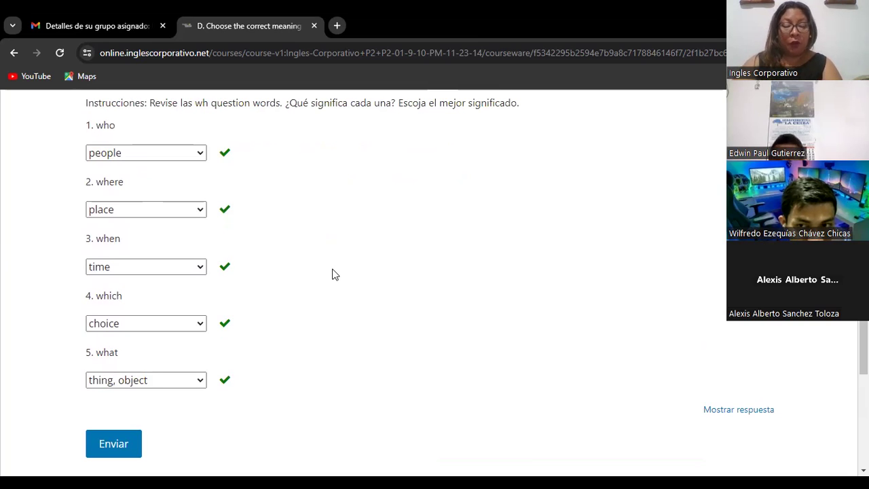
Step: Open the Final Exam's section E on the use of can or can't and read its instructions and five sentences
scroll(332, 274, "up", 3)
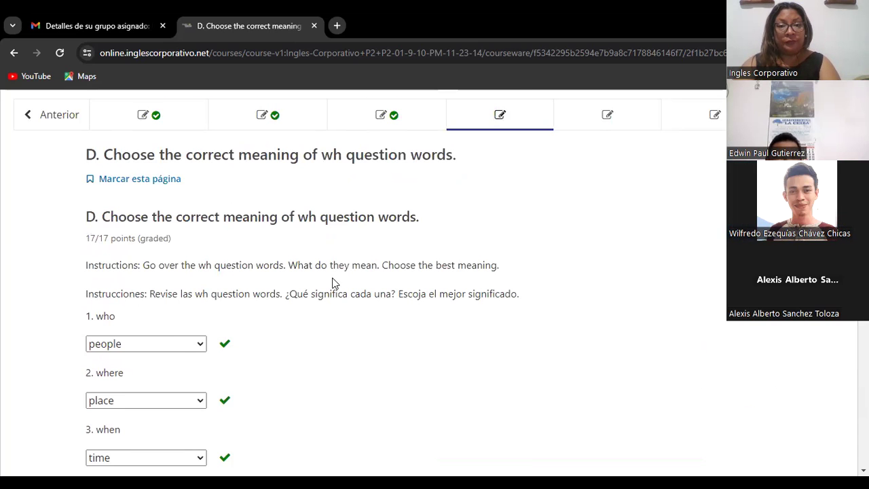
scroll(332, 288, "down", 4)
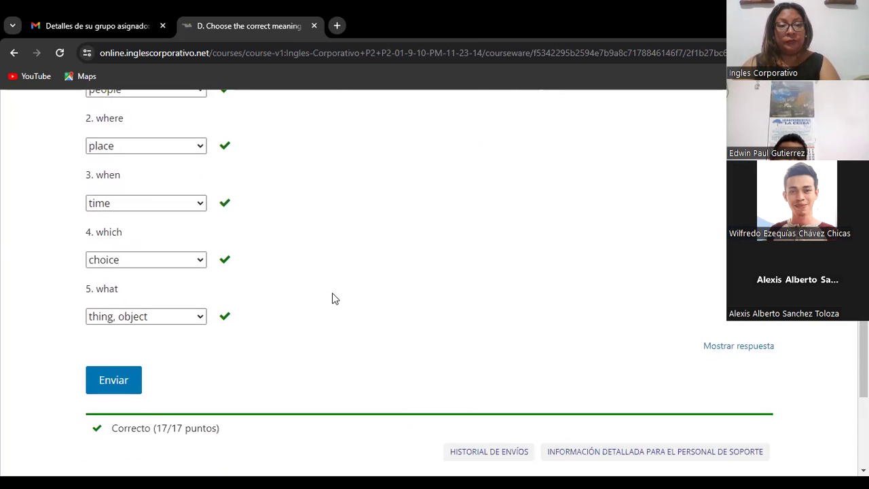
scroll(334, 299, "up", 2)
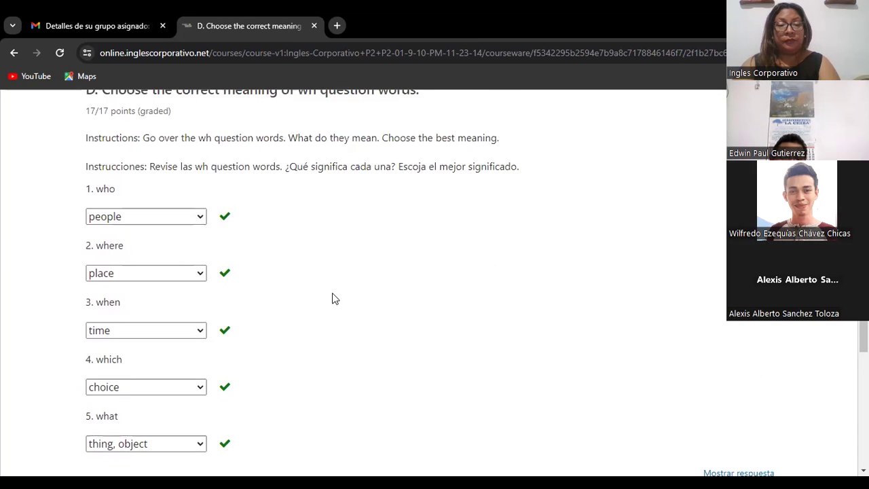
scroll(334, 299, "up", 3)
scroll(334, 299, "up", 2)
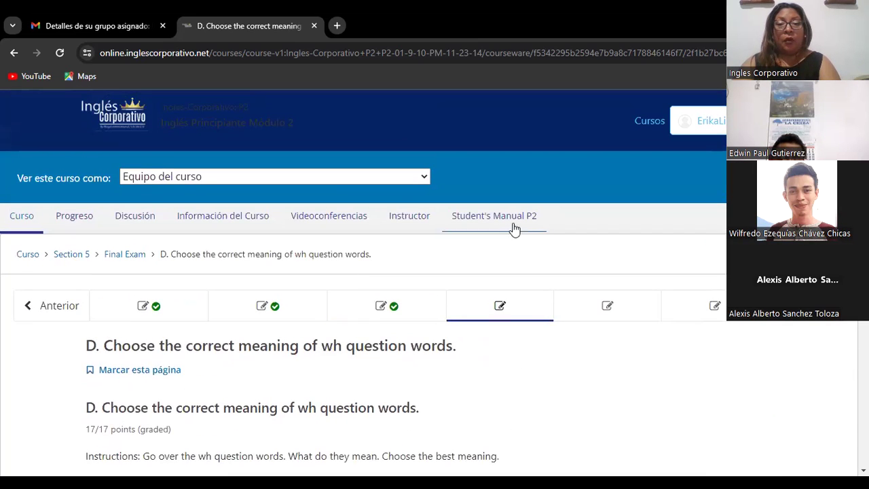
left_click(607, 307)
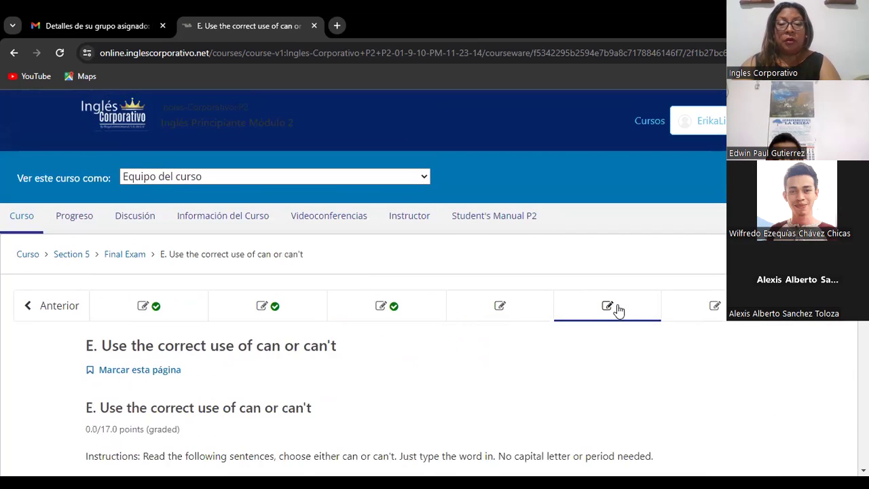
scroll(488, 251, "down", 3)
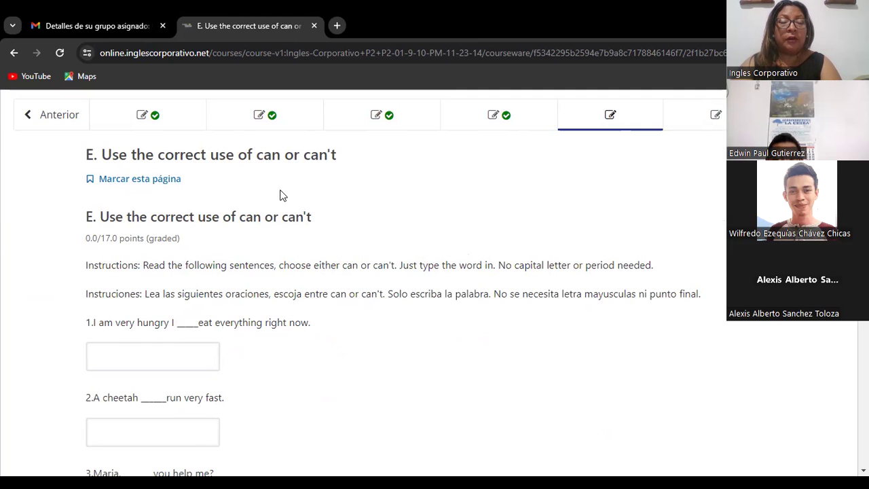
scroll(279, 198, "down", 2)
scroll(279, 198, "up", 2)
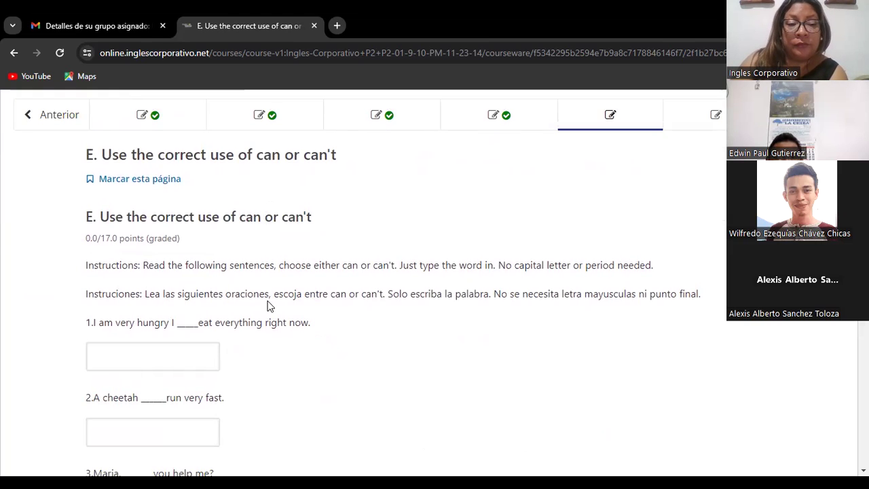
scroll(267, 306, "down", 3)
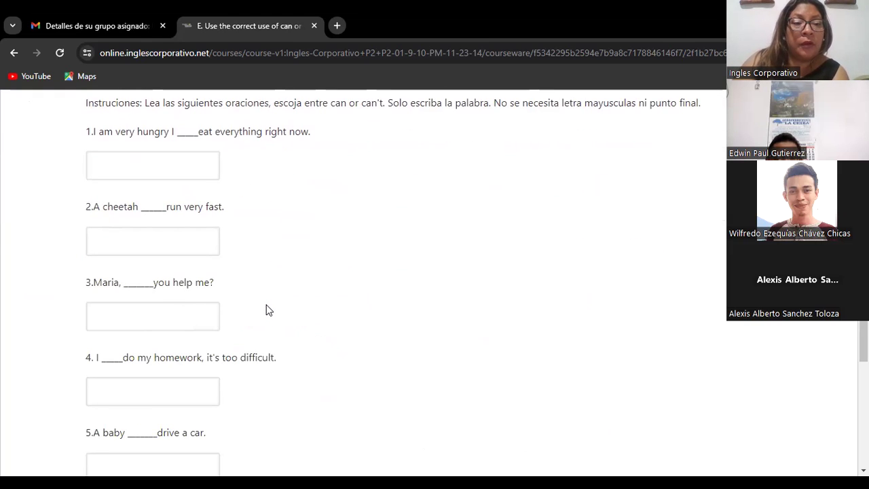
scroll(337, 287, "up", 2)
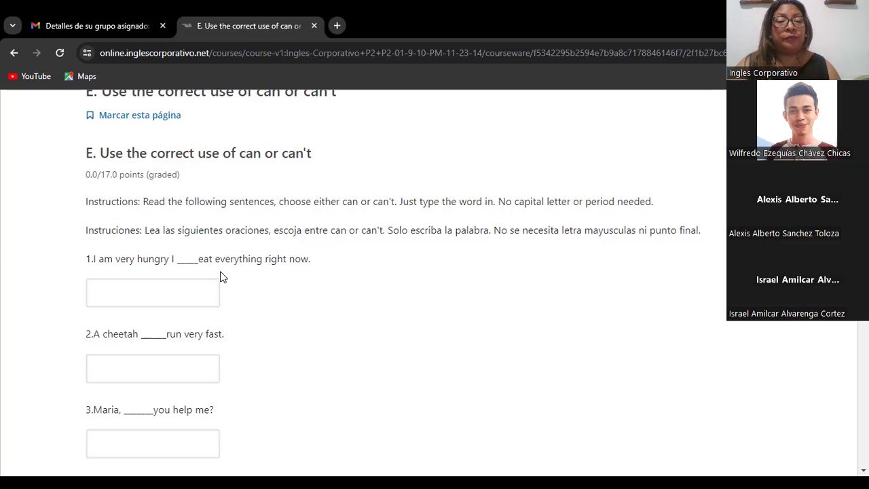
Step: Fill in "can" as the answer to section E's sentences 1, 2 and 3
left_click(110, 340)
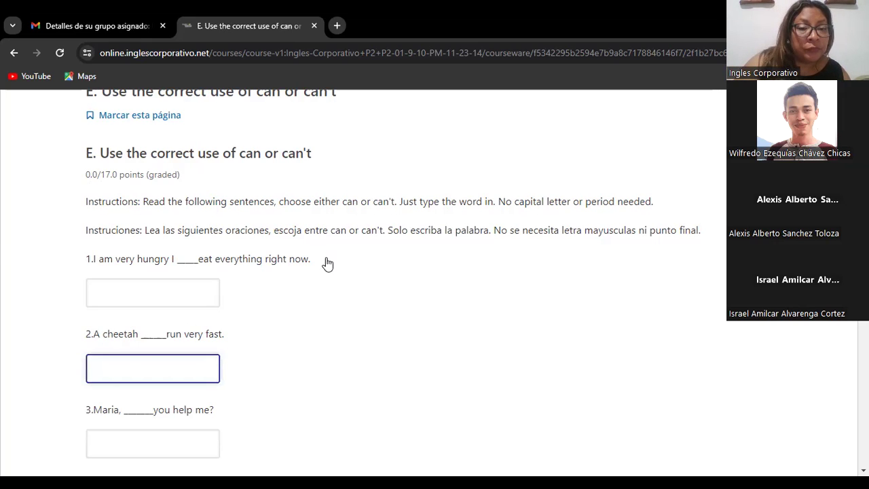
scroll(326, 264, "down", 2)
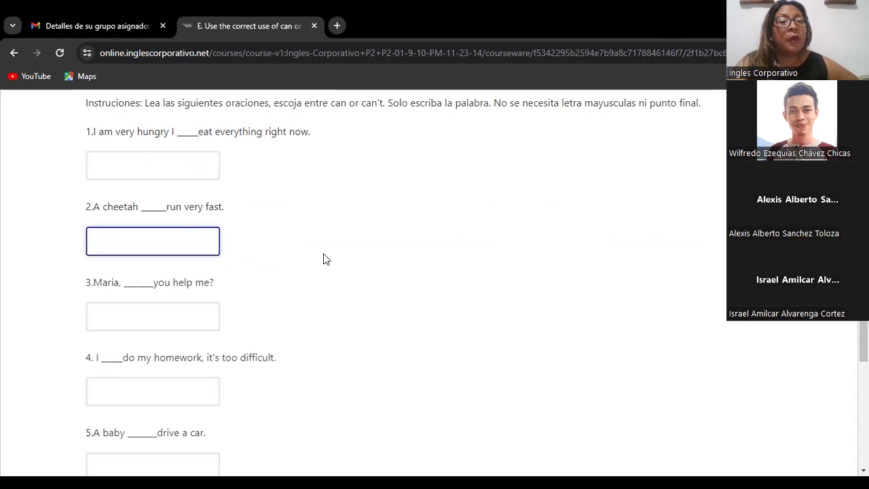
left_click(151, 168)
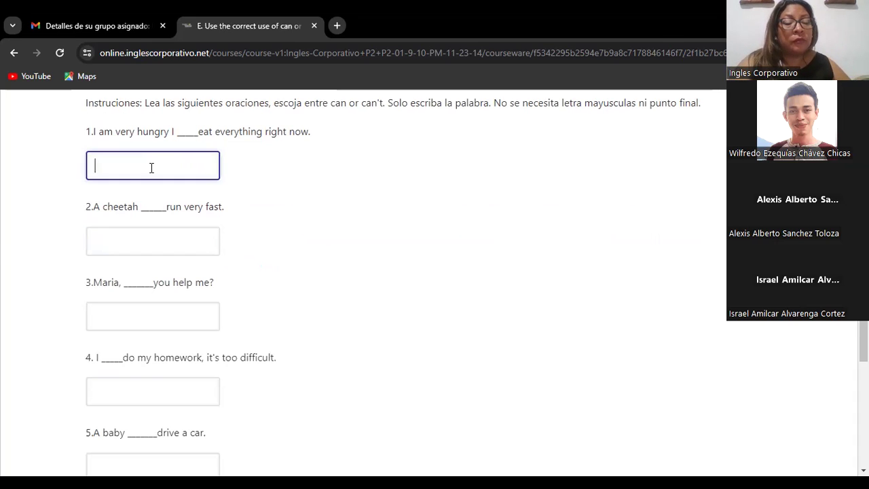
type("can")
left_click(135, 236)
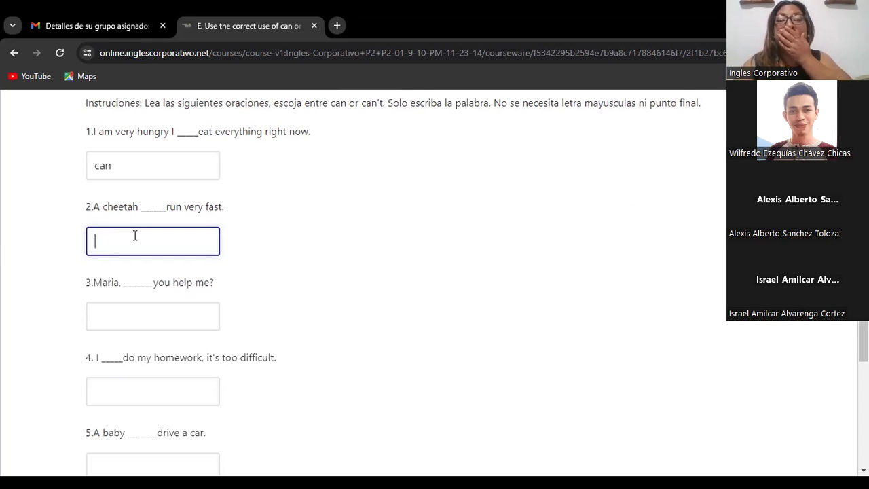
type("c")
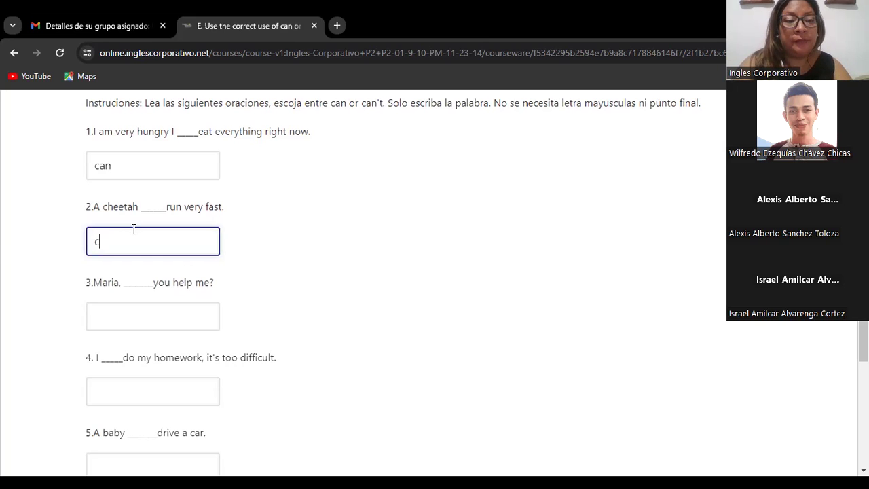
type("an")
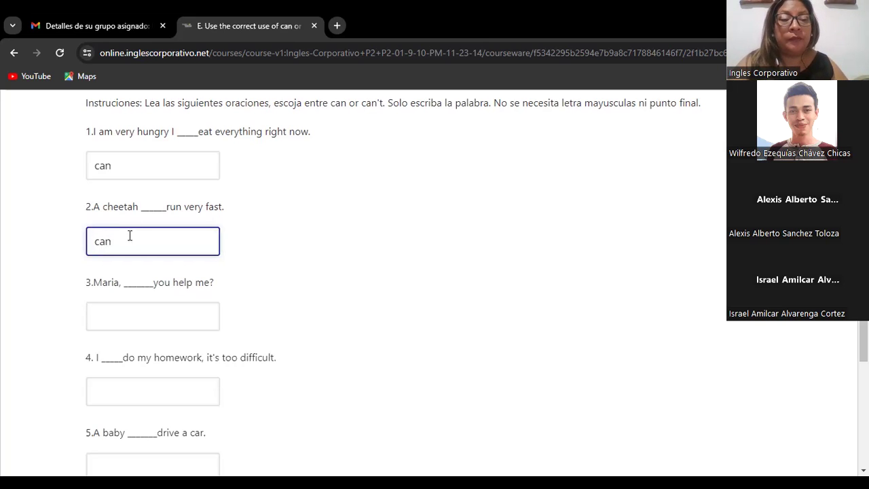
left_click(110, 316)
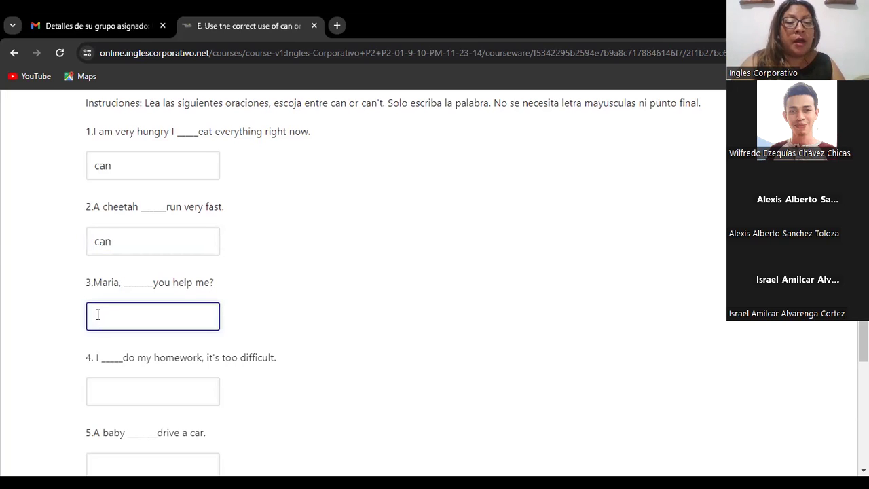
scroll(248, 294, "down", 2)
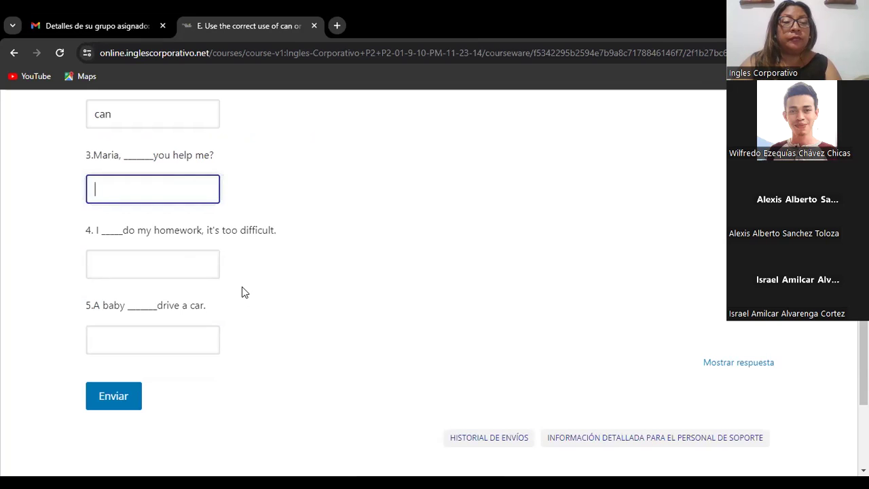
type("can")
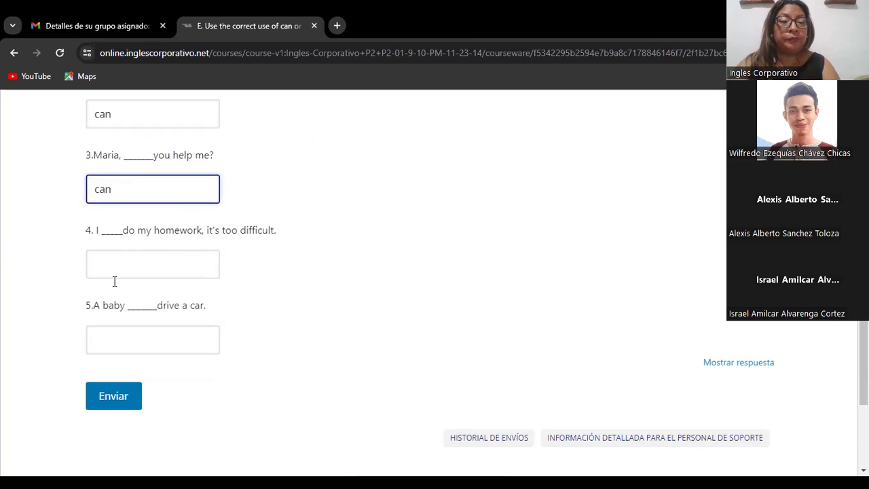
Step: Answer sentence 4 with "can´t" and sentence 5 with "can't", and submit section E's answers
left_click(131, 265)
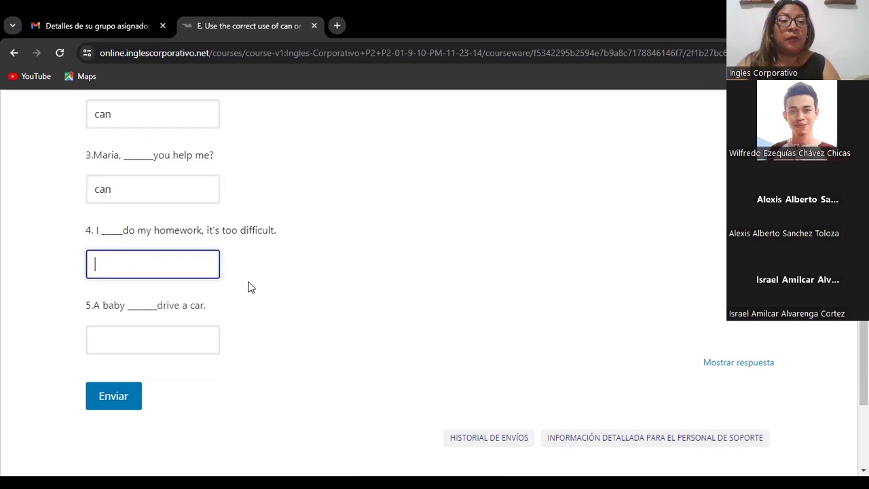
scroll(249, 290, "down", 1)
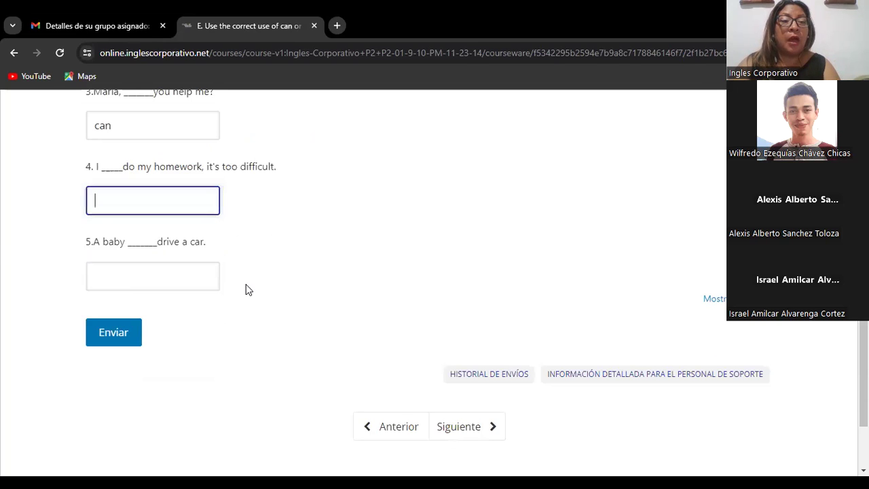
type("can´t")
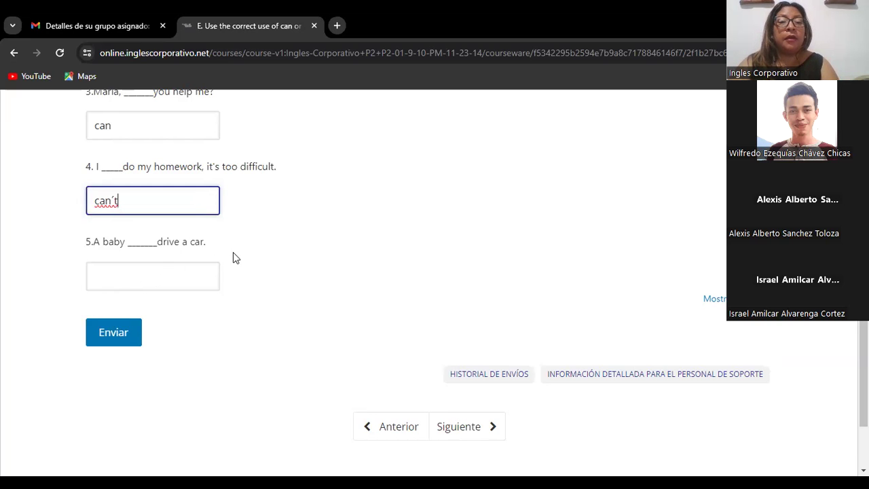
left_click(133, 279)
type("can't")
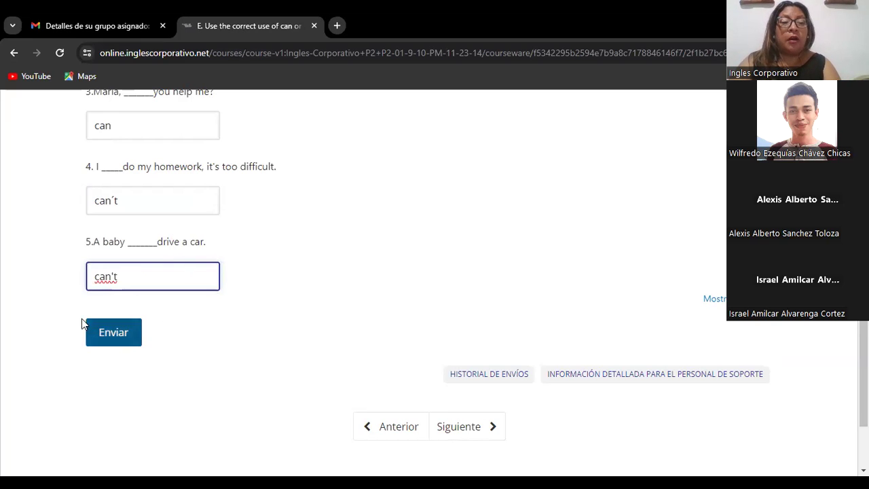
left_click(109, 341)
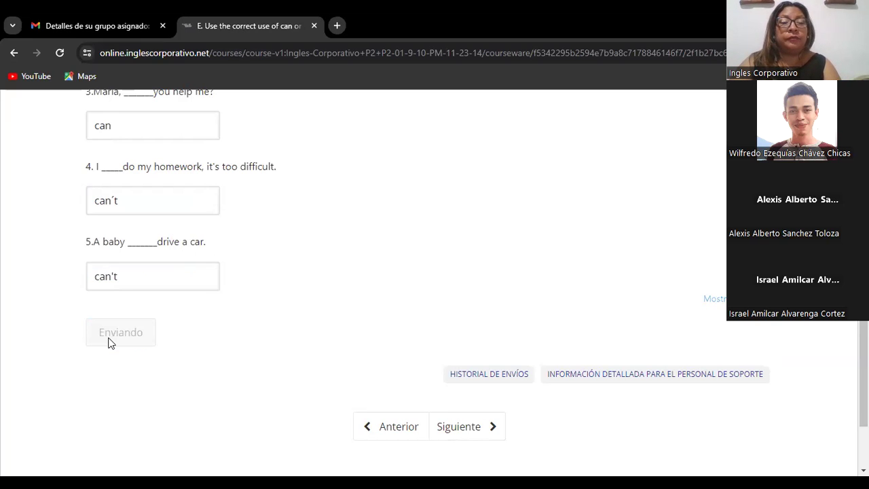
Step: Replace the accent mark in sentence 4's answer with a straight apostrophe so it reads "can't", and resubmit section E
left_click(113, 197)
key("BackSpace")
type("'")
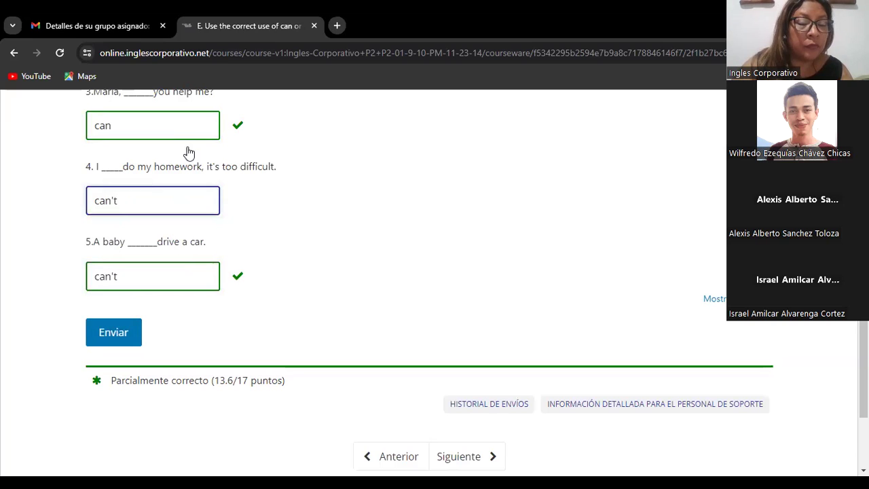
left_click(296, 213)
scroll(270, 231, "up", 5)
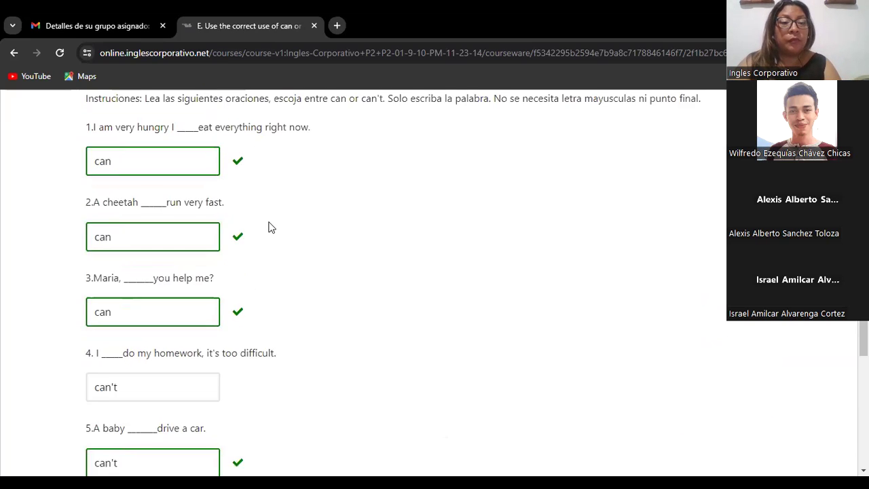
scroll(270, 226, "down", 6)
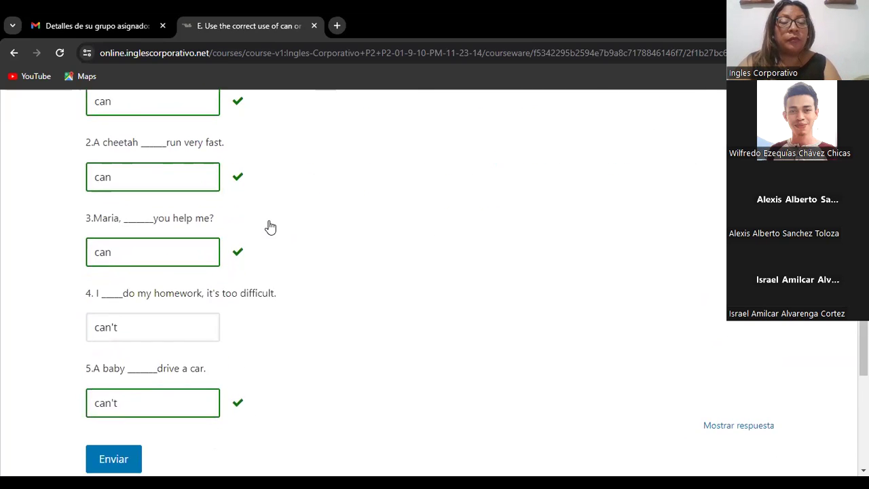
scroll(268, 226, "up", 1)
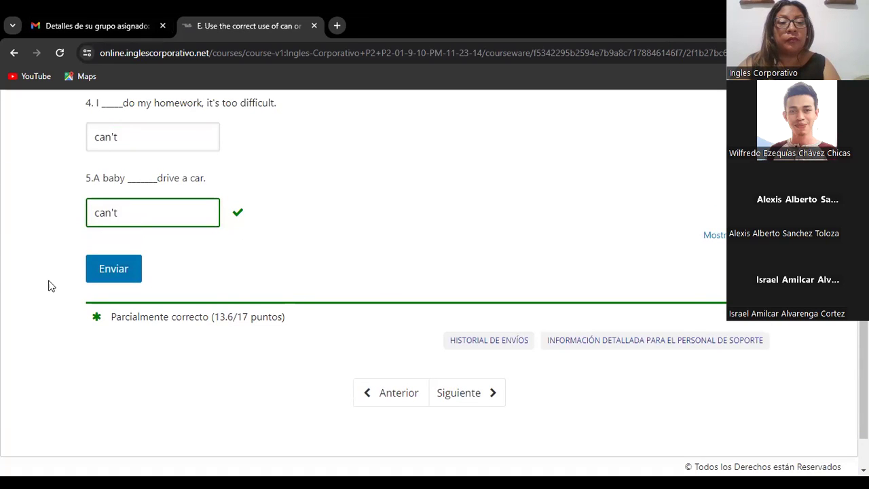
left_click(113, 279)
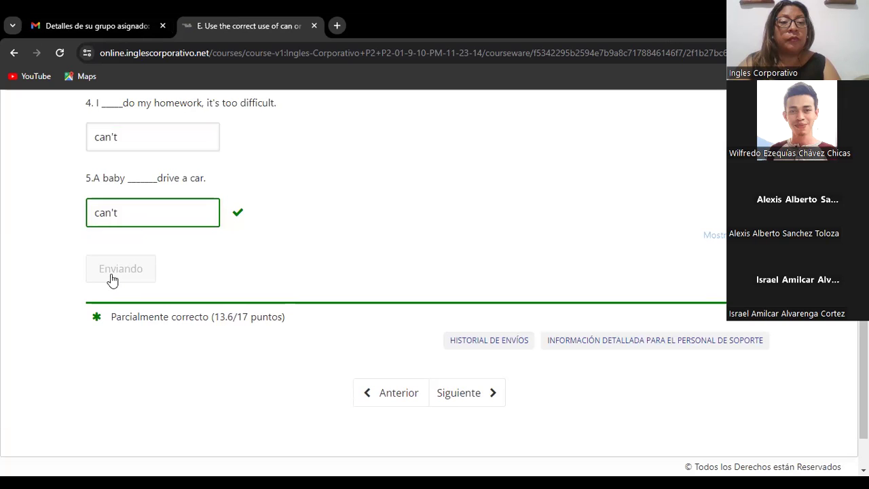
Step: Review the grading of all five can or can't sentences in section E
scroll(127, 277, "down", 1)
scroll(129, 275, "up", 6)
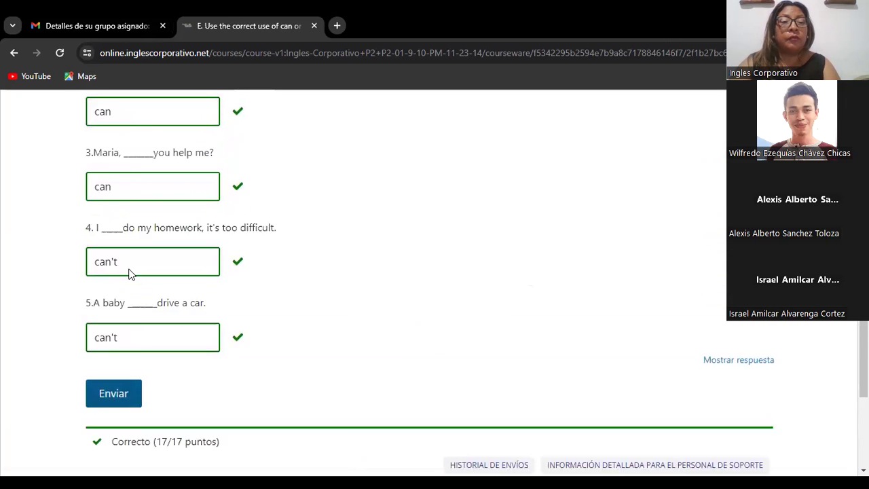
scroll(131, 274, "up", 1)
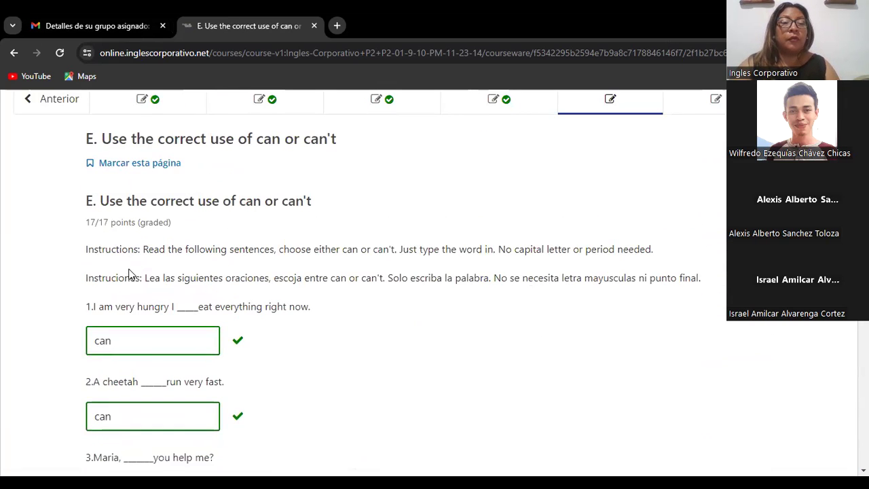
scroll(143, 268, "down", 2)
scroll(155, 266, "down", 4)
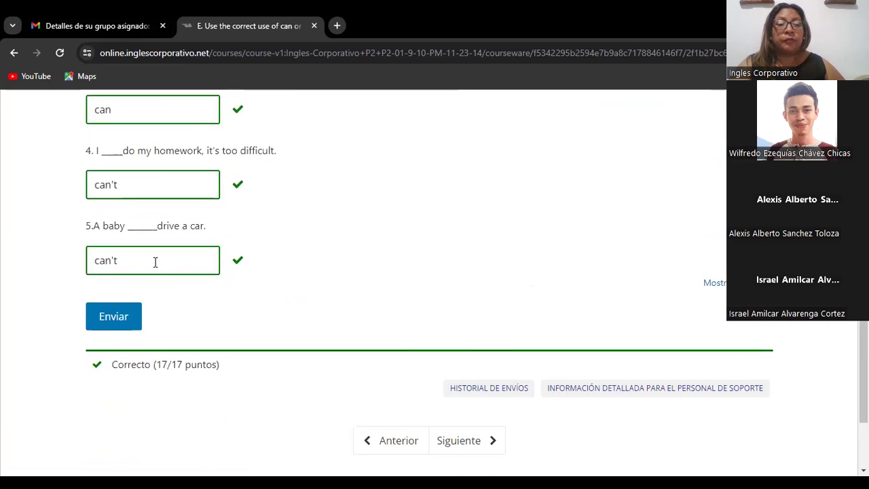
scroll(301, 249, "up", 5)
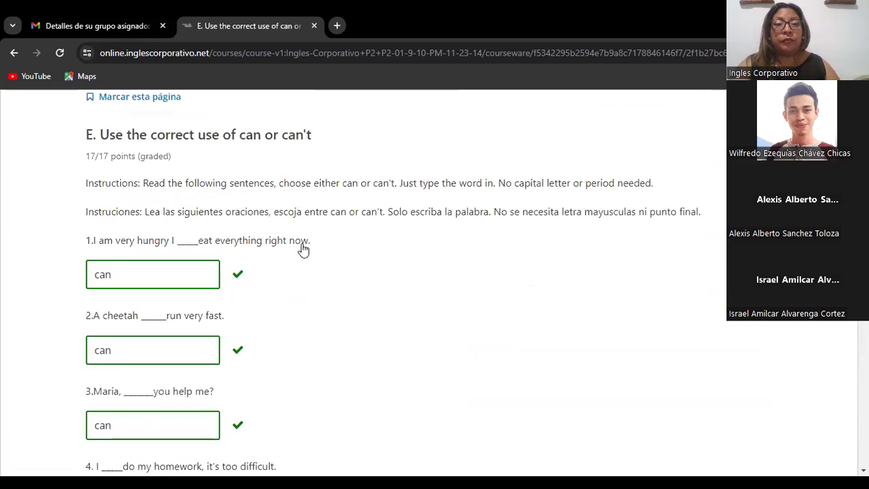
Step: Open section F on filling in the blanks to complete conversations, and read its instructions and first question
scroll(359, 266, "up", 3)
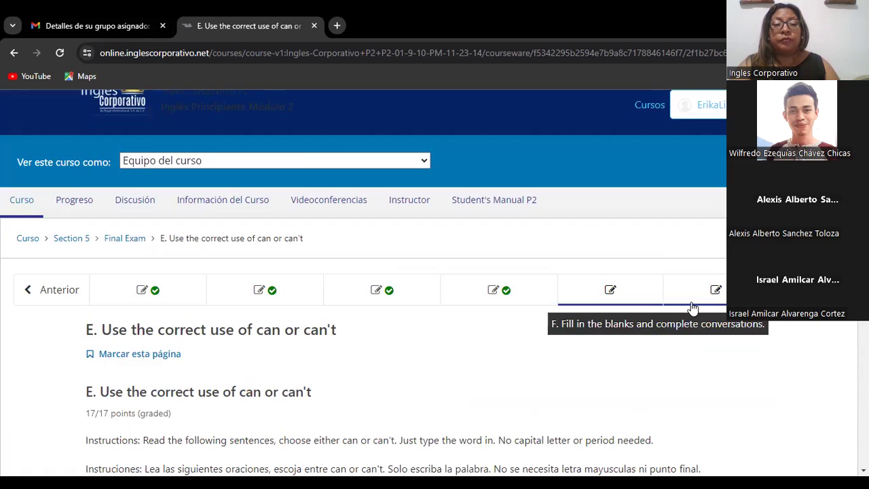
scroll(692, 306, "down", 3)
scroll(693, 306, "up", 3)
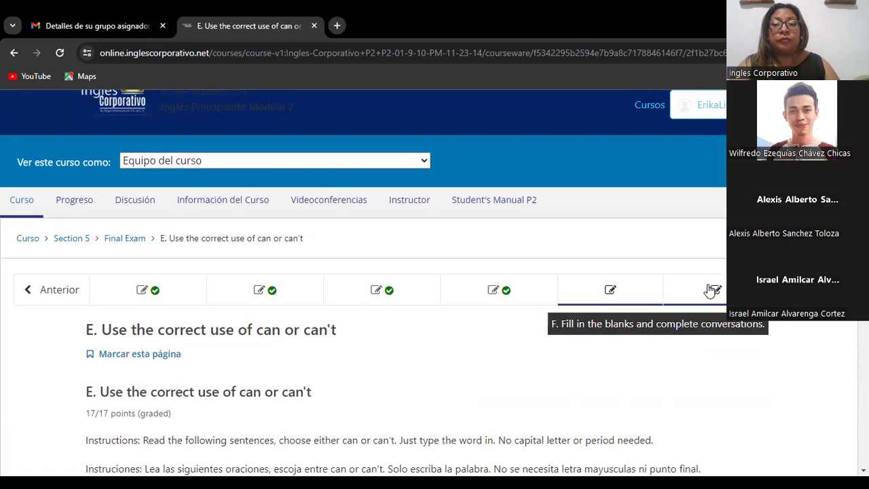
left_click(715, 289)
scroll(551, 319, "down", 4)
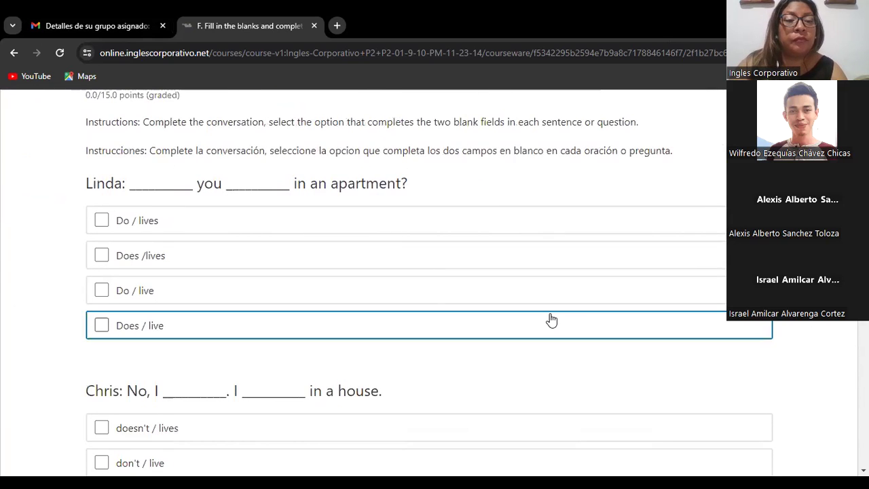
Step: Answer section F's question about living in an apartment with "Do / live" and the reply about a house with "don't / live"
scroll(552, 319, "up", 3)
scroll(552, 319, "down", 2)
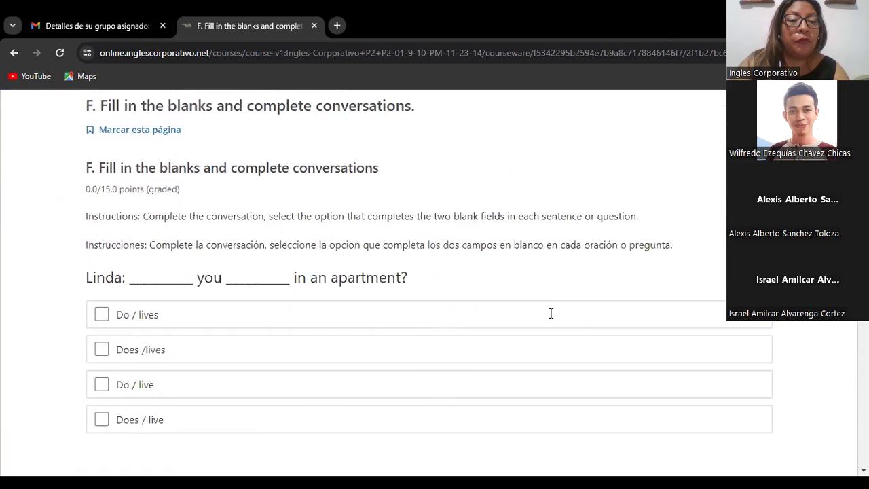
scroll(551, 319, "up", 2)
scroll(552, 320, "down", 2)
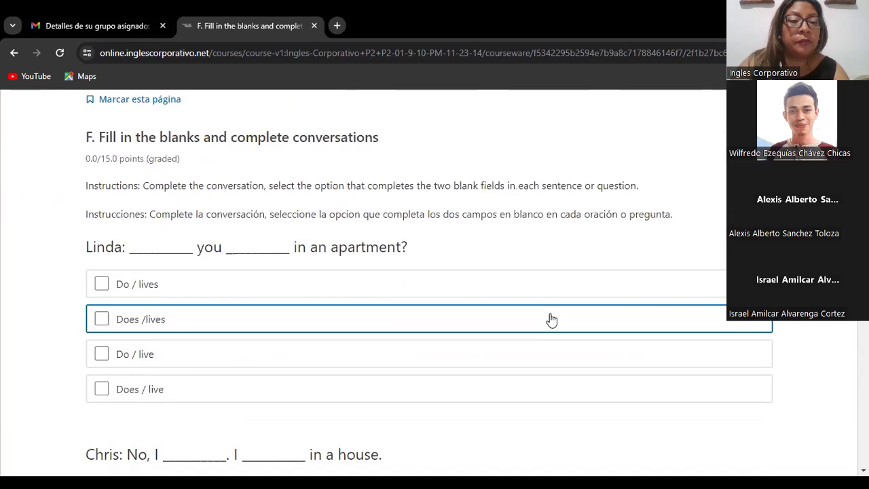
scroll(552, 319, "down", 2)
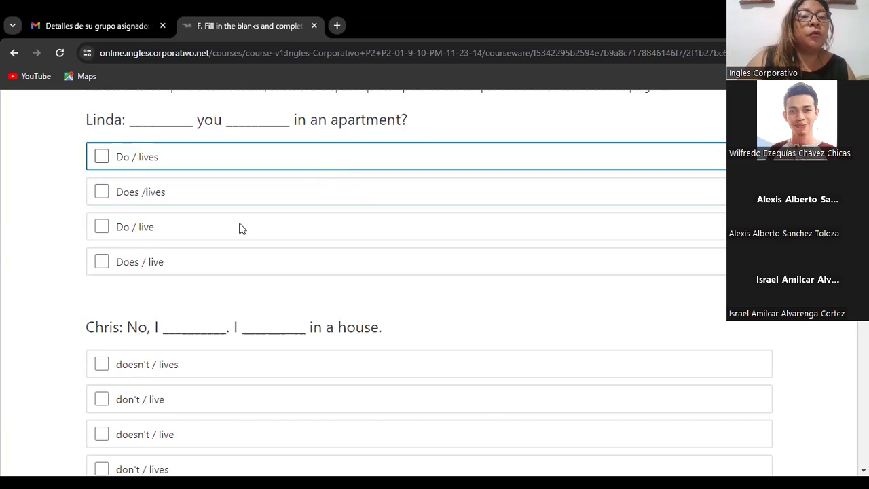
left_click(100, 229)
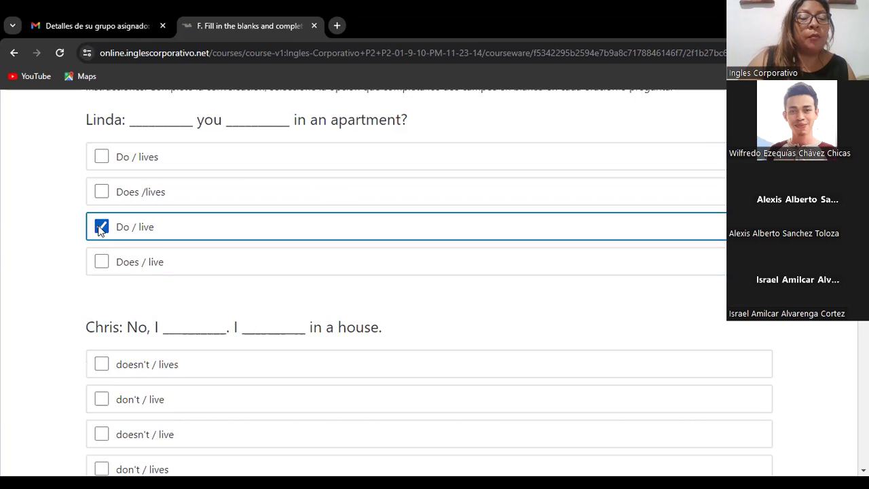
scroll(469, 242, "down", 3)
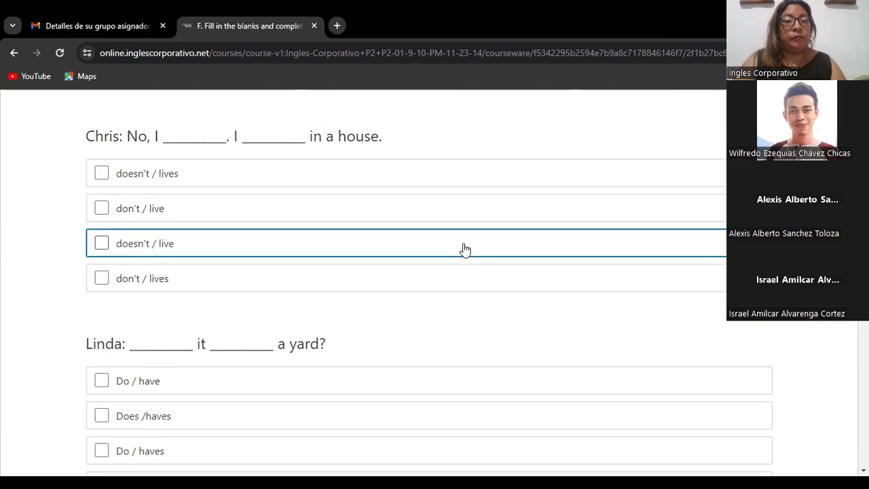
left_click(102, 211)
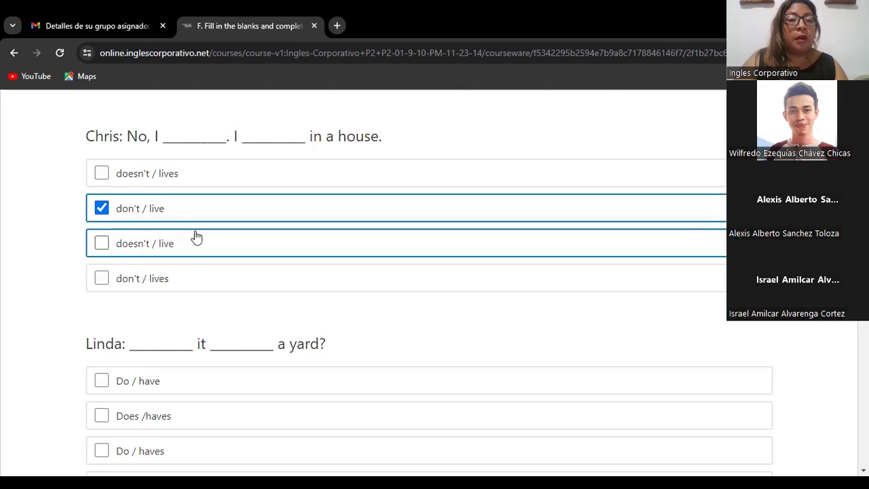
Step: Answer the question about the yard with "Does / have" and its "Yes, it" reply with "does"
scroll(217, 254, "down", 4)
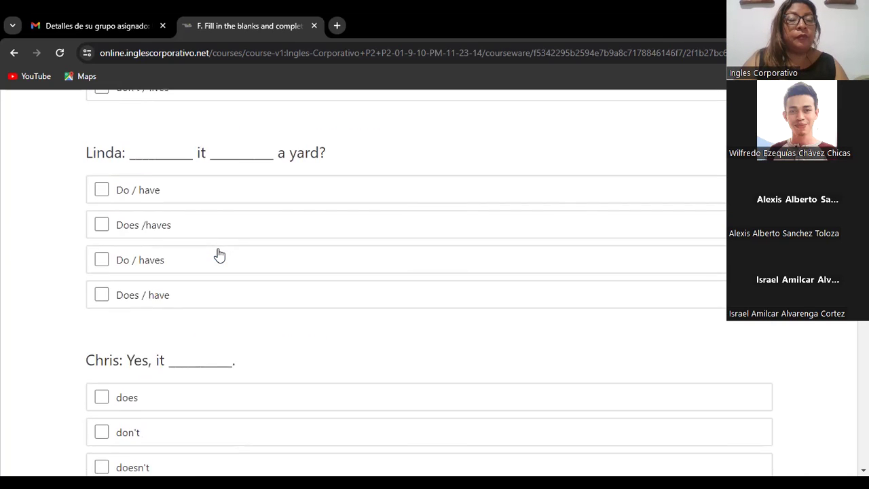
scroll(217, 254, "up", 3)
scroll(291, 267, "down", 2)
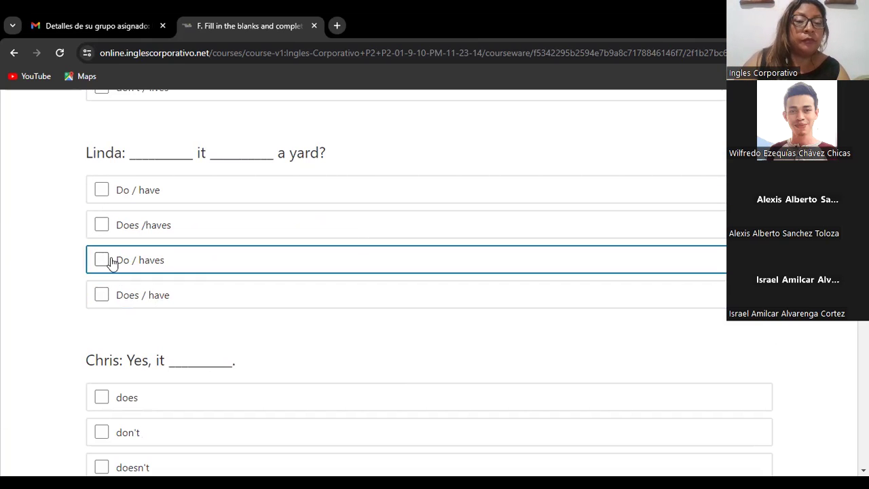
left_click(99, 294)
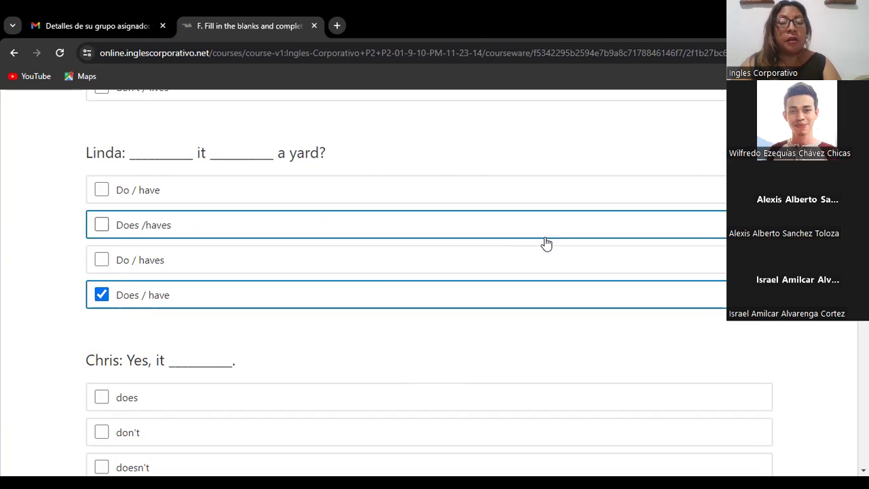
scroll(258, 302, "down", 3)
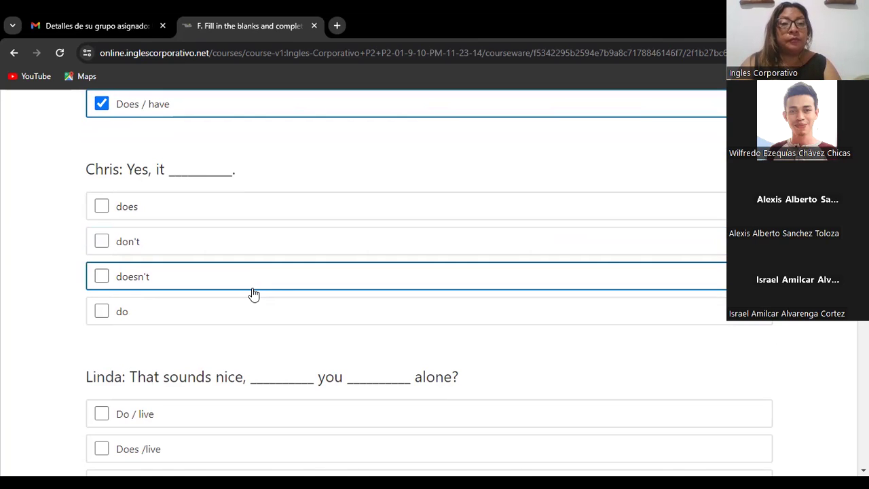
left_click(170, 211)
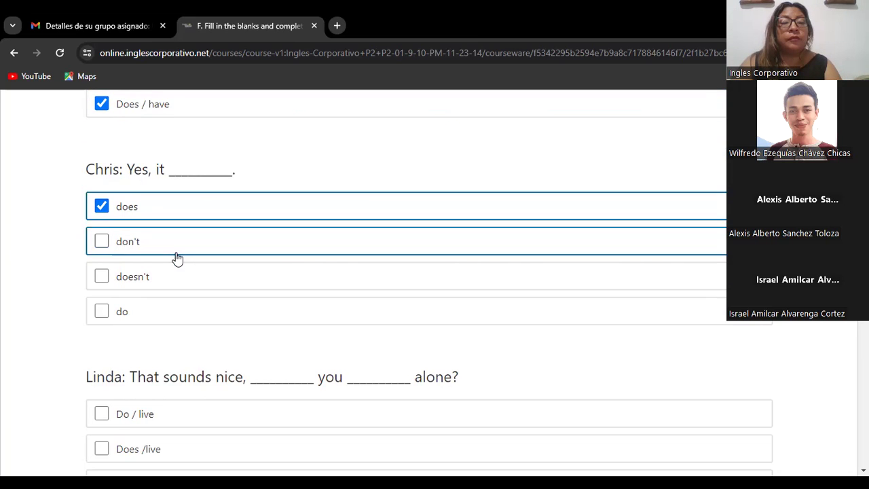
Step: Answer the question about living alone with "Do / live" and the reply about living with family with "don't / live"
scroll(174, 252, "up", 2)
scroll(176, 252, "down", 5)
scroll(175, 257, "down", 2)
scroll(175, 253, "up", 1)
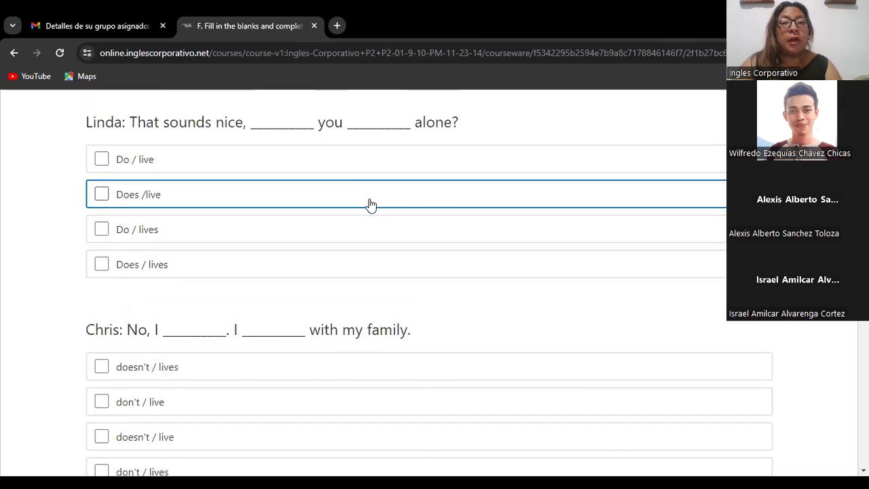
scroll(360, 211, "up", 2)
scroll(360, 213, "down", 2)
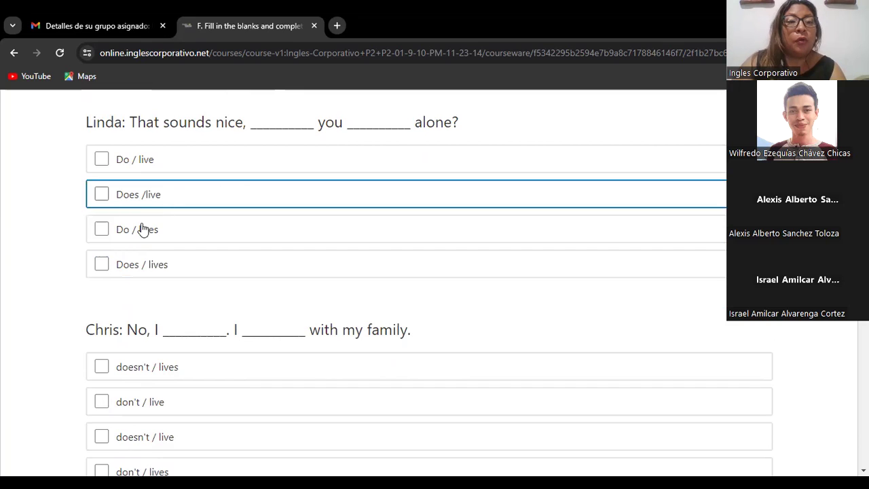
left_click(102, 160)
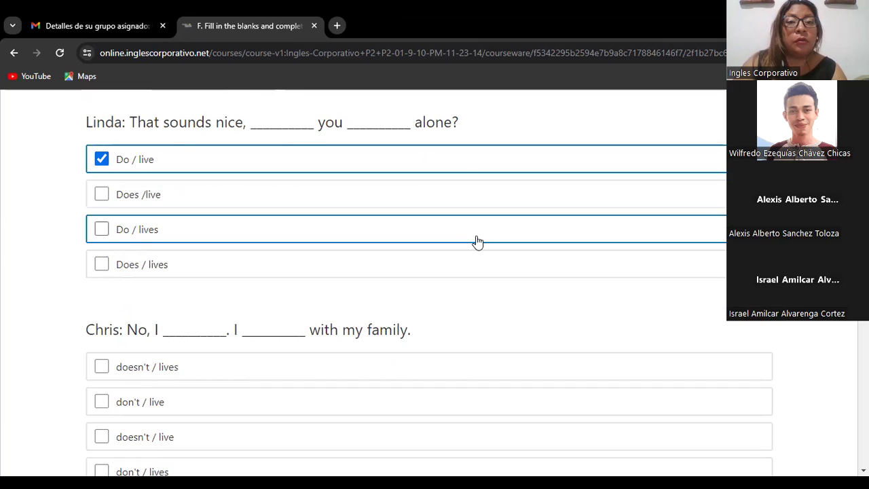
scroll(441, 307, "down", 2)
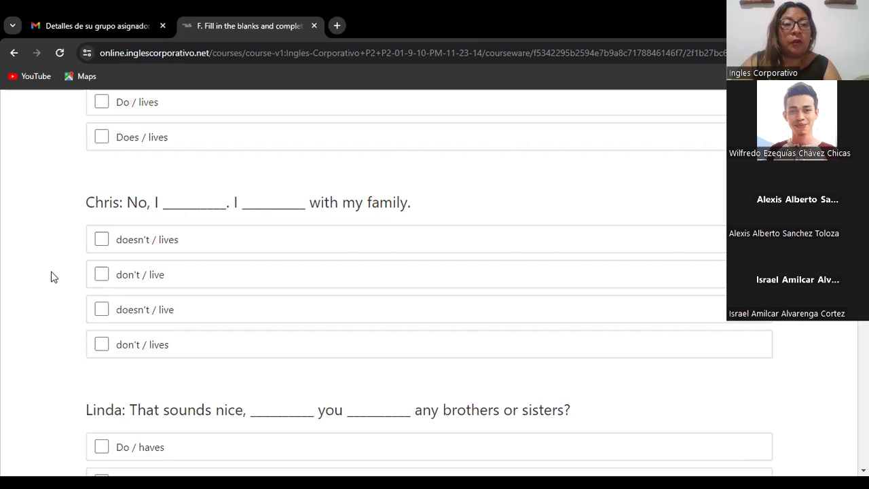
left_click(101, 274)
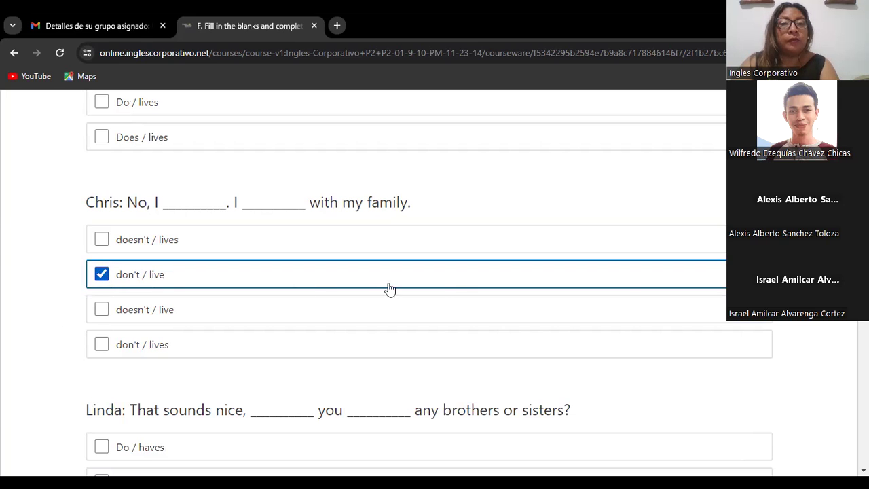
Step: Answer the question about brothers or sisters with "Do / have" and the reply about four sisters with "do / have"
scroll(467, 316, "down", 1)
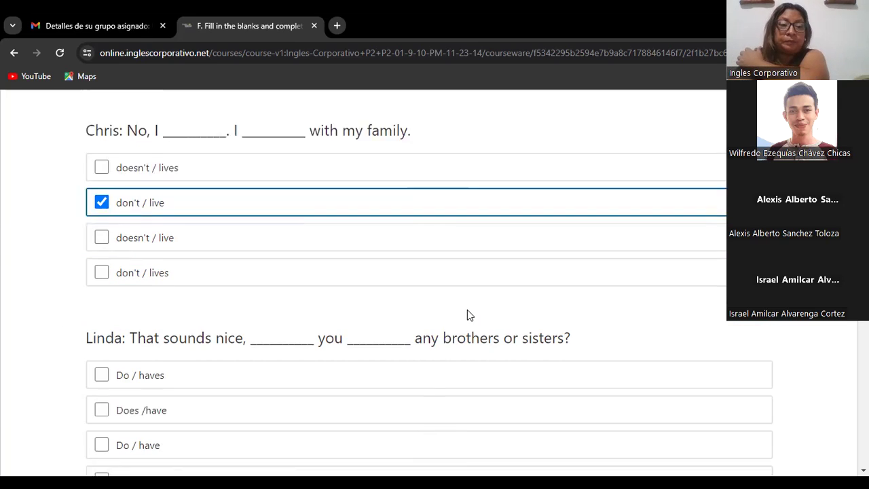
scroll(467, 315, "down", 3)
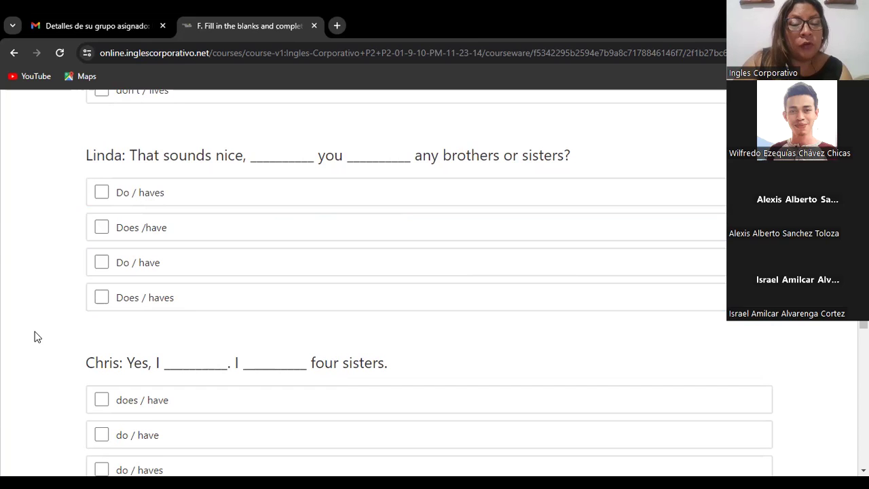
left_click(95, 269)
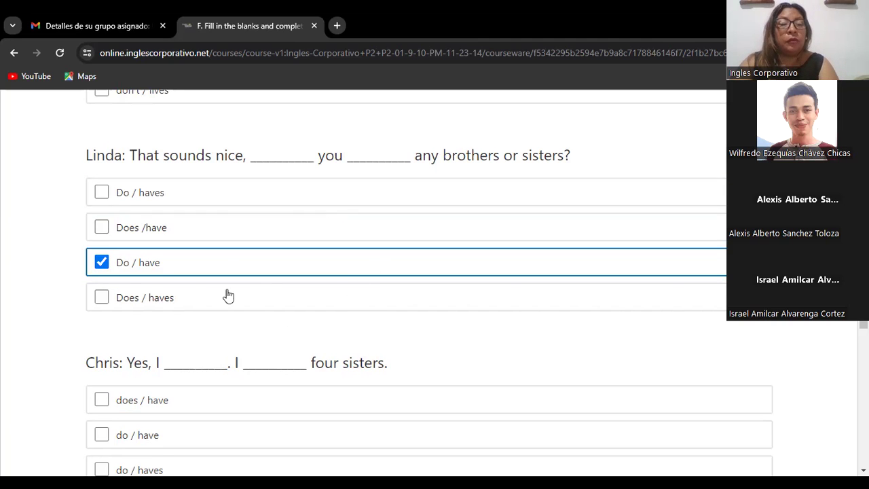
scroll(238, 299, "down", 3)
scroll(238, 301, "up", 1)
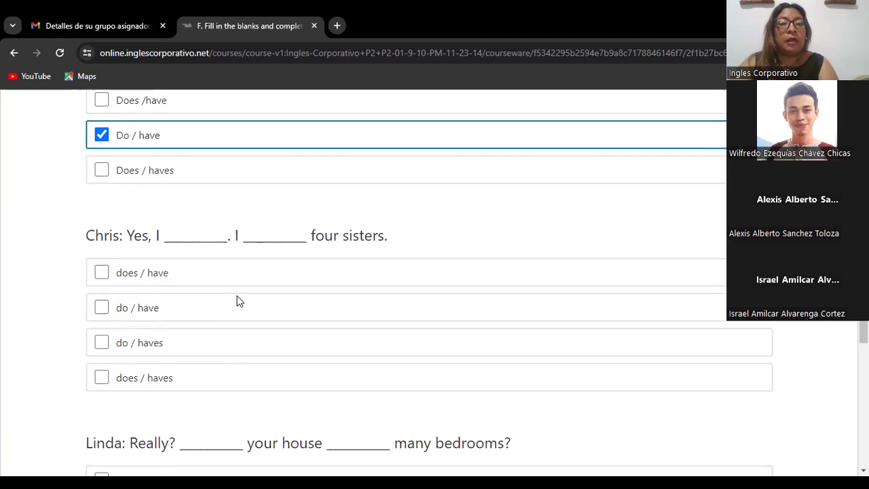
scroll(237, 301, "down", 1)
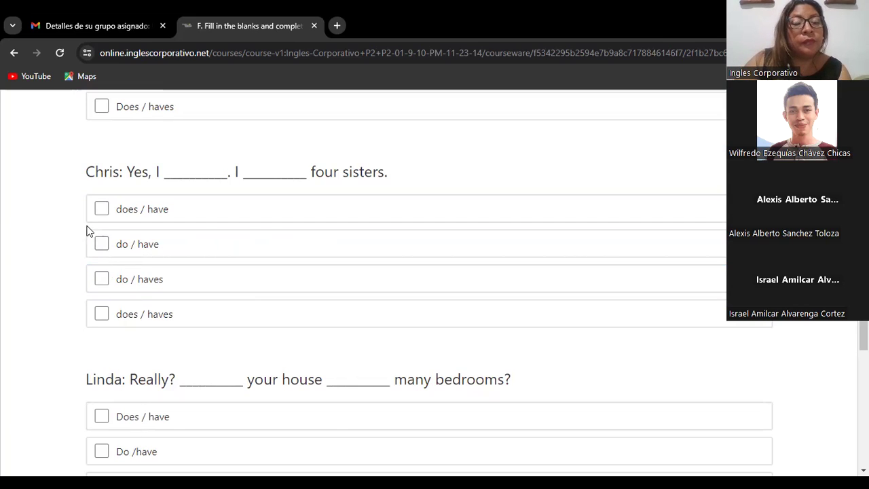
left_click(101, 244)
scroll(278, 312, "up", 2)
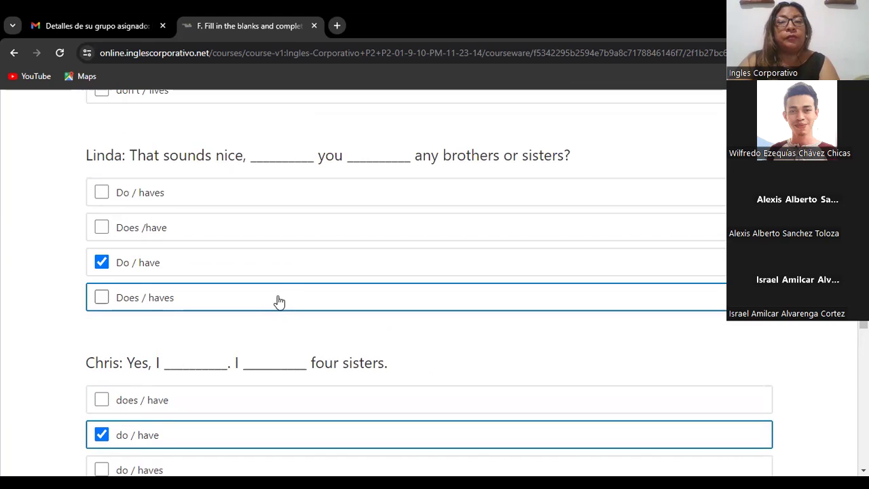
Step: Answer the question about the house's many bedrooms with "Does / have" and the "Yes, it" reply about four with "does / has"
scroll(279, 302, "down", 3)
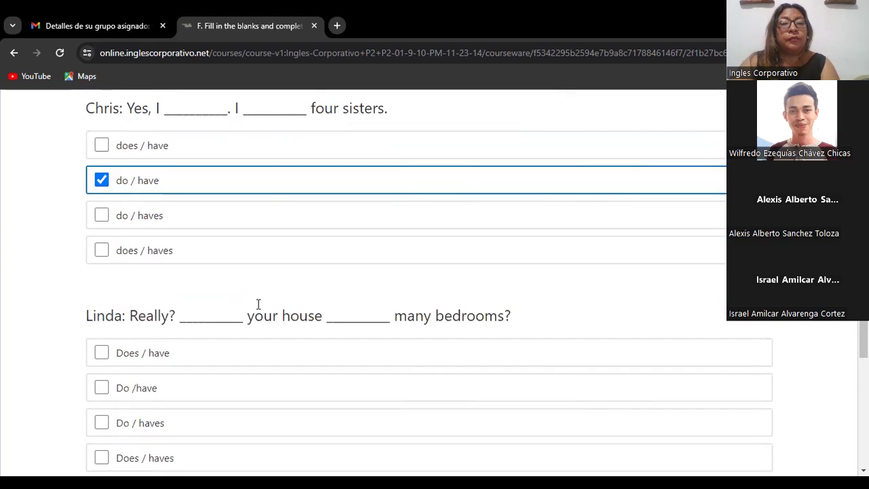
scroll(258, 304, "down", 3)
scroll(256, 302, "up", 2)
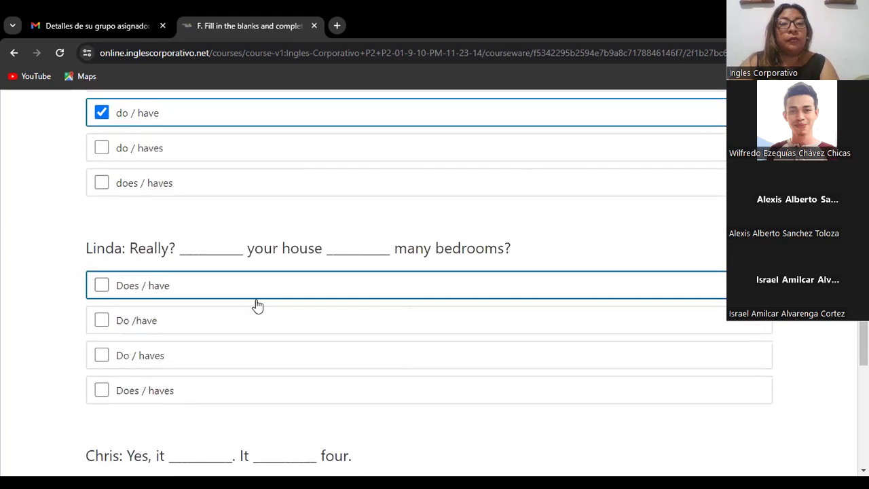
scroll(256, 302, "down", 2)
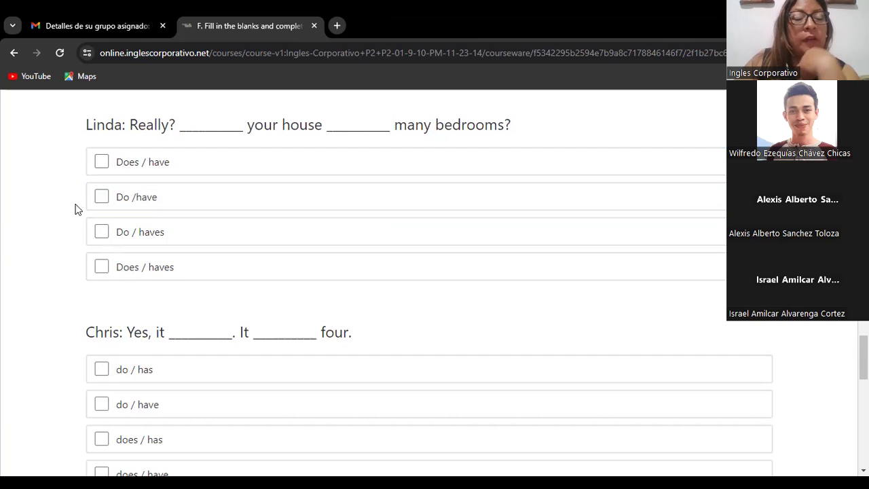
left_click(102, 163)
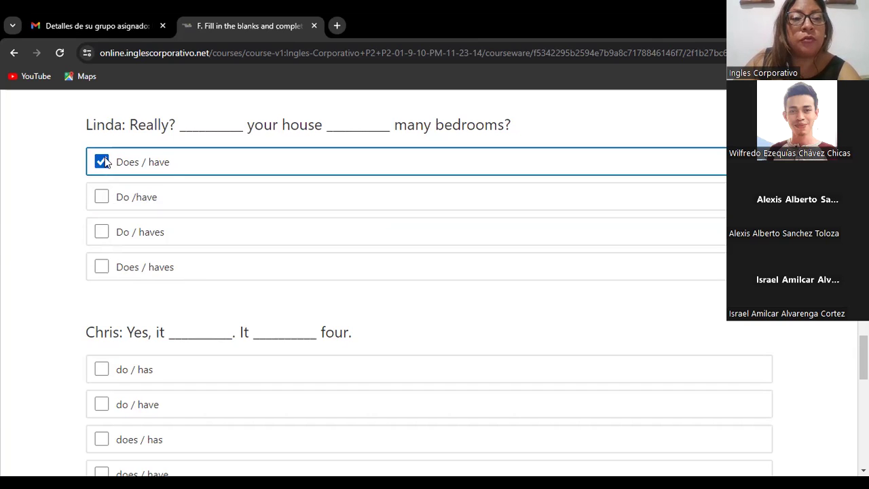
scroll(187, 308, "down", 2)
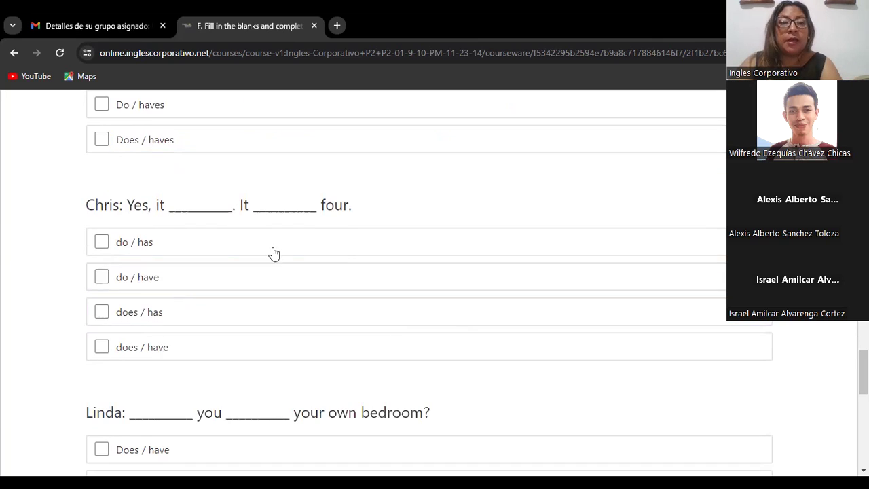
scroll(411, 263, "down", 2)
scroll(409, 265, "up", 2)
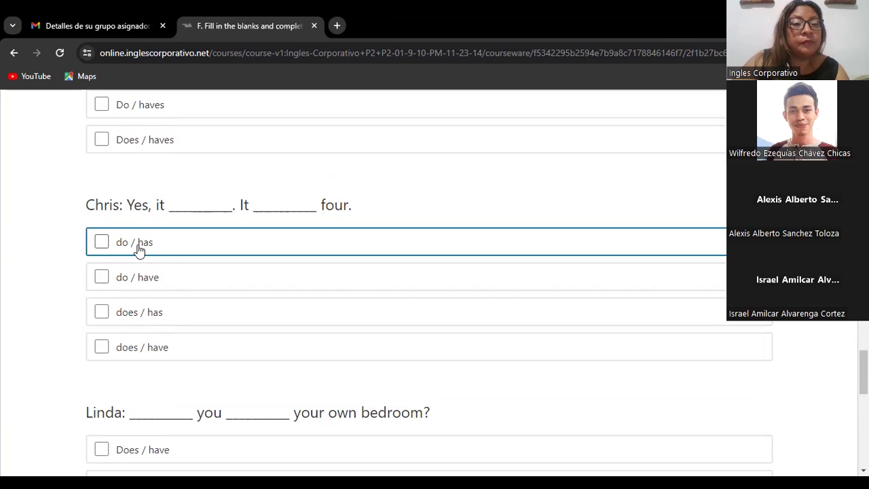
left_click(102, 312)
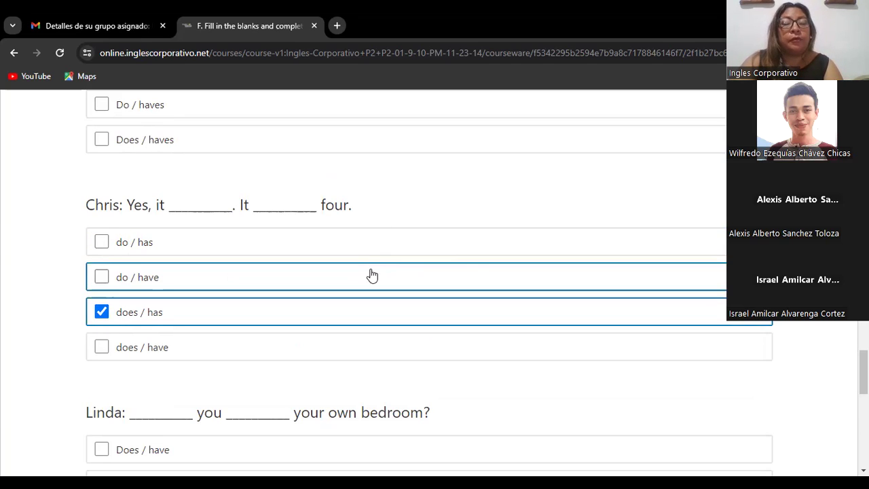
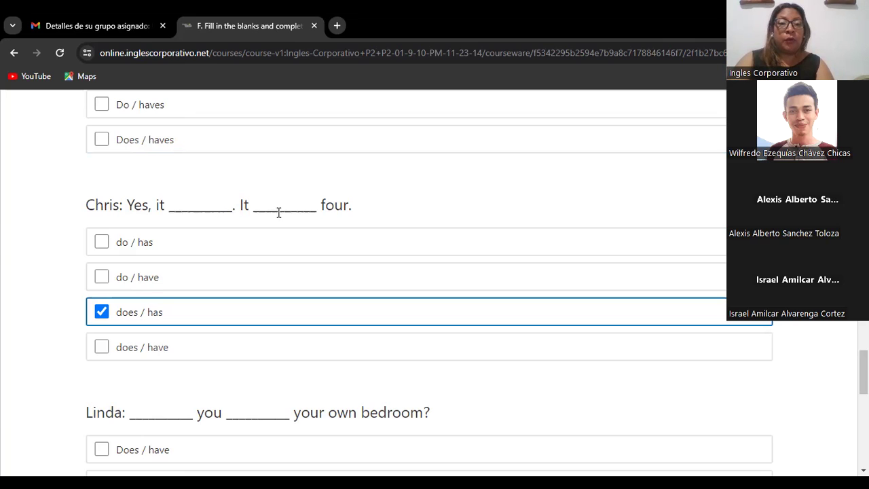
Step: Answer the question about having your own bedroom with "Do /have" and the "I'm really lucky" reply with "do"
scroll(238, 260, "down", 4)
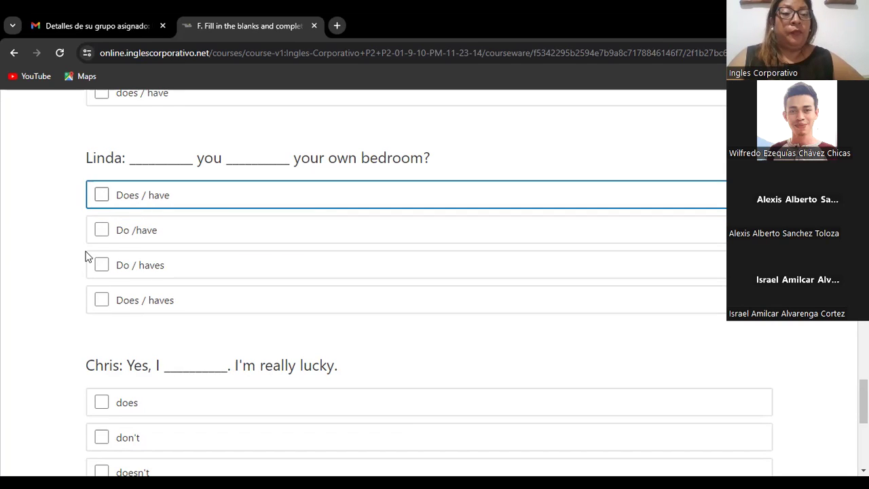
left_click(103, 232)
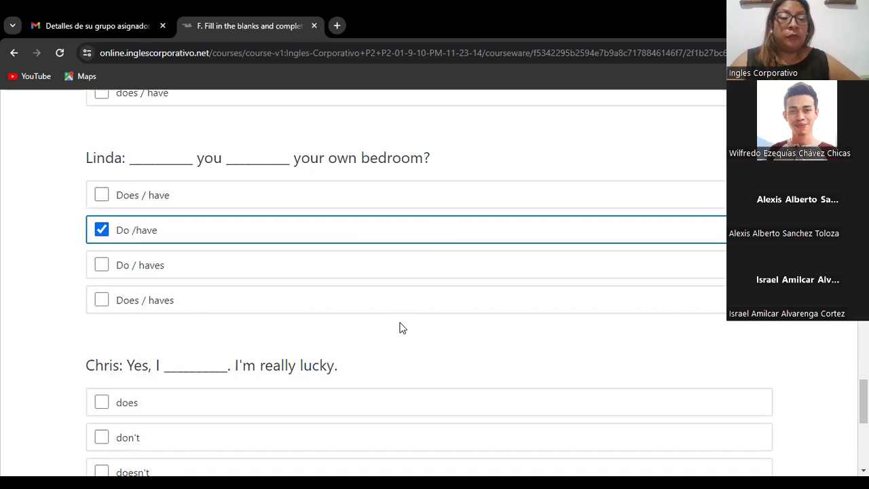
scroll(399, 328, "down", 3)
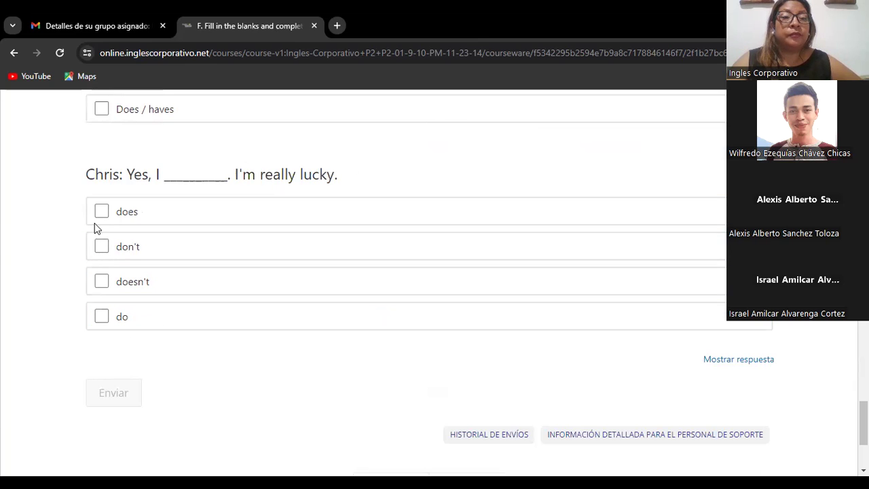
left_click(102, 318)
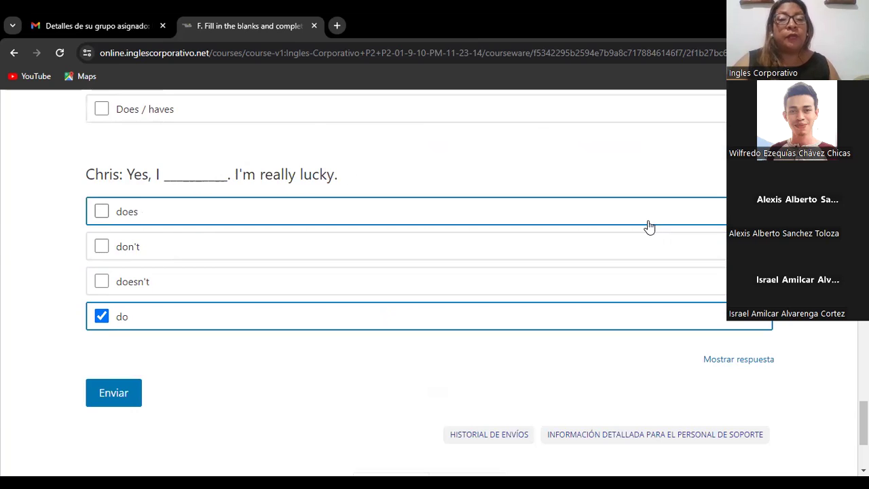
scroll(461, 274, "up", 3)
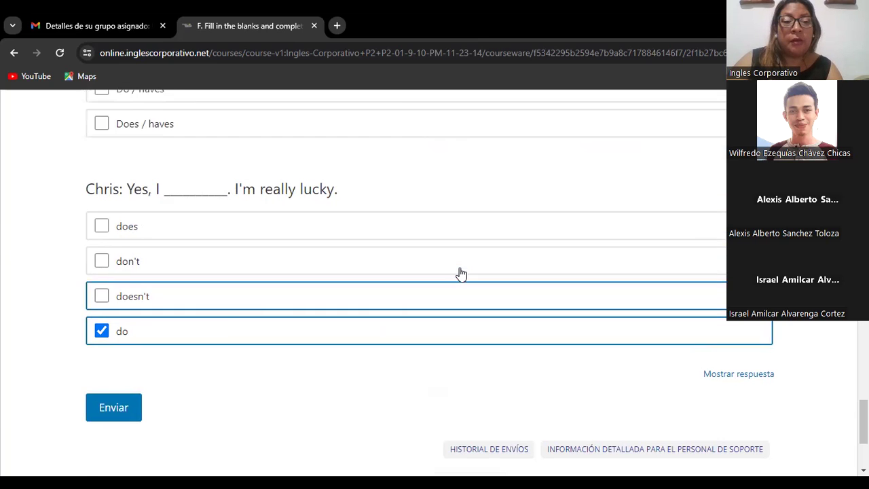
Step: Check the last answers of section F and submit the section for grading
scroll(459, 273, "up", 3)
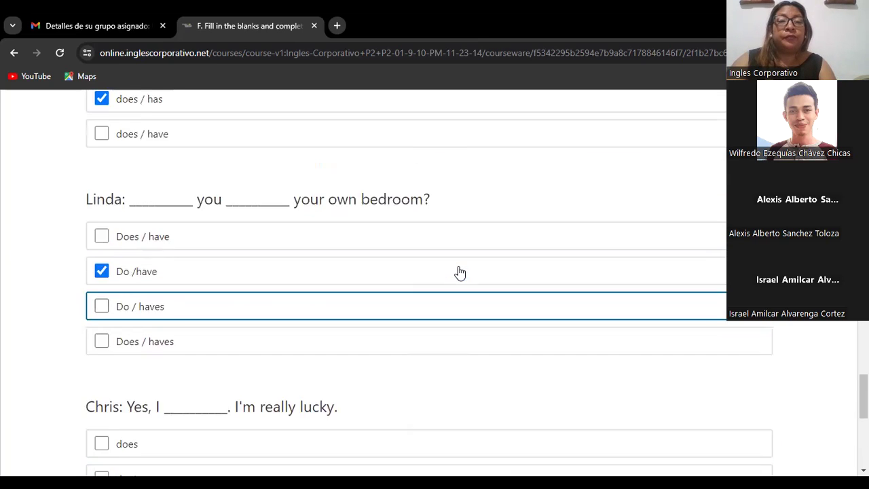
scroll(459, 267, "down", 9)
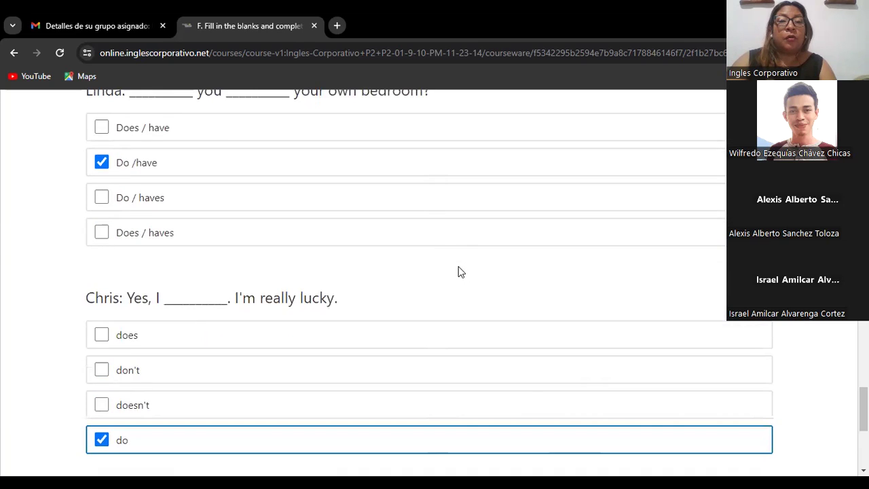
left_click(89, 226)
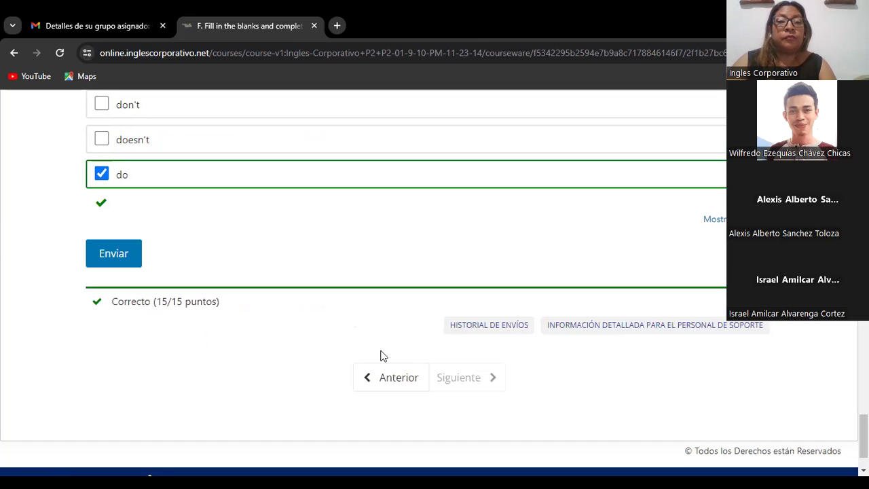
Step: Review the graded answers of section F from the last blank back to the section heading
scroll(246, 293, "up", 3)
scroll(247, 293, "up", 10)
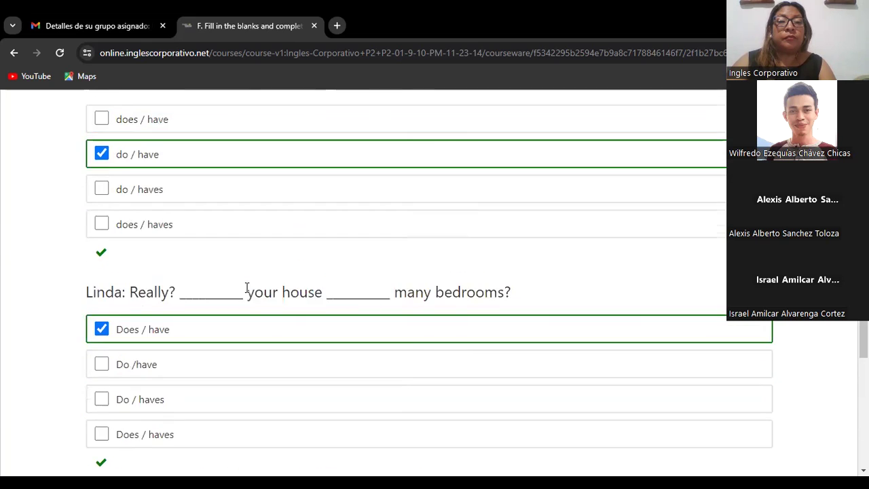
scroll(247, 293, "up", 3)
scroll(245, 288, "down", 1)
scroll(246, 288, "up", 9)
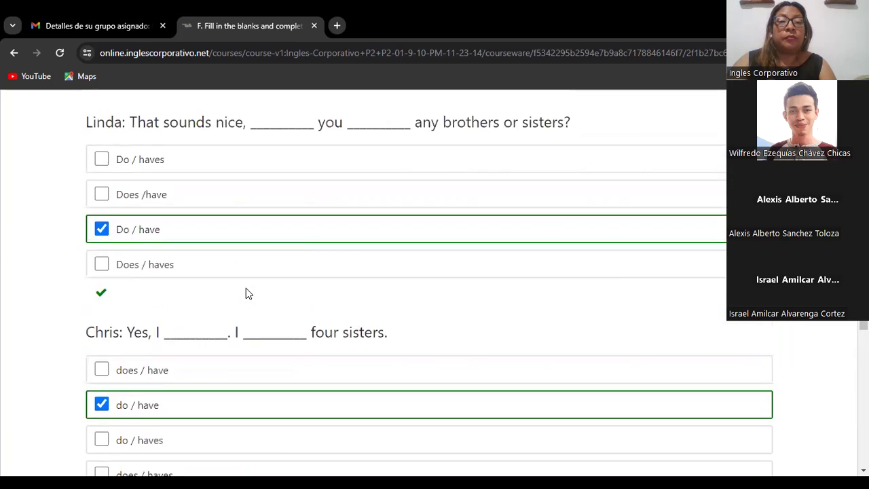
scroll(246, 288, "up", 6)
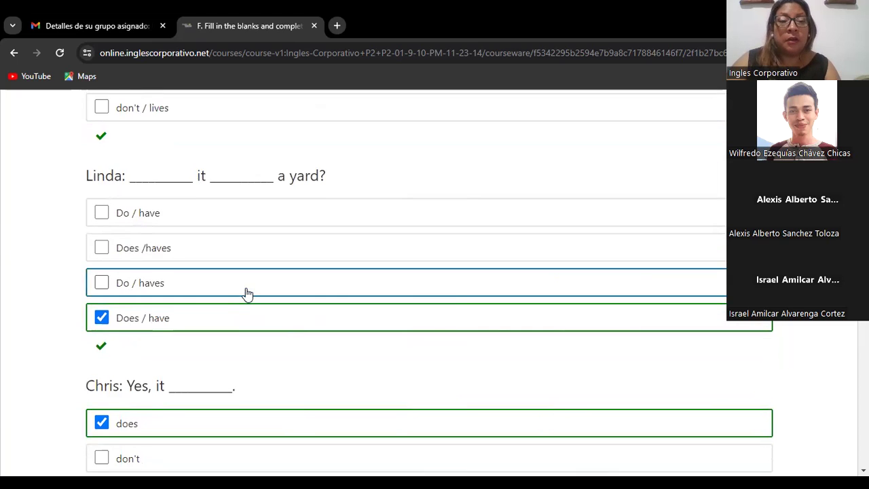
scroll(247, 293, "up", 6)
scroll(254, 284, "up", 4)
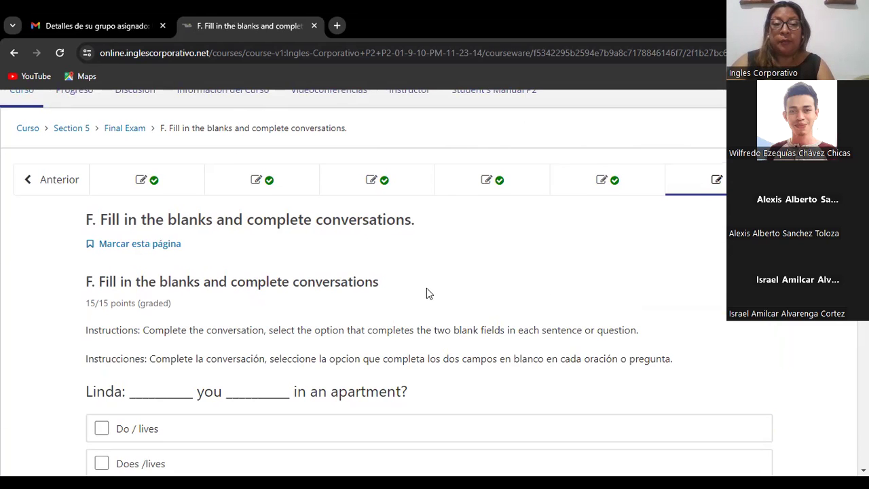
Step: Go through section F's marked answers again from the apartment question down to the overall score
scroll(426, 288, "down", 4)
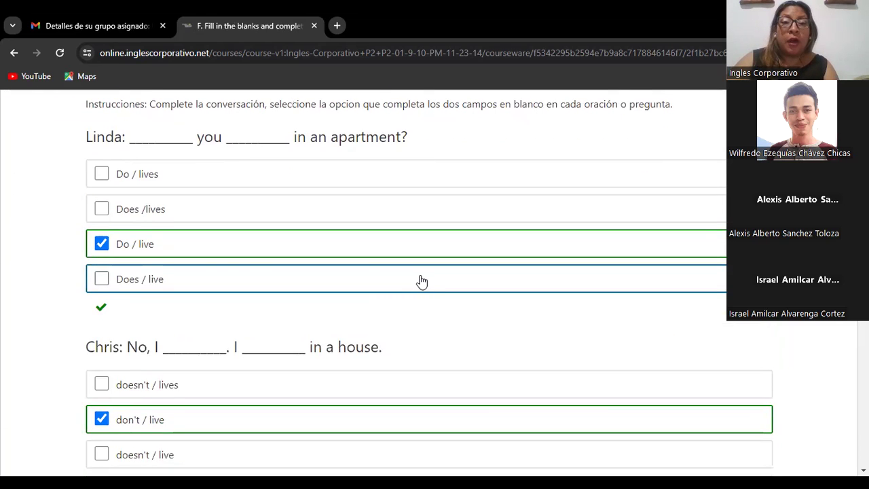
scroll(421, 280, "up", 3)
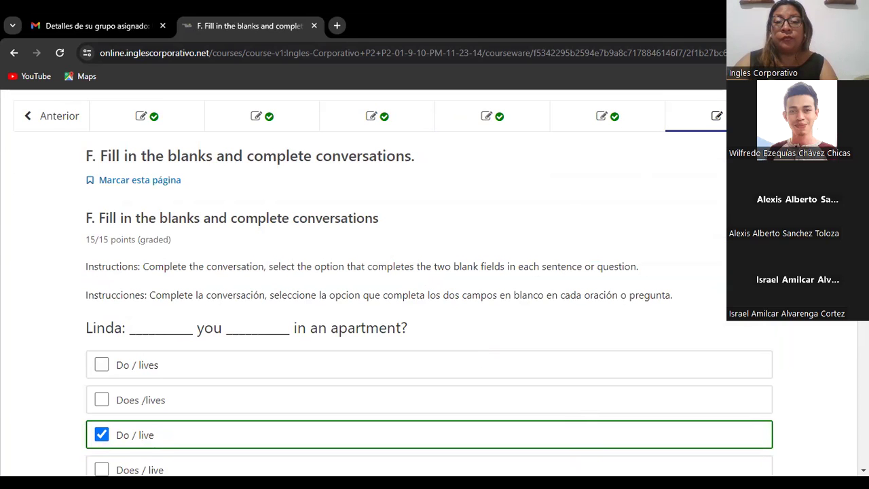
scroll(537, 247, "down", 1)
scroll(545, 247, "up", 2)
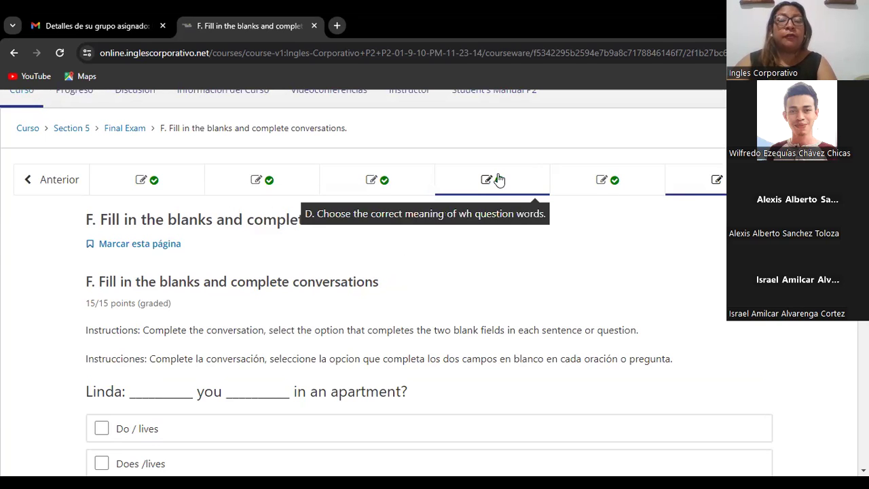
scroll(708, 258, "down", 3)
scroll(706, 266, "down", 3)
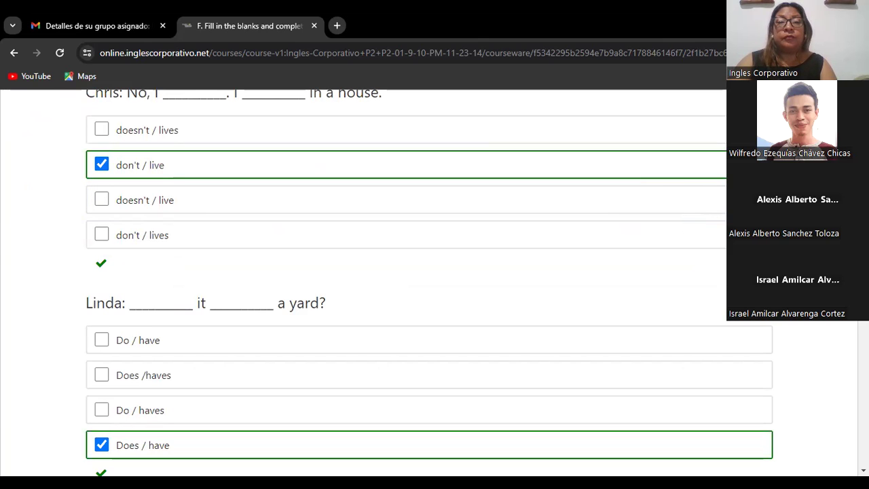
scroll(592, 231, "down", 3)
scroll(594, 231, "down", 7)
scroll(596, 212, "down", 4)
scroll(598, 207, "down", 3)
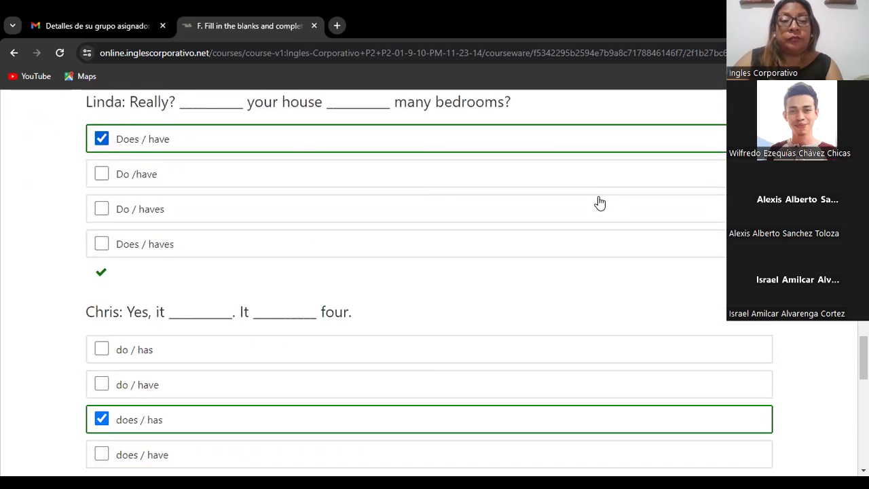
scroll(600, 202, "down", 9)
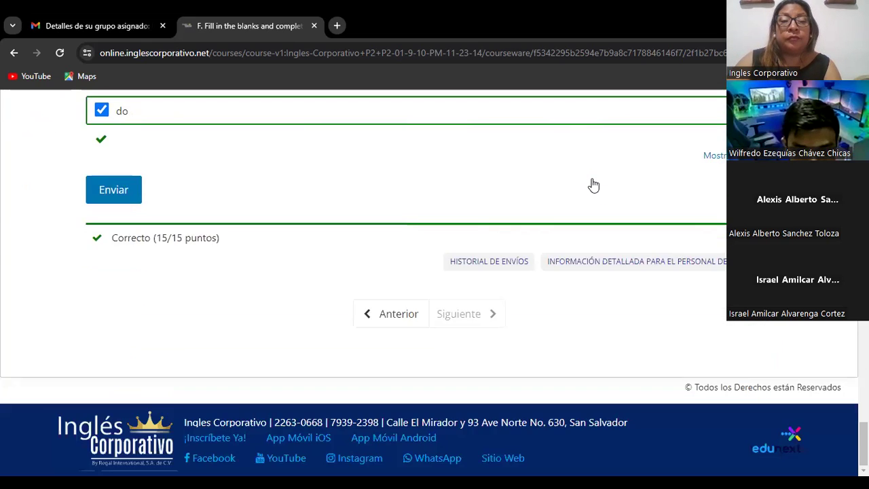
scroll(584, 170, "up", 15)
scroll(544, 177, "up", 12)
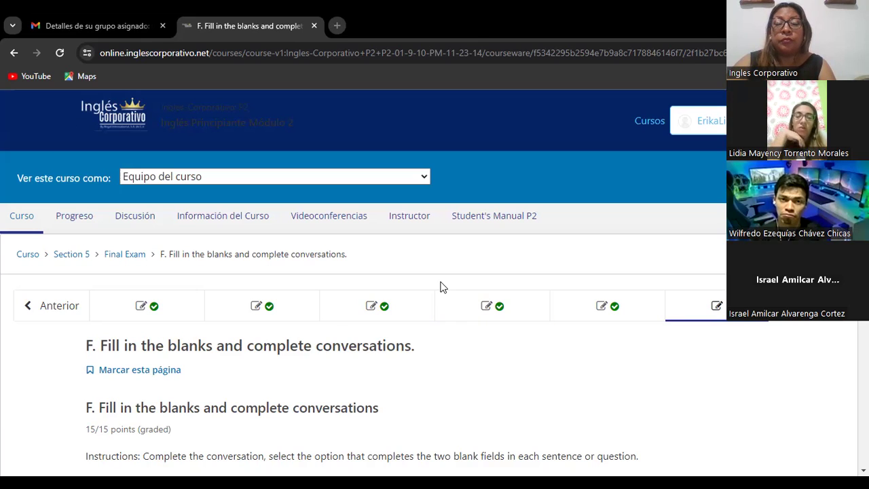
scroll(441, 278, "down", 3)
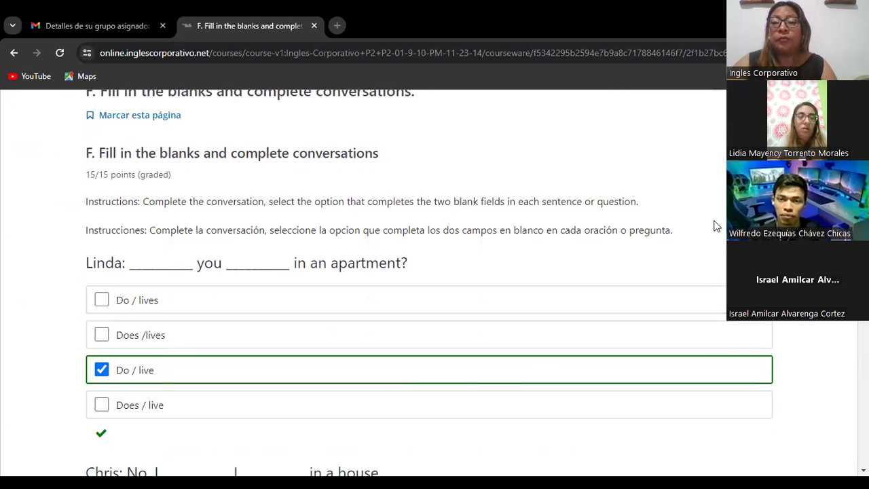
scroll(618, 270, "up", 4)
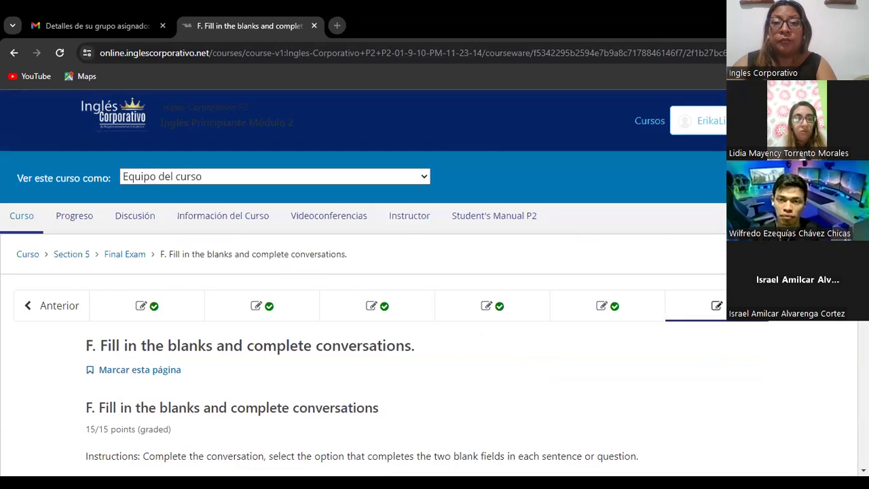
scroll(618, 270, "down", 4)
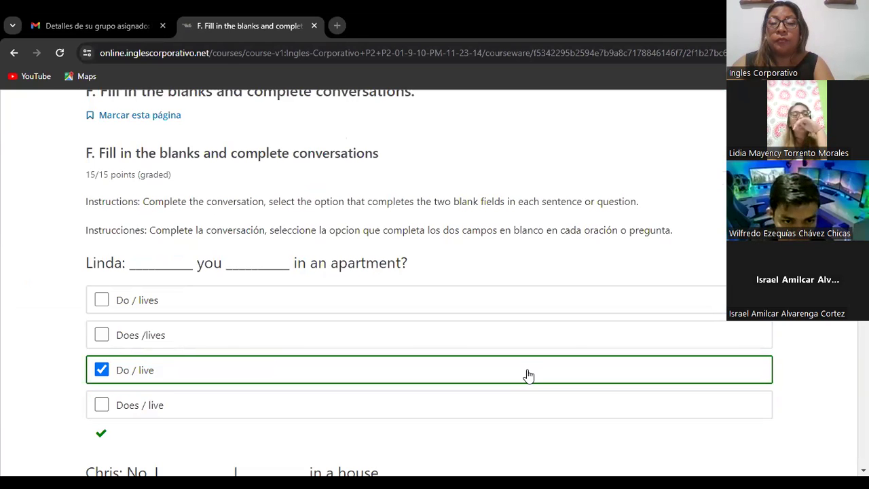
Step: Switch to the course manual PDF in Adobe Acrobat, open at the race article and chart on page 69
key("alt+Tab")
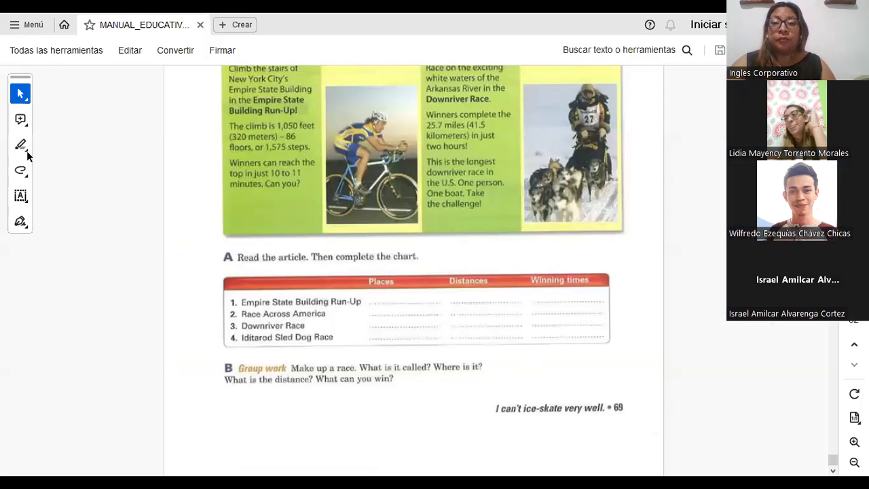
left_click(361, 80)
key("Escape")
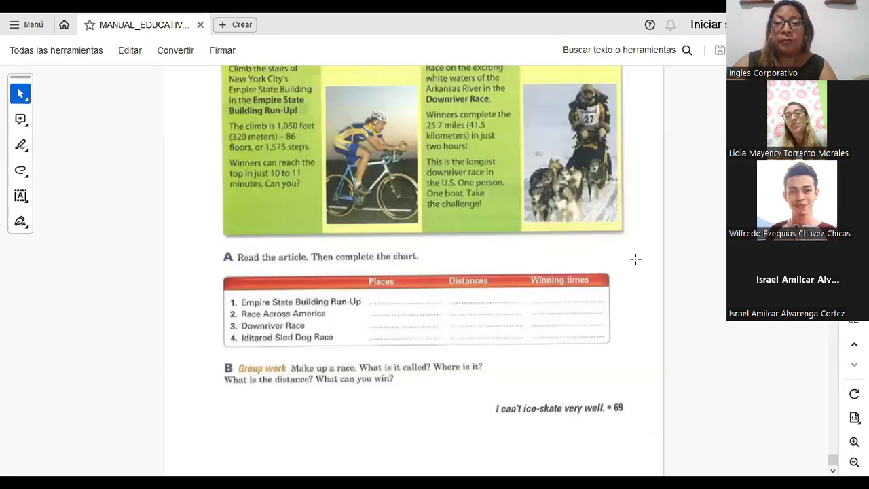